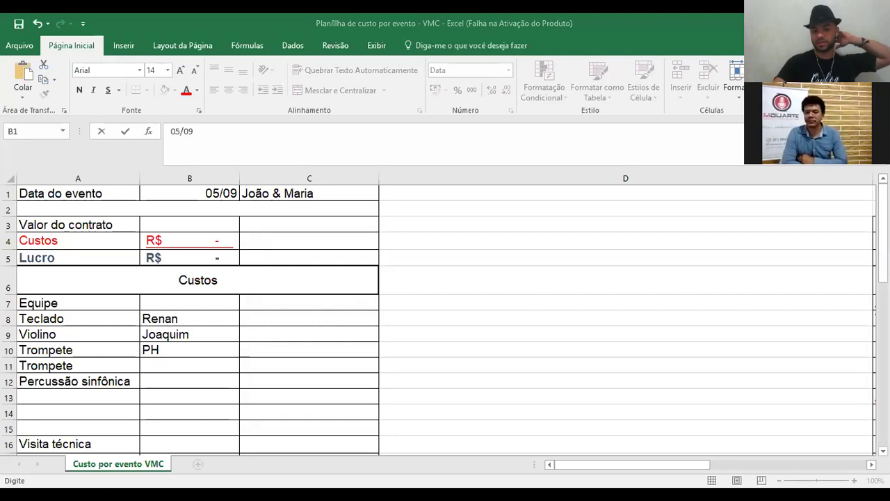
- Correct the event date in cell B1 by editing in '/05' and '9/1'
double_click(194, 193)
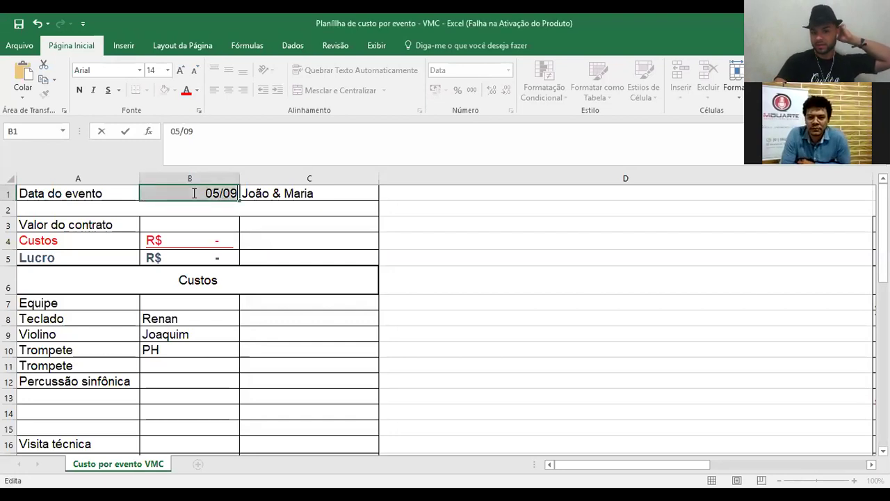
type("/")
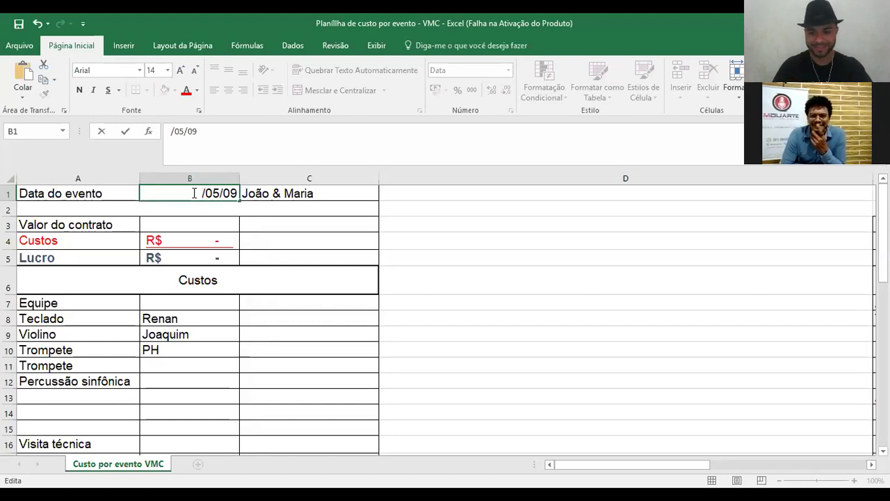
type("05")
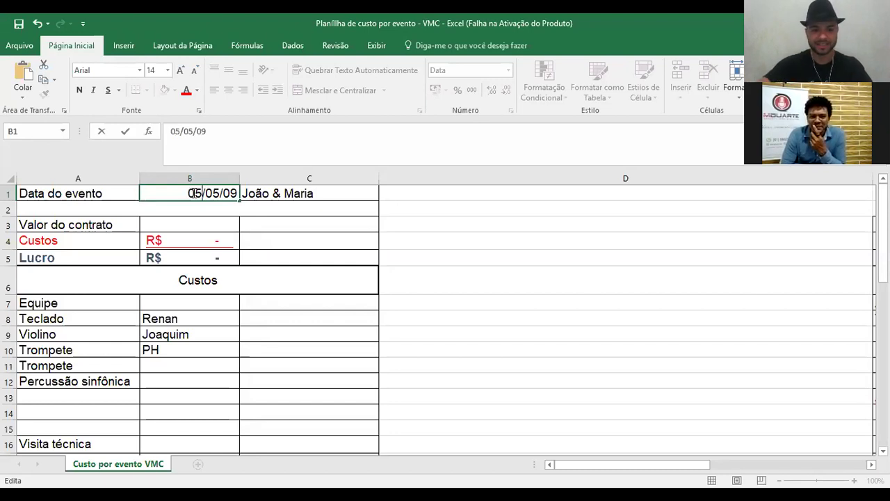
key("Right")
key("Delete")
key("Delete")
key("Delete")
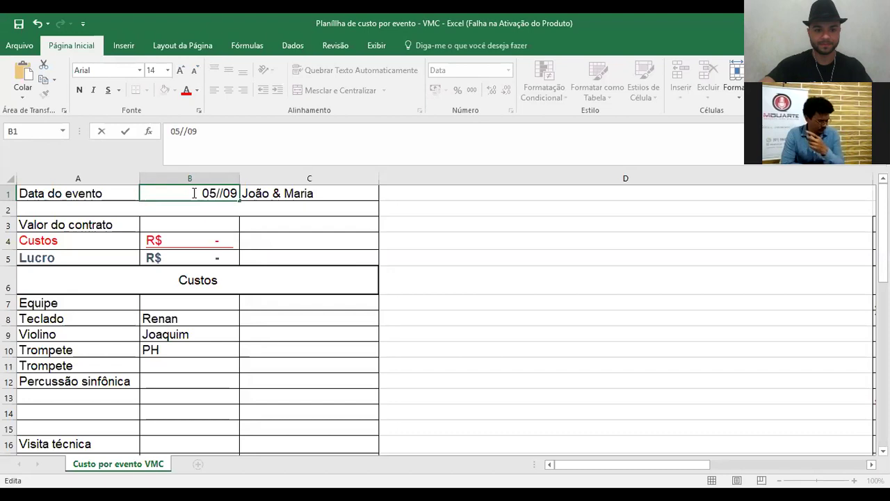
key("Right")
type("9/1")
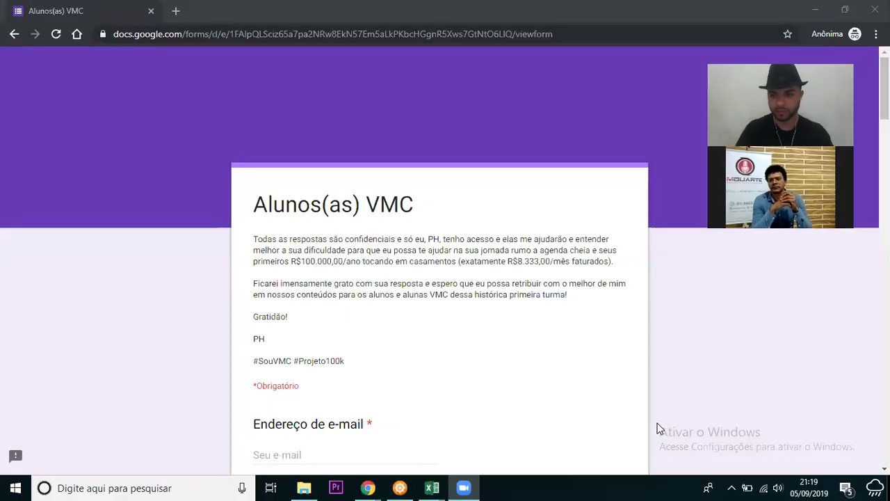
- Scroll to the Cidade question and begin typing the user's name as its answer
left_click(657, 423)
scroll(657, 423, "down", 1)
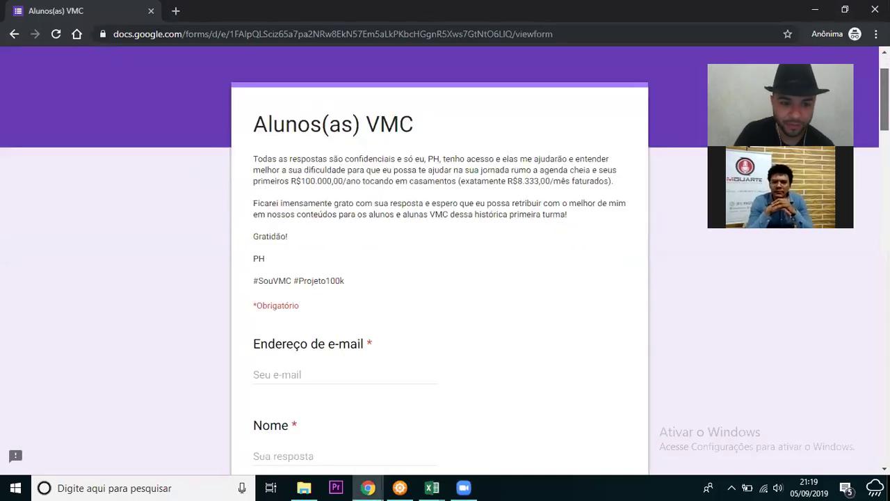
scroll(657, 422, "up", 1)
scroll(657, 423, "down", 1)
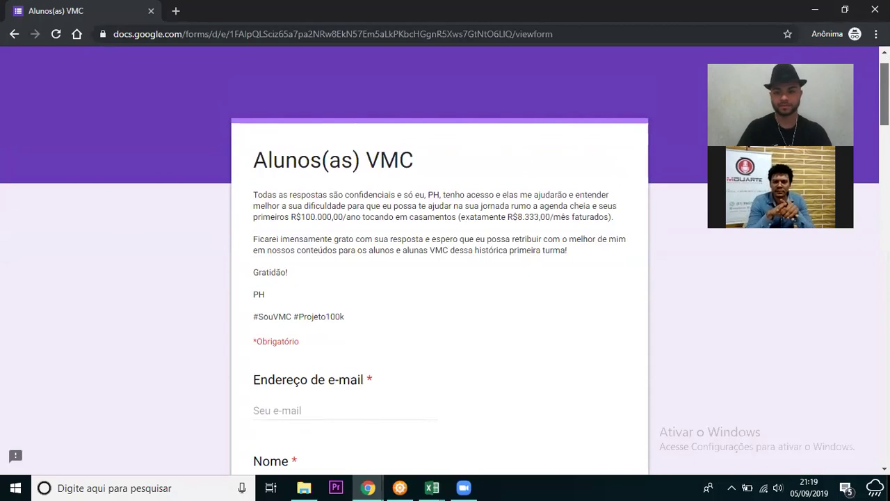
scroll(859, 143, "down", 2)
scroll(859, 144, "down", 5)
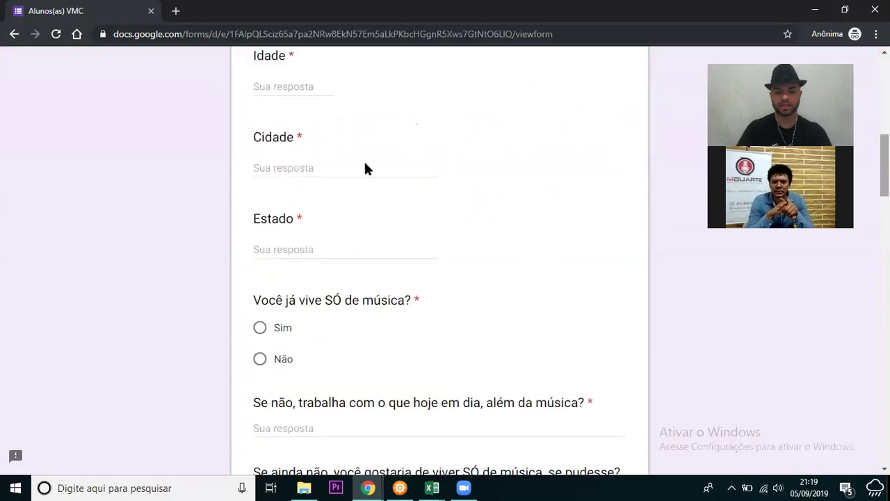
left_click(365, 164)
type("mauro")
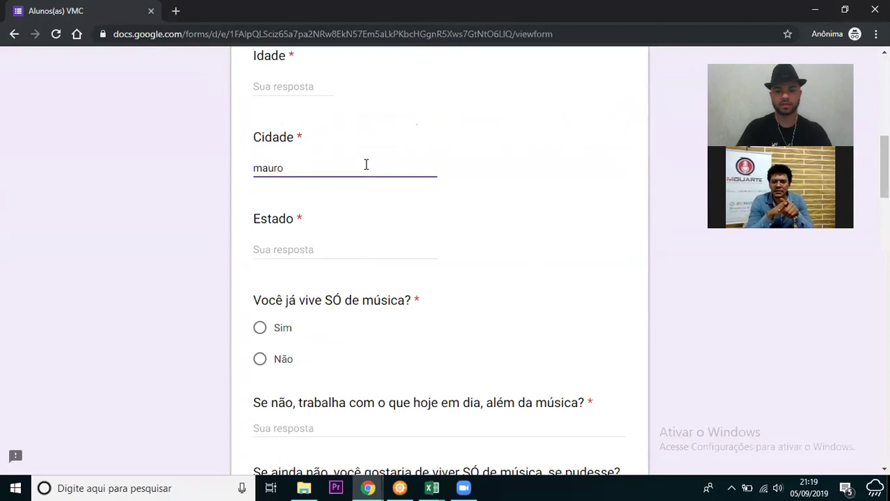
key("BackSpace")
key("BackSpace")
key("BackSpace")
key("BackSpace")
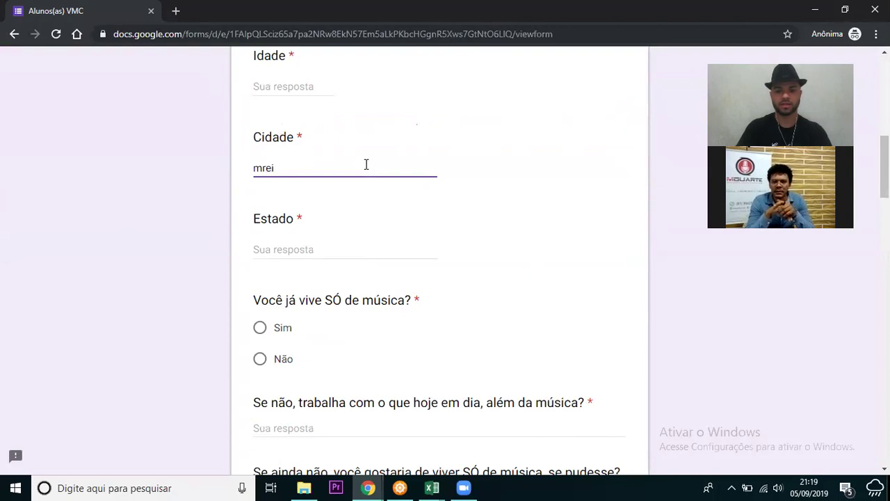
- Finish the Cidade answer as the user's e-mail address, correcting the typos
key("BackSpace")
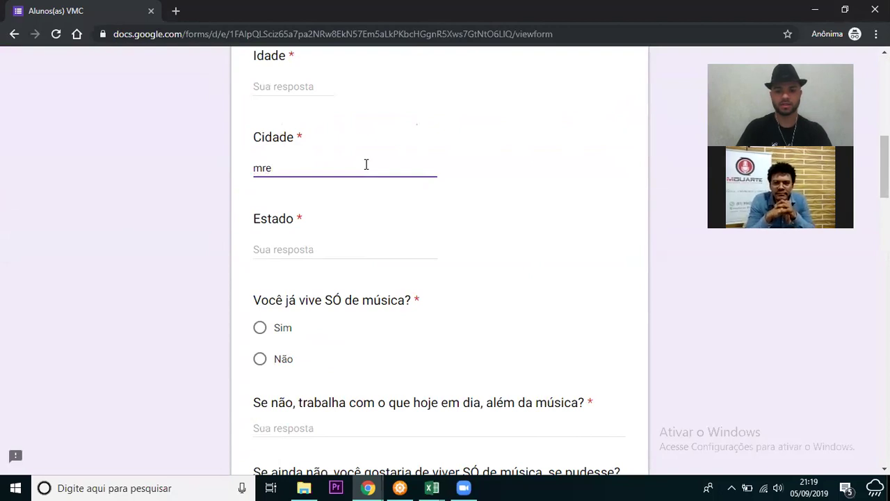
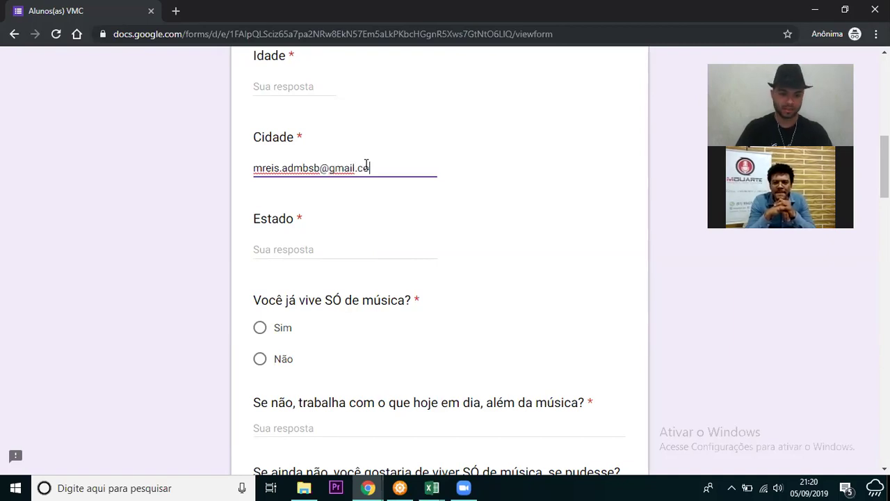
left_click(308, 249)
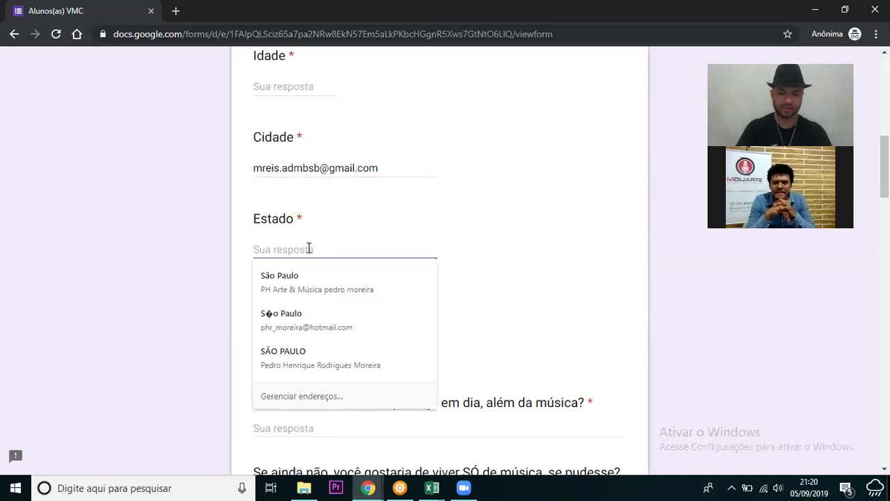
- Answer the Estado question with 'Brasilia'
type("B")
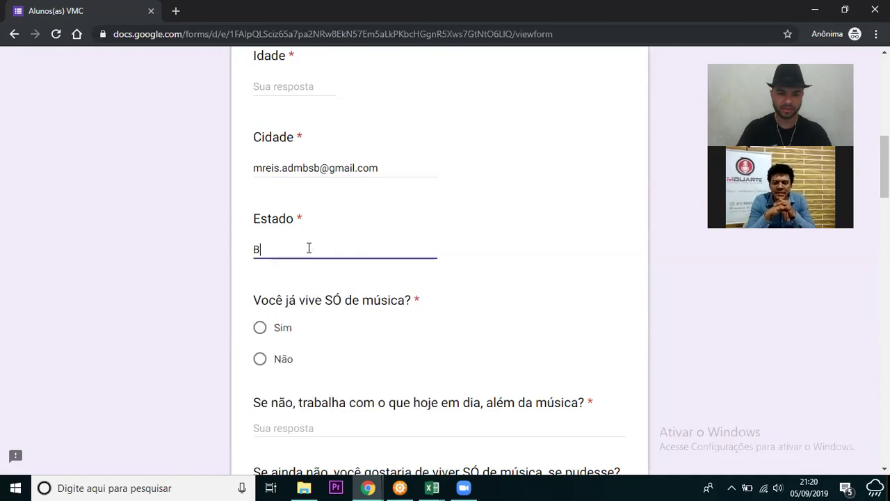
key("BackSpace")
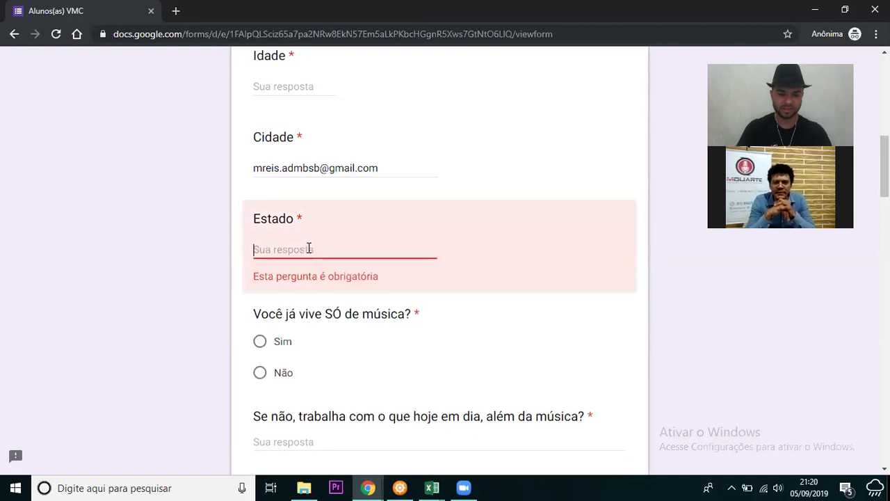
type("Brasilia")
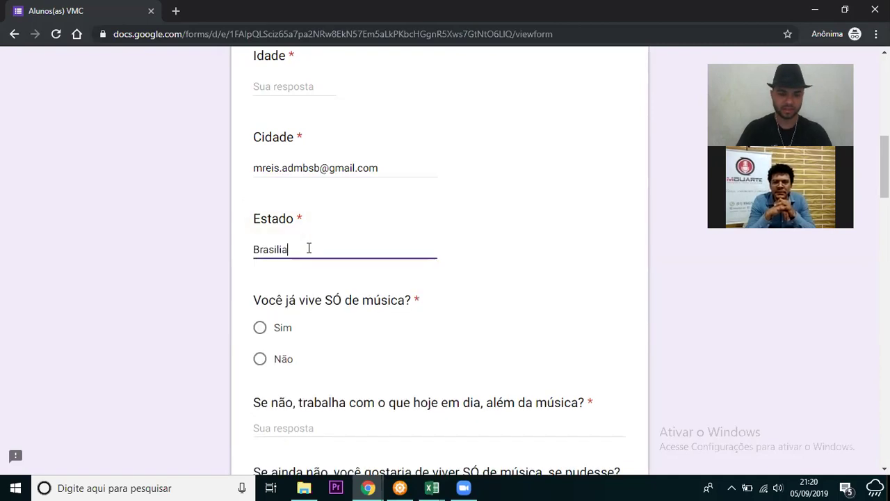
left_click(831, 257)
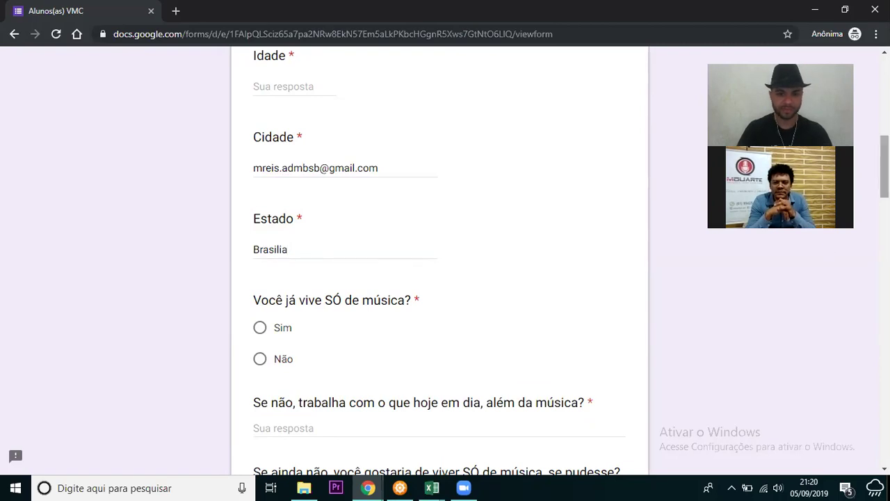
scroll(439, 261, "down", 2)
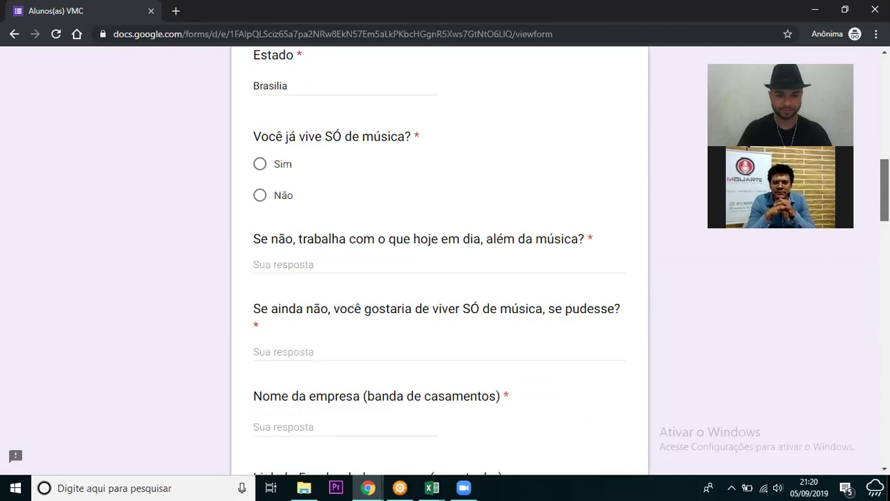
scroll(260, 219, "up", 1)
- Answer Não to living only from music, 'Professor' for other work, and 'Sim' next
left_click(260, 217)
left_click(338, 274)
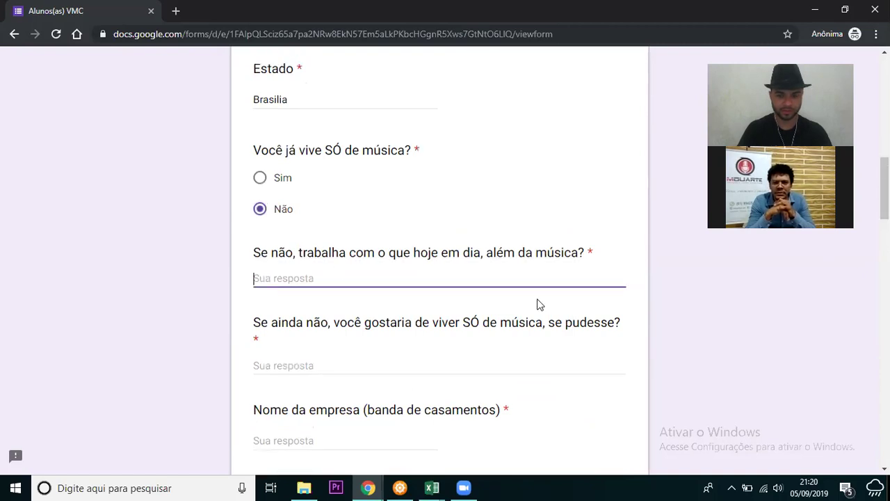
scroll(440, 264, "down", 1)
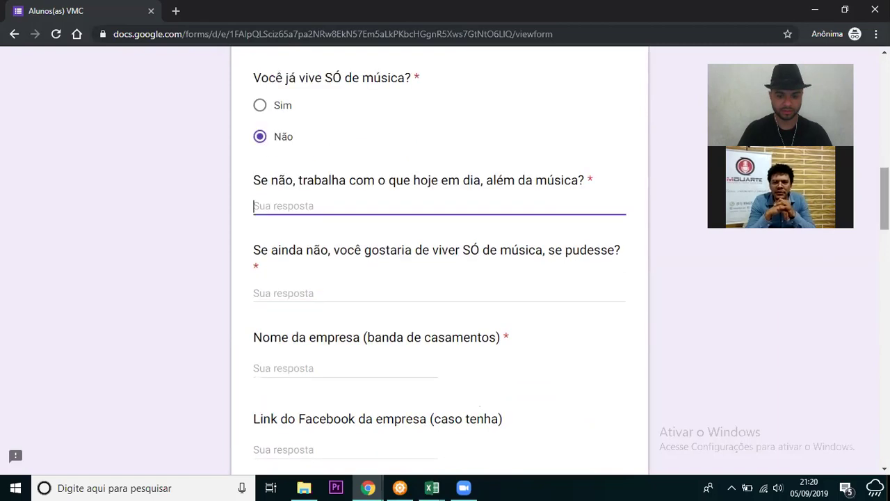
type("Profe")
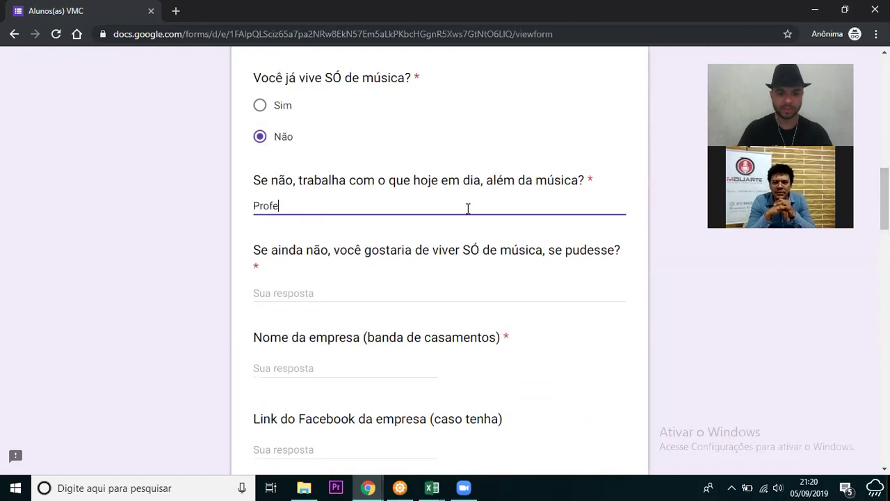
type("ssor")
key("Tab")
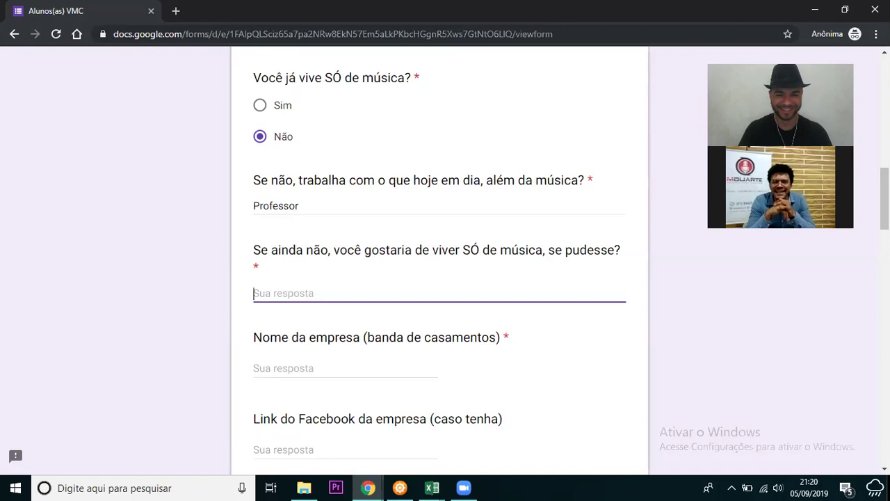
scroll(477, 269, "down", 1)
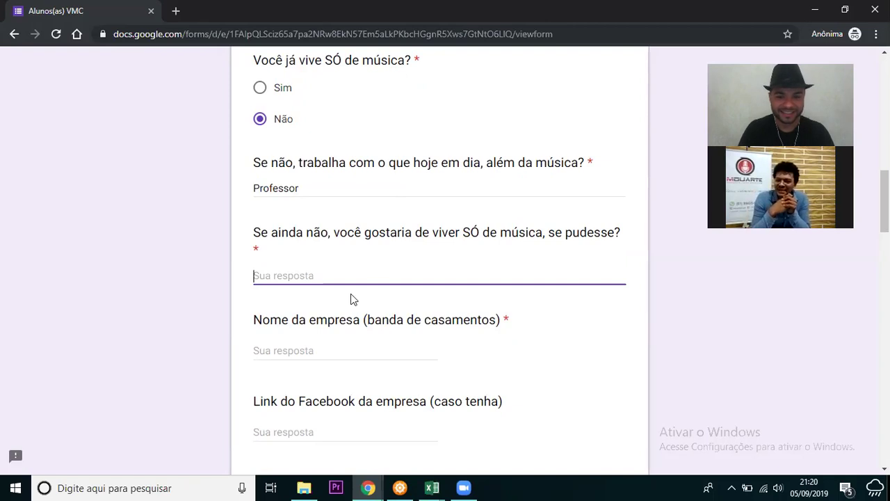
type("Sim")
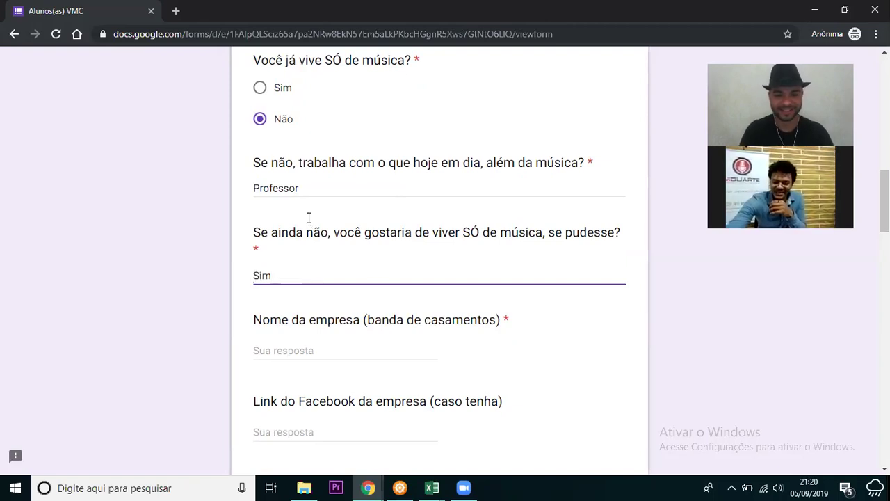
key("Tab")
- Enter 'Mduarte' as the company name and skip the Facebook link question
type("Mduarte")
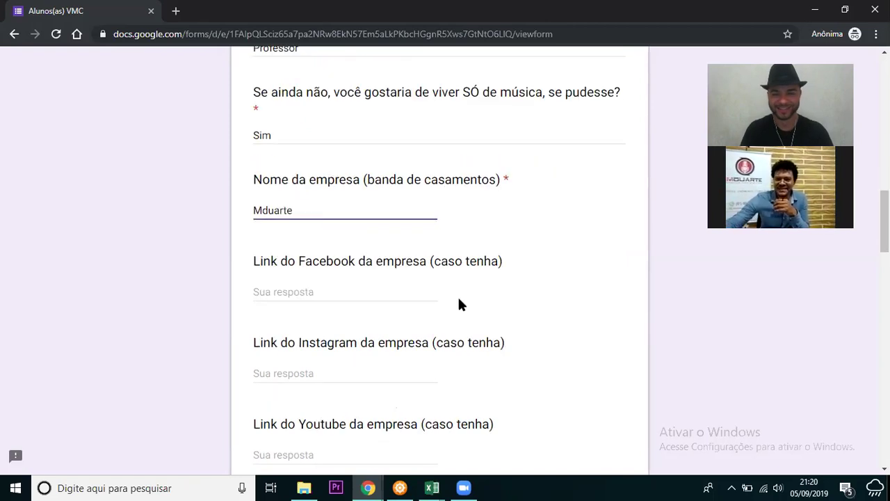
left_click(425, 299)
left_click(409, 297)
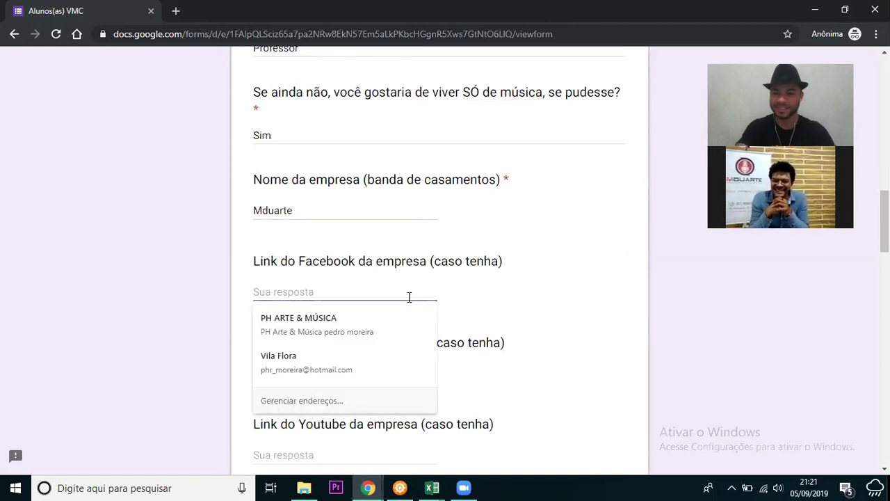
left_click(96, 251)
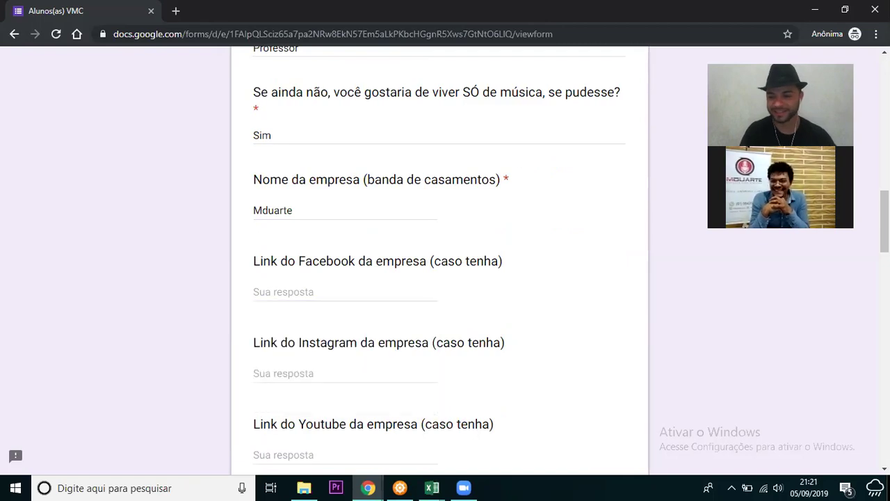
scroll(439, 258, "down", 1)
scroll(440, 257, "down", 1)
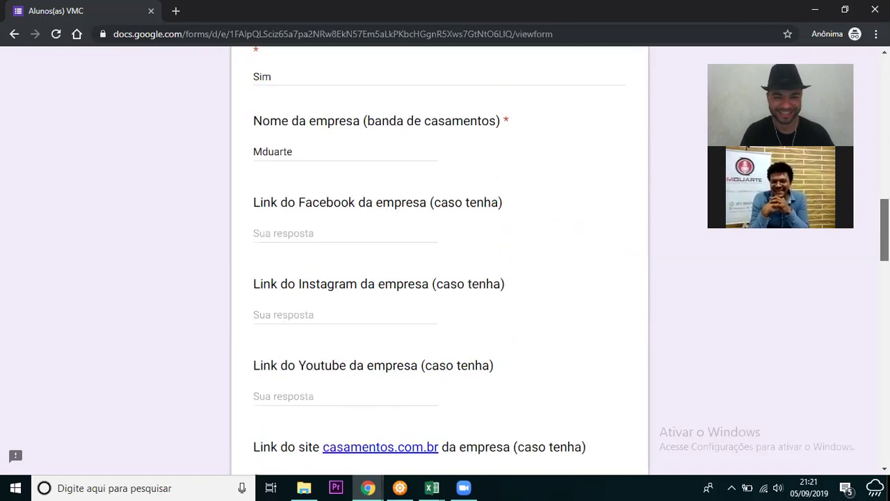
scroll(439, 258, "up", 1)
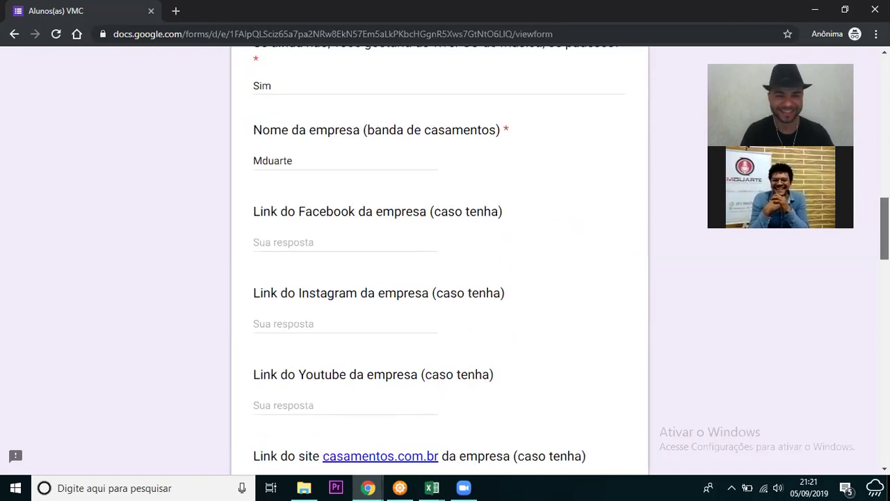
scroll(332, 209, "down", 1)
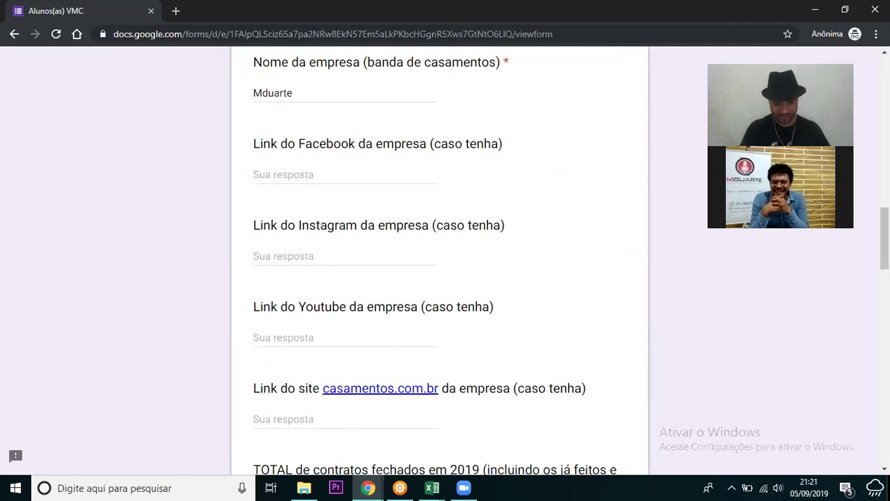
scroll(440, 261, "down", 4)
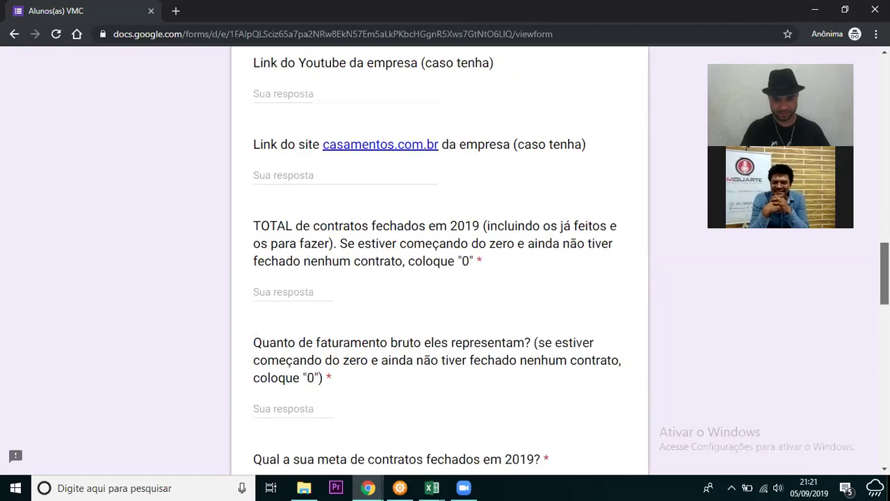
- Answer 6 for the total contracts closed in 2019
triple_click(593, 193)
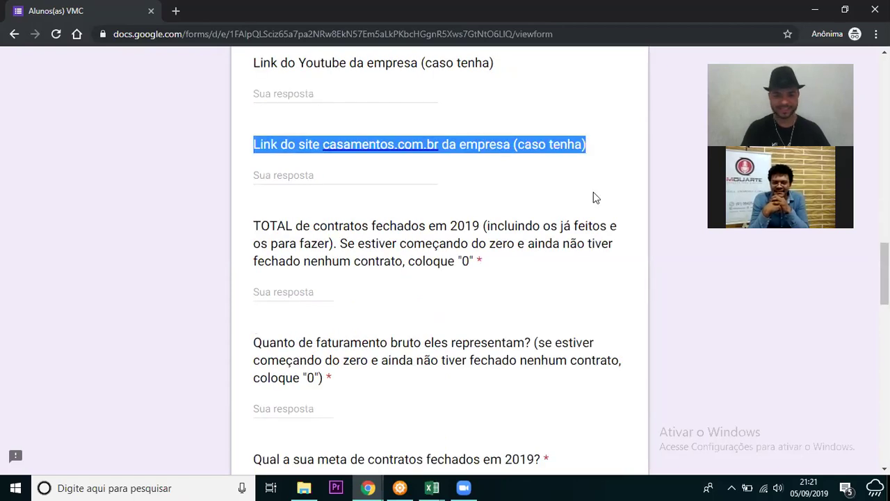
scroll(367, 223, "down", 1)
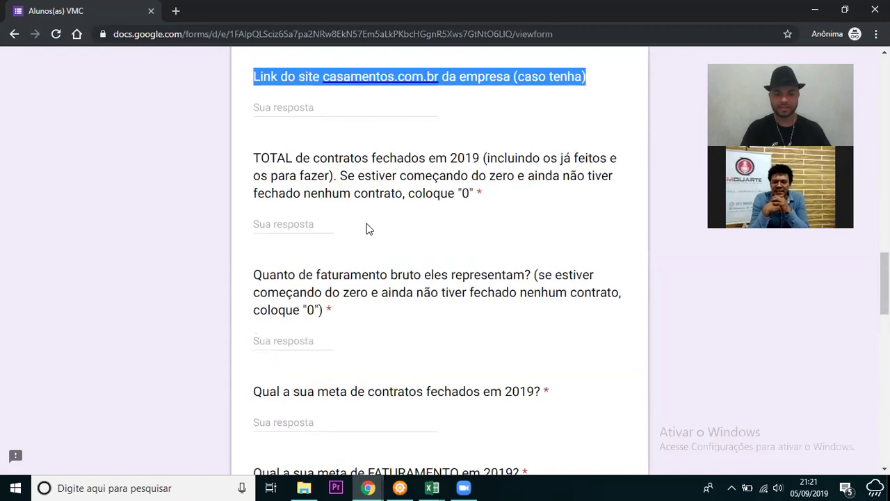
left_click(306, 225)
left_click(316, 226)
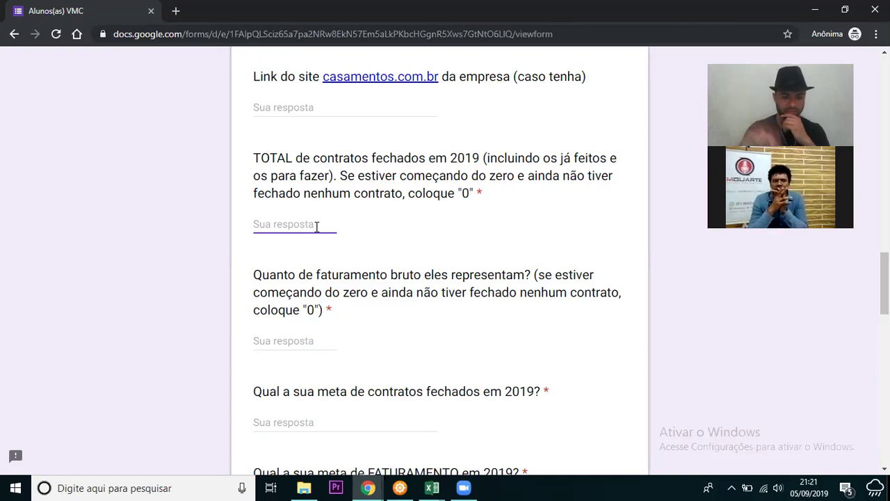
type("6")
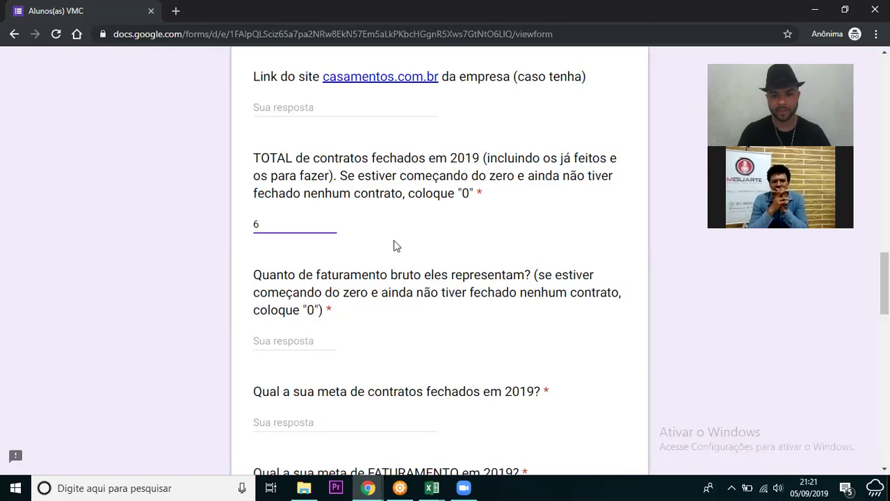
left_click(435, 243)
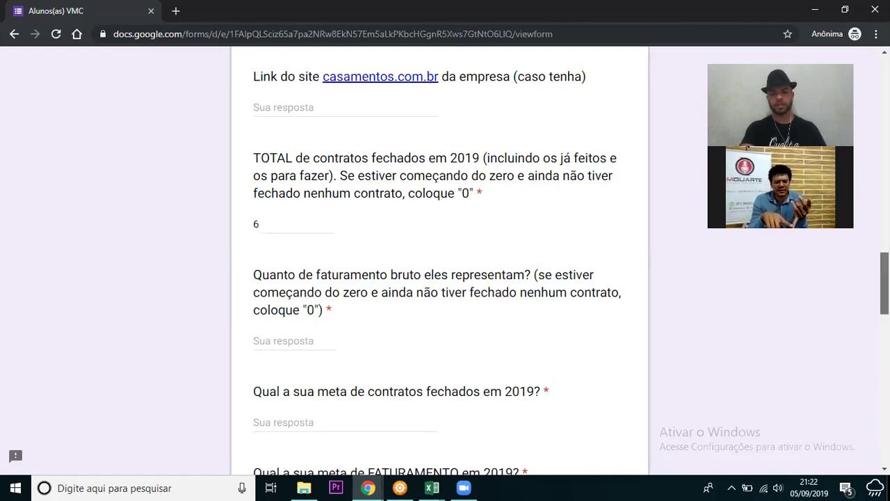
- Select the gross revenue field, leave it empty, and switch to the Zoom meeting
scroll(440, 278, "down", 1)
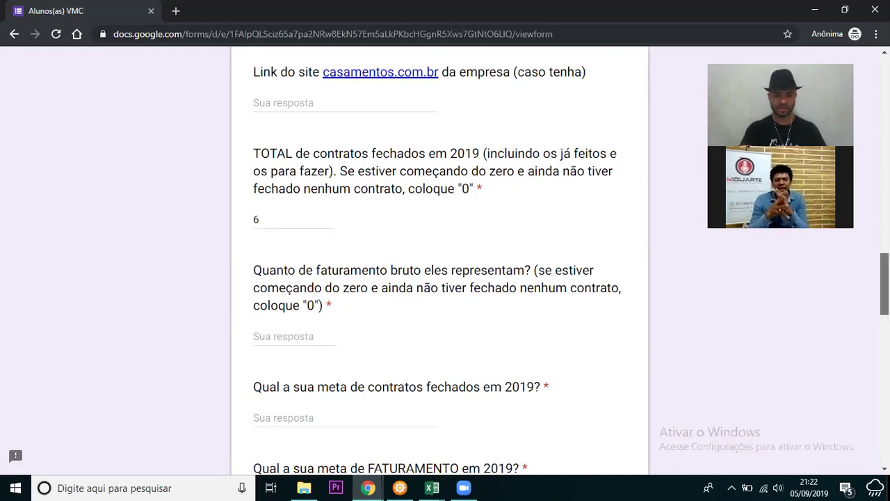
scroll(439, 278, "down", 1)
scroll(440, 279, "down", 1)
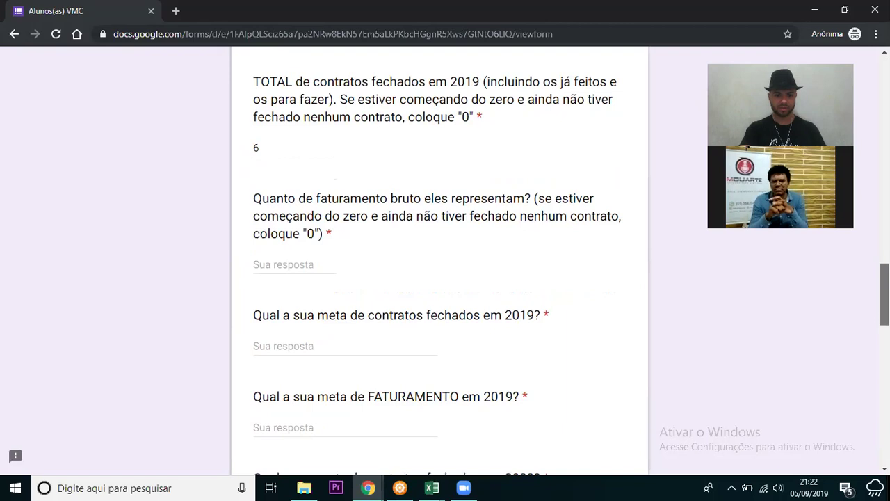
scroll(440, 278, "down", 1)
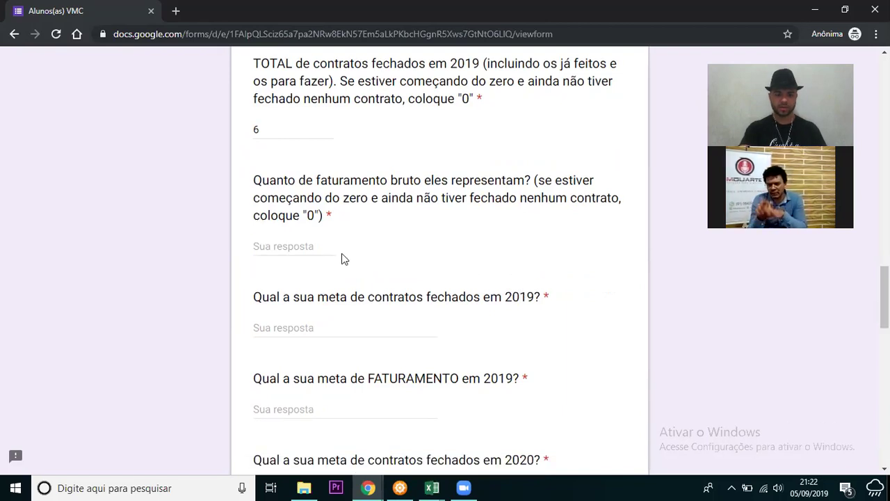
left_click(310, 245)
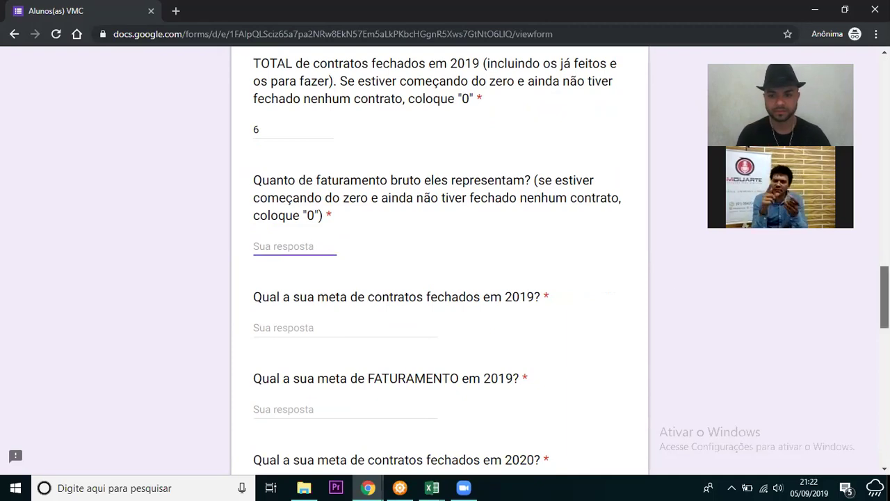
scroll(445, 264, "up", 1)
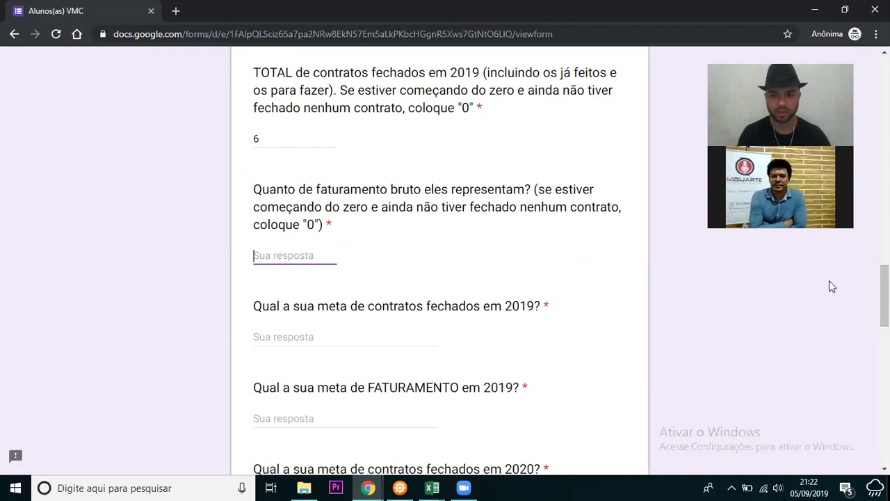
scroll(445, 264, "down", 1)
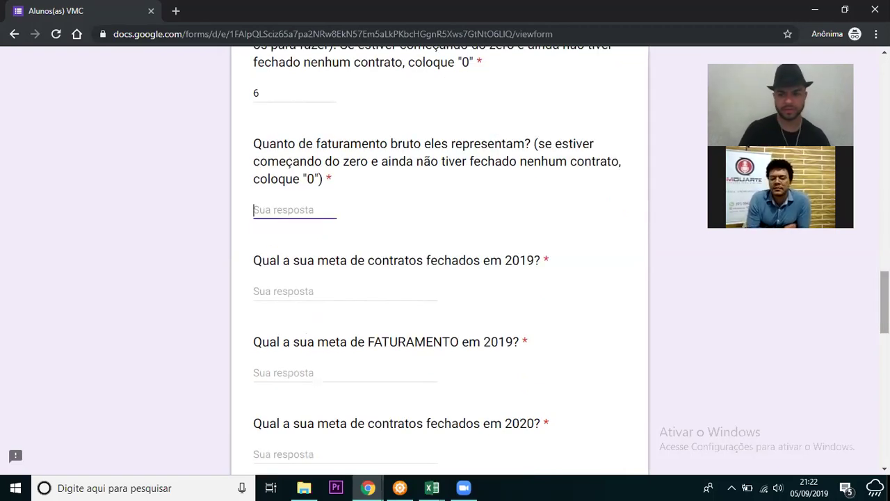
scroll(521, 258, "up", 1)
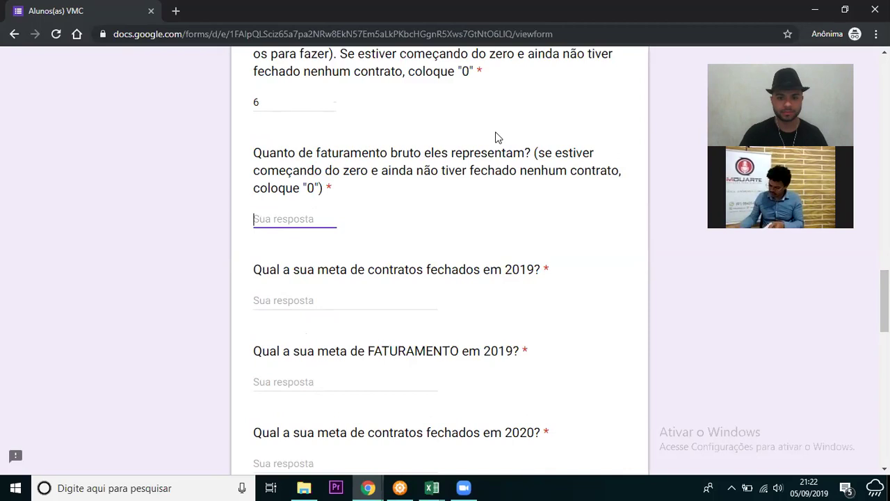
left_click(464, 486)
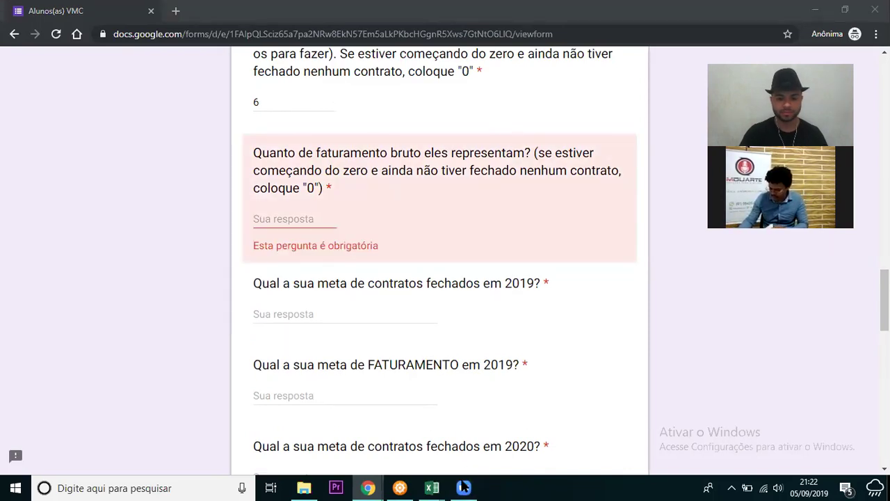
mouse_move(470, 478)
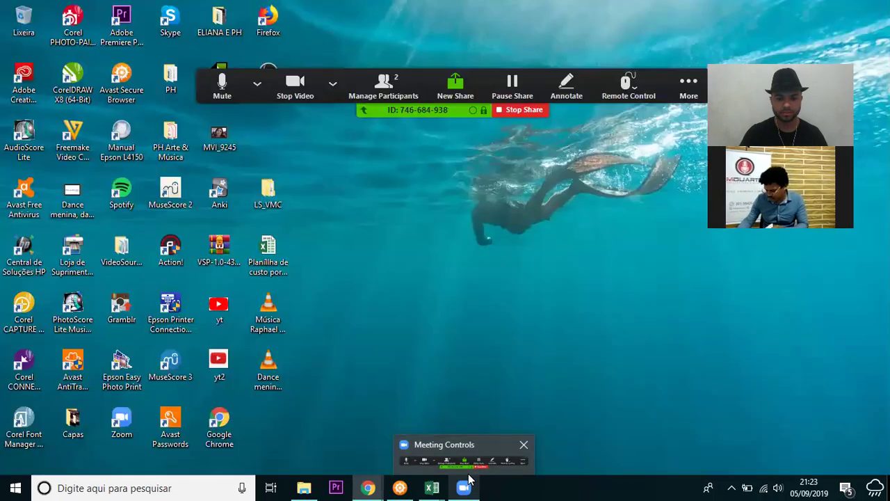
mouse_move(431, 487)
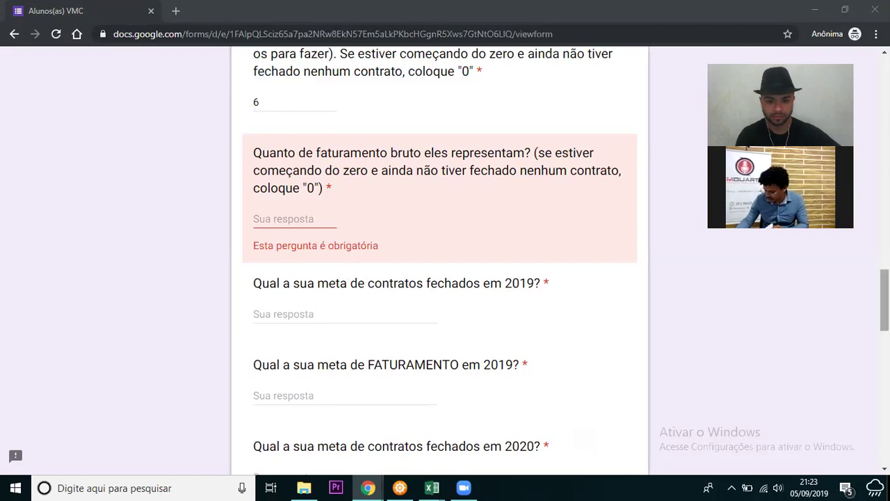
- Enter 7000 as the 2019 gross revenue, removing the R$ prefix so it validates
scroll(440, 278, "down", 3)
scroll(867, 382, "down", 3)
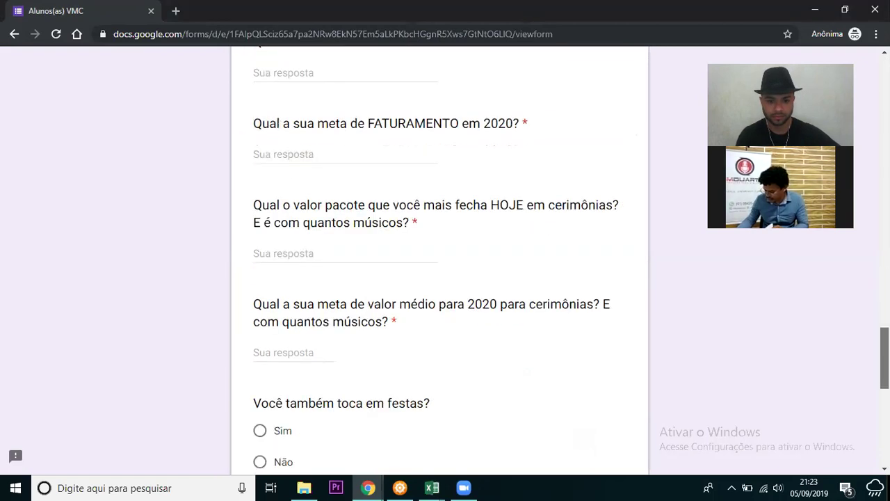
scroll(868, 382, "down", 3)
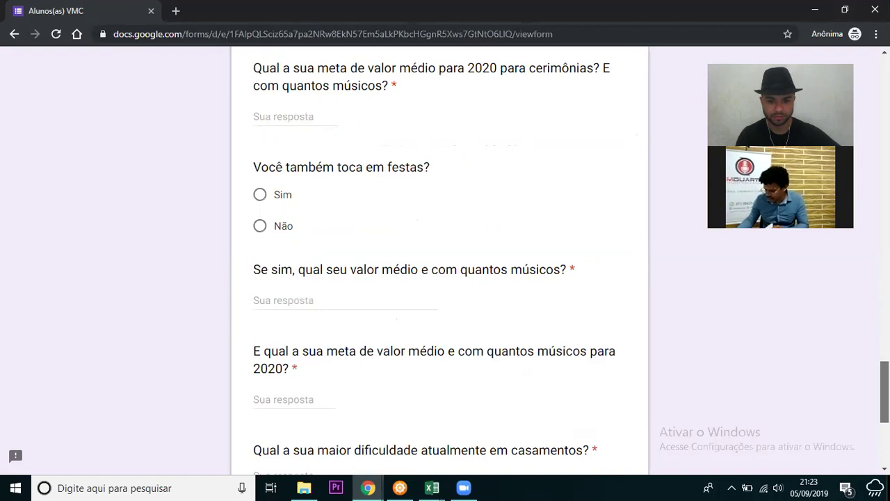
scroll(439, 264, "down", 1)
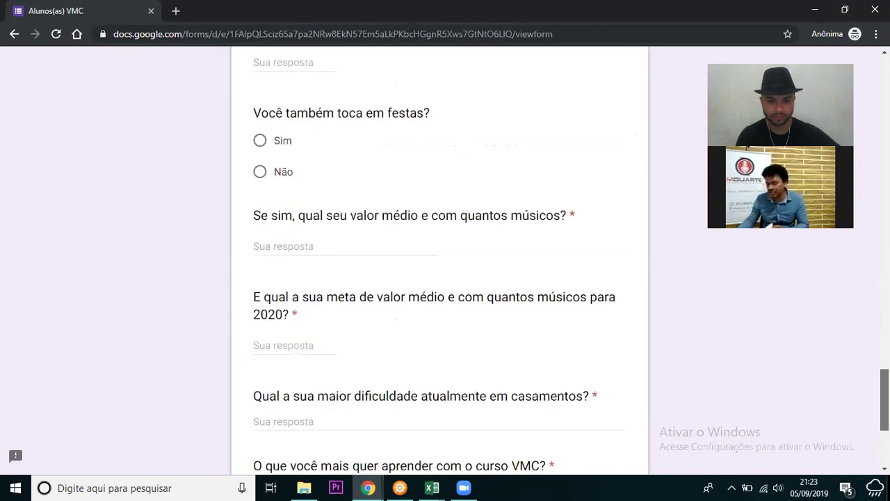
scroll(439, 264, "down", 3)
key("Return")
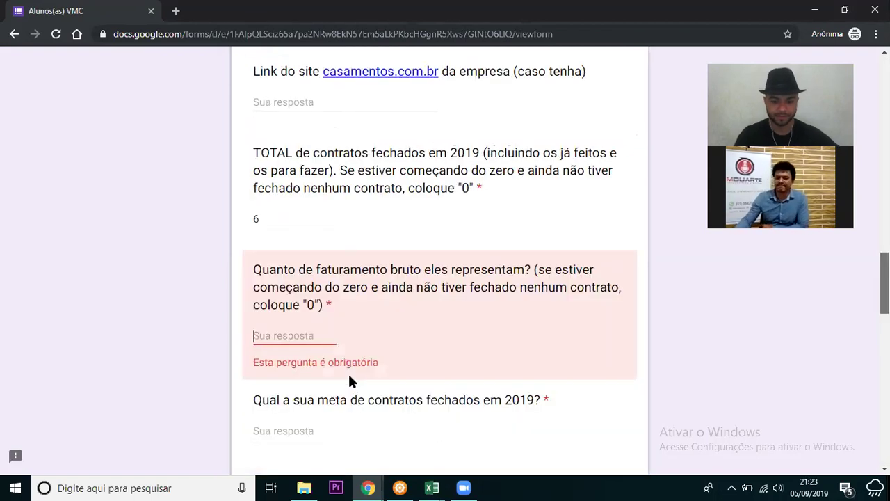
type("7")
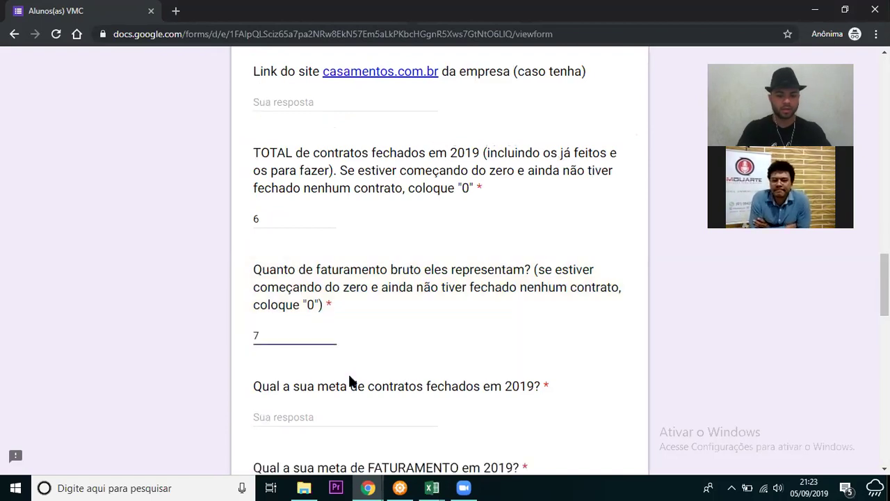
type("000")
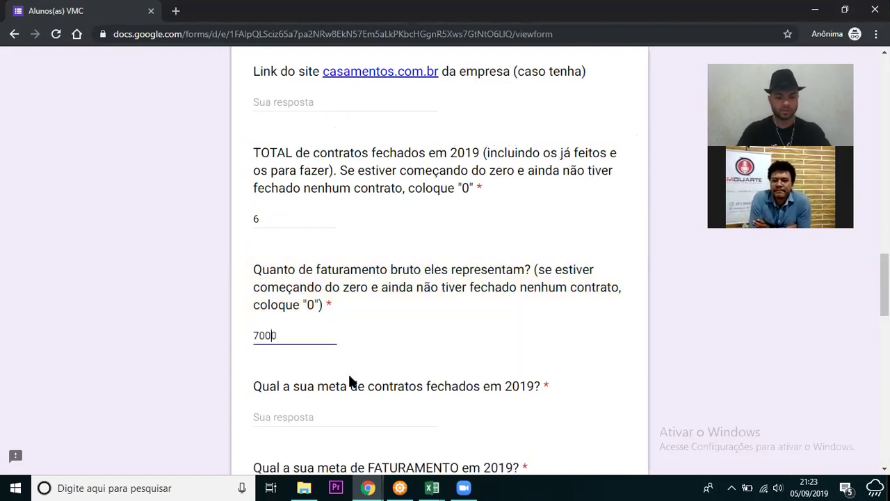
key("Home")
type("R$")
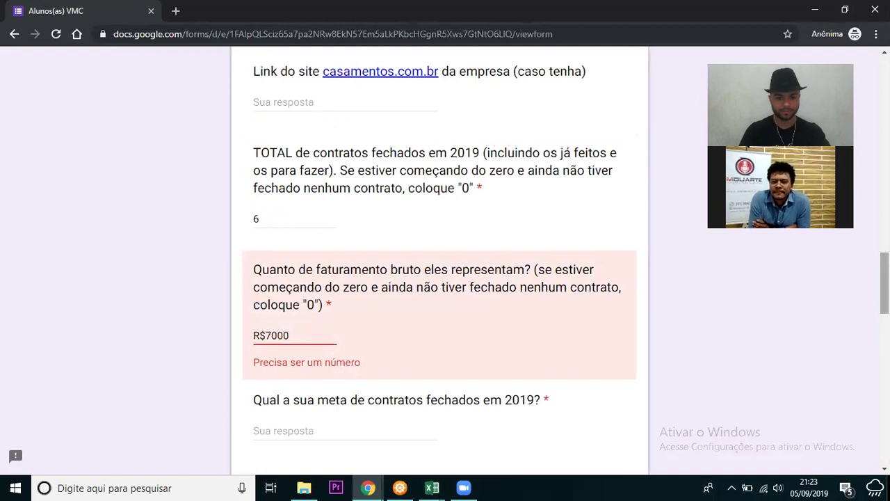
scroll(343, 256, "down", 1)
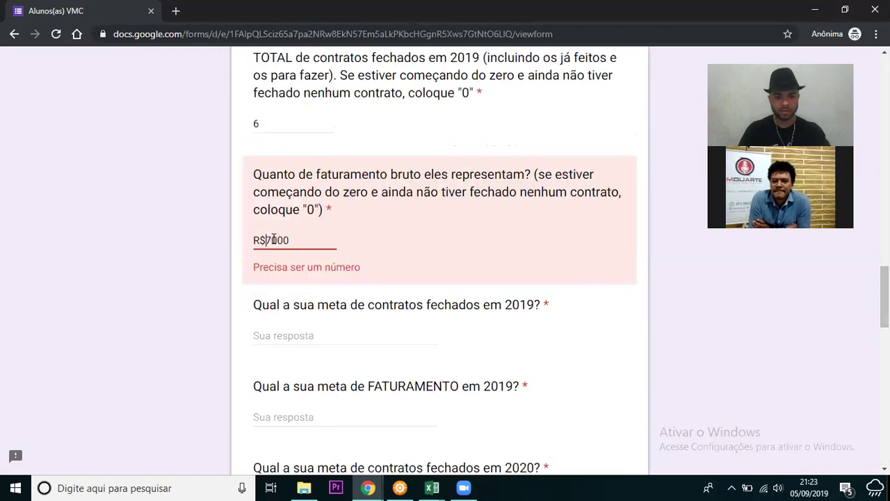
key("BackSpace")
key("BackSpace")
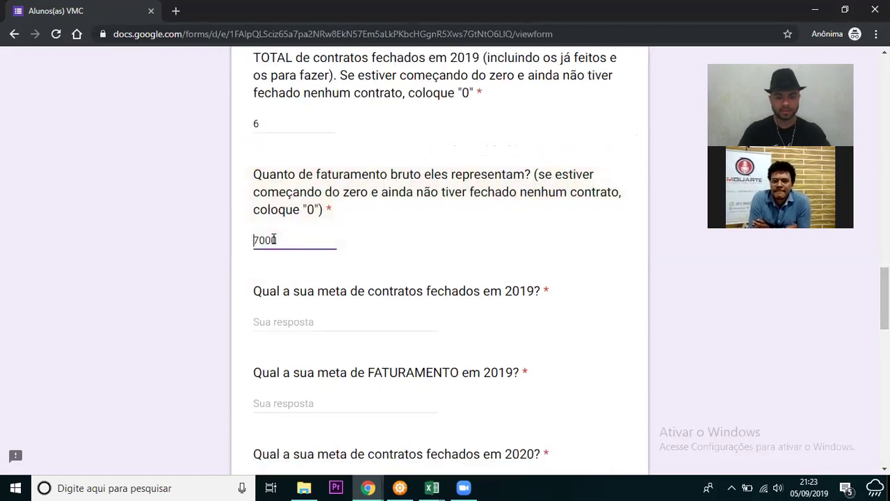
key("Tab")
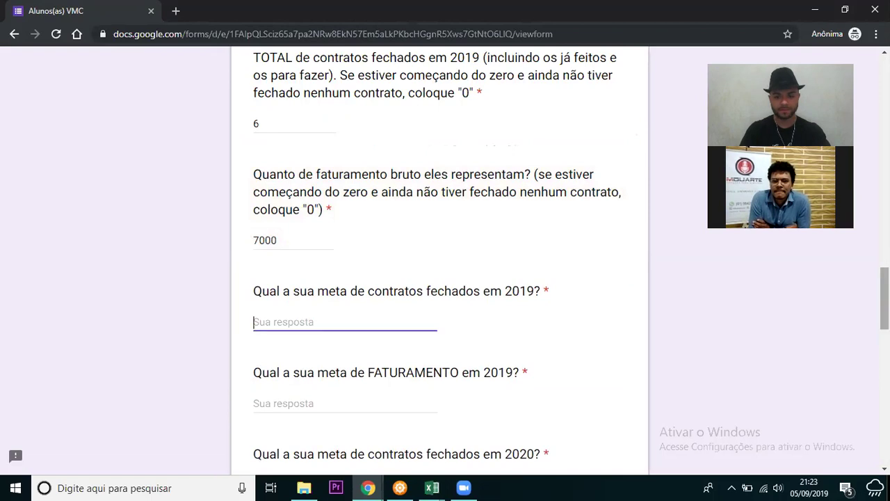
scroll(439, 258, "down", 1)
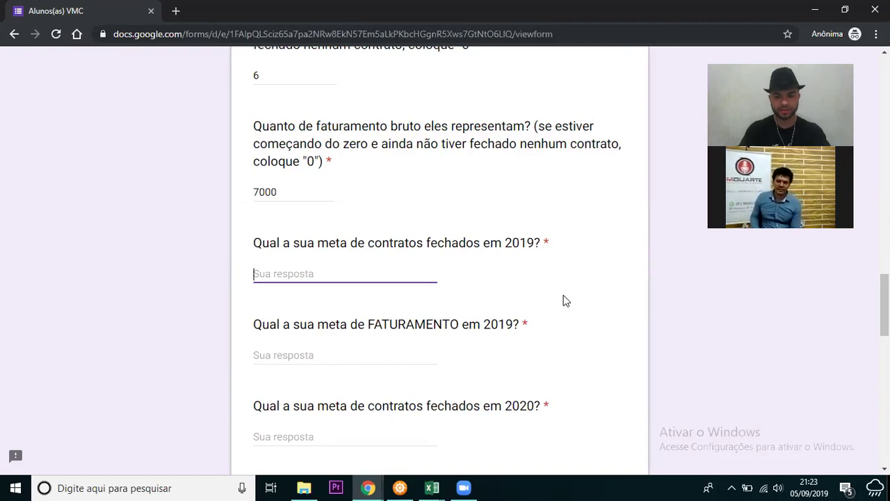
- Enter 11 as the 2019 closed-contracts goal
type("10")
key("BackSpace")
key("BackSpace")
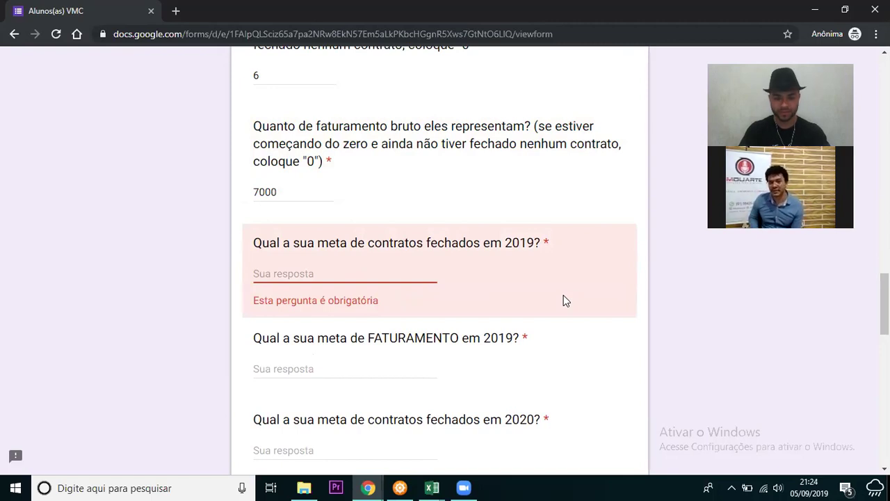
type("11")
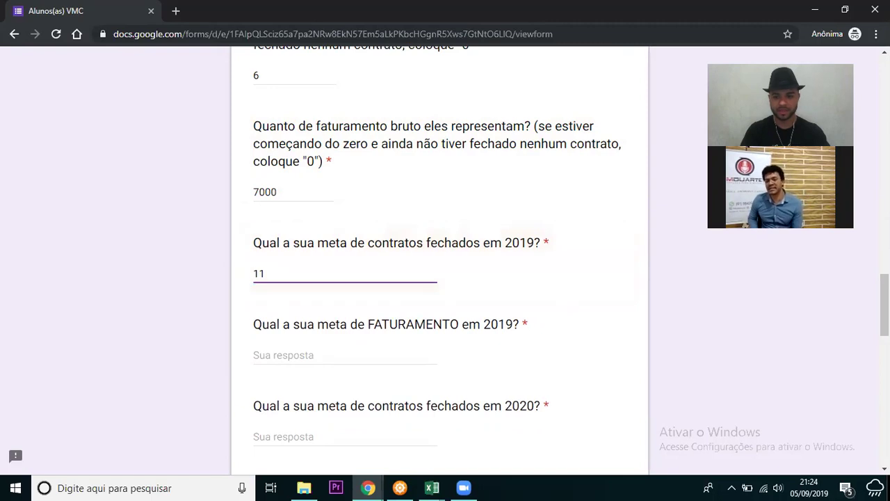
left_click(582, 338)
scroll(582, 338, "down", 1)
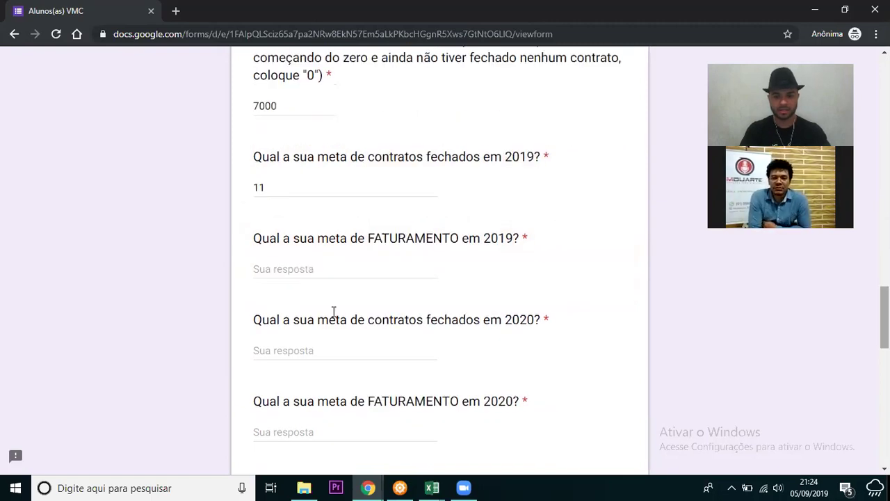
- Enter 12000 as the 2019 revenue goal
left_click(338, 270)
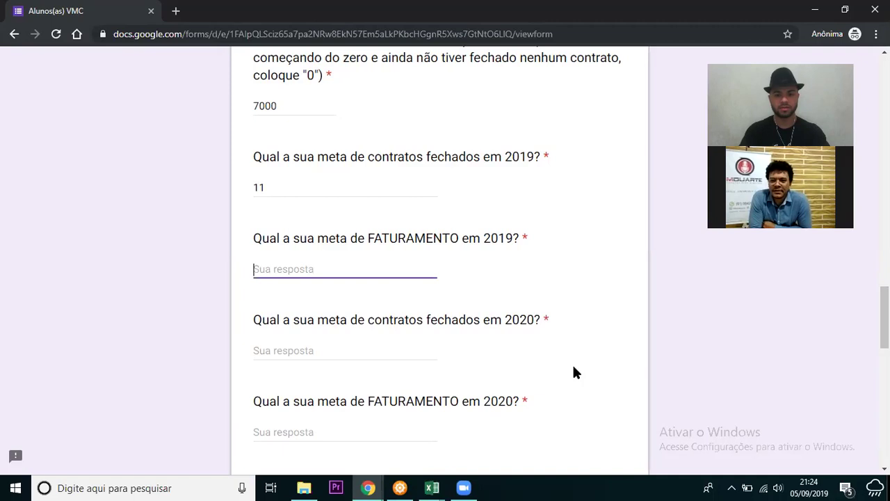
type("12k")
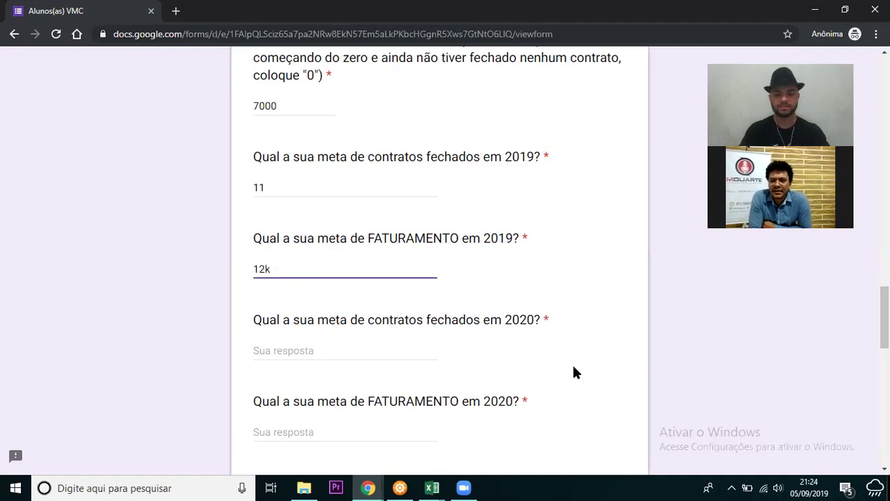
key("BackSpace")
type("000")
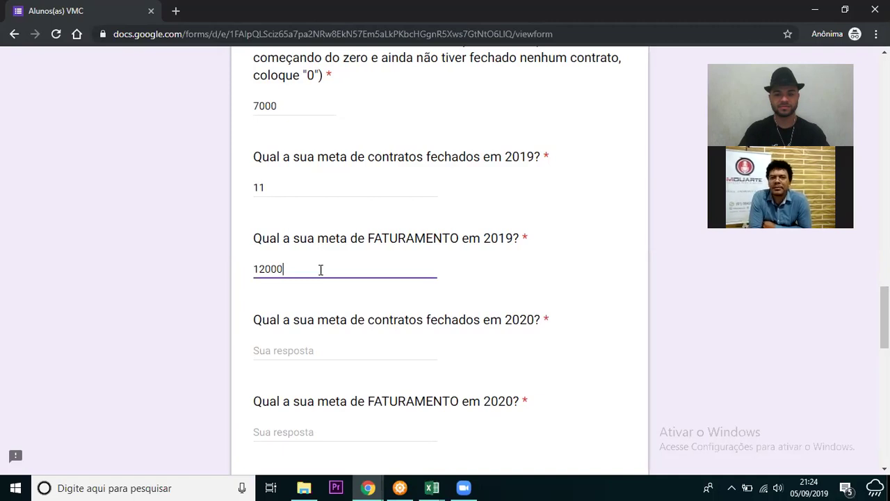
key("ctrl+a")
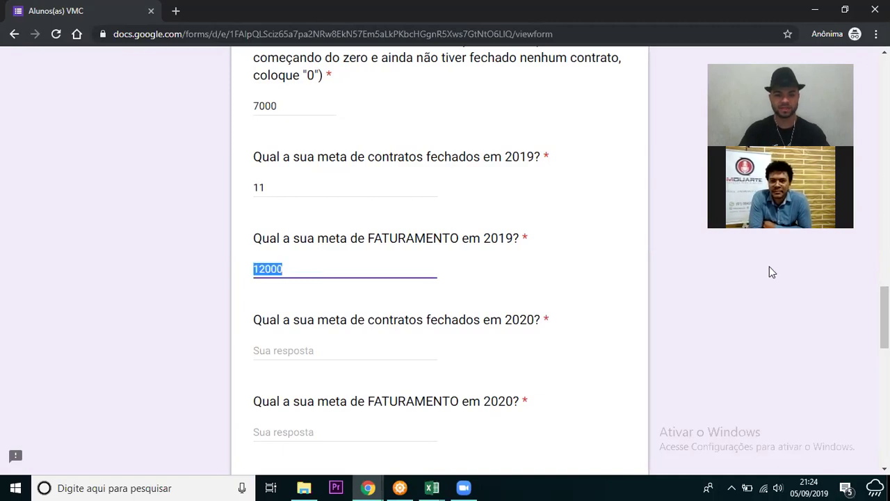
left_click(720, 301)
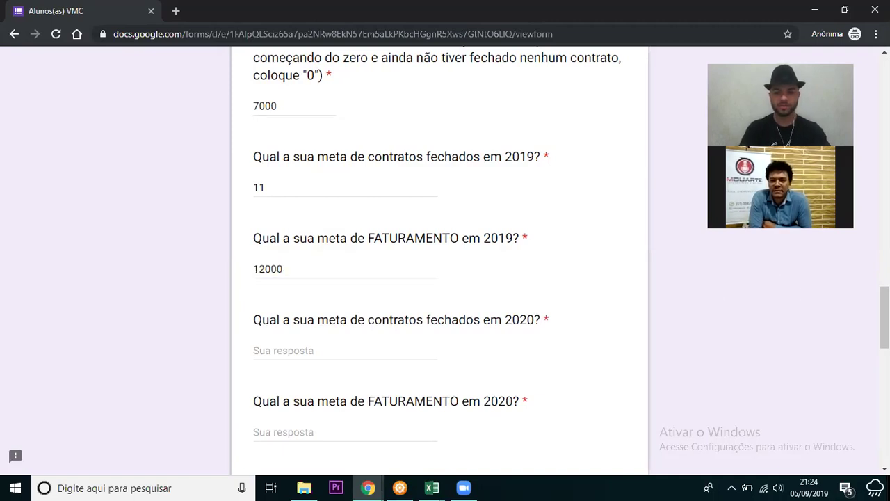
scroll(390, 261, "down", 2)
left_click(389, 252)
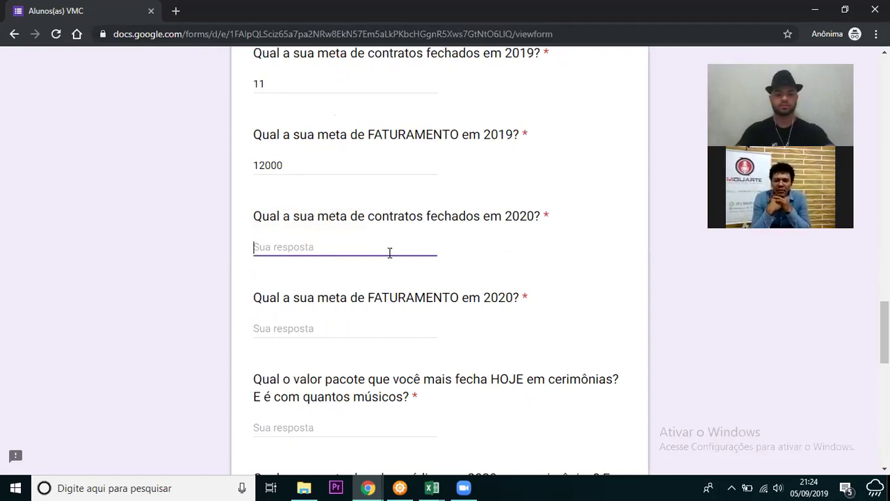
- Enter 48 as the 2020 closed-contracts goal
type("30")
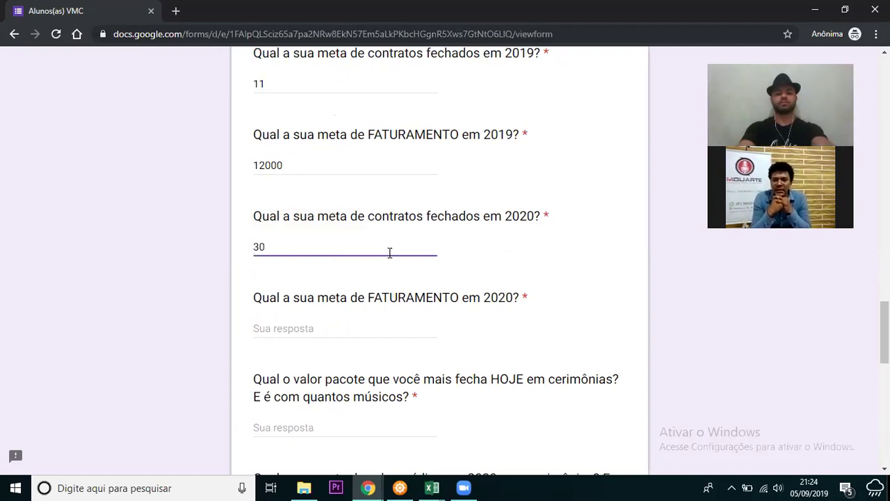
key("BackSpace")
key("BackSpace")
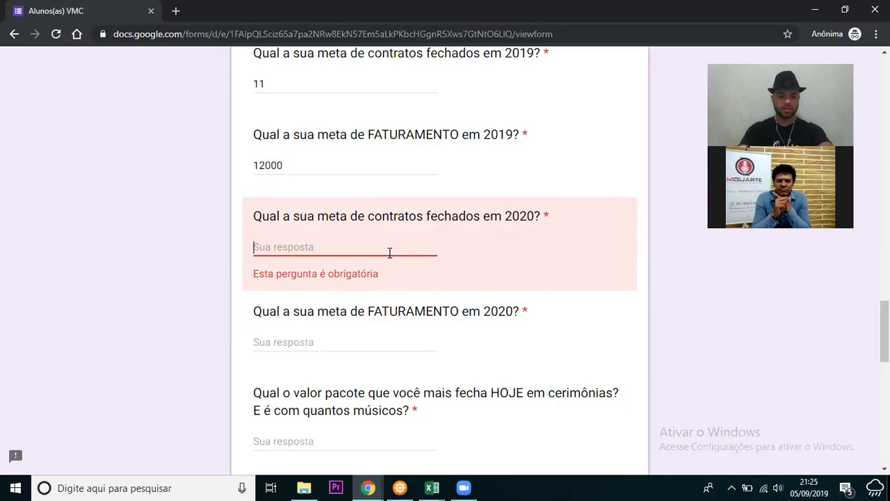
type("48")
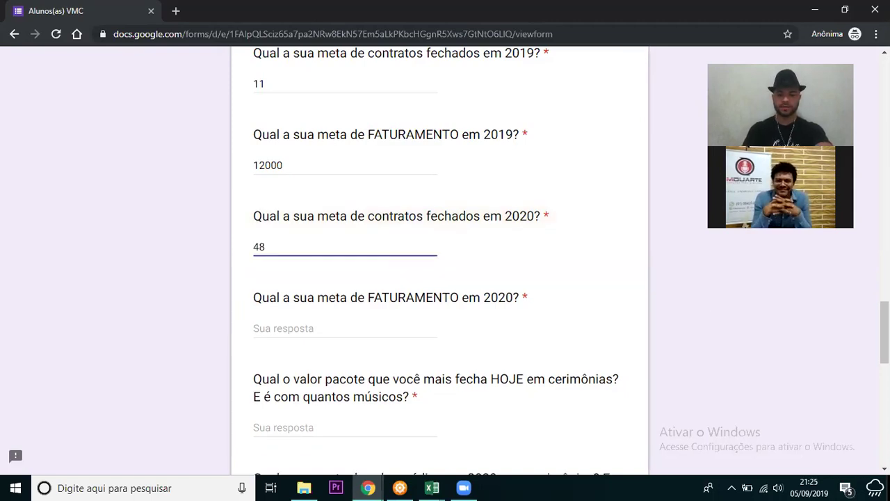
scroll(397, 269, "down", 1)
- Enter 96000 as the 2020 revenue goal
left_click(394, 270)
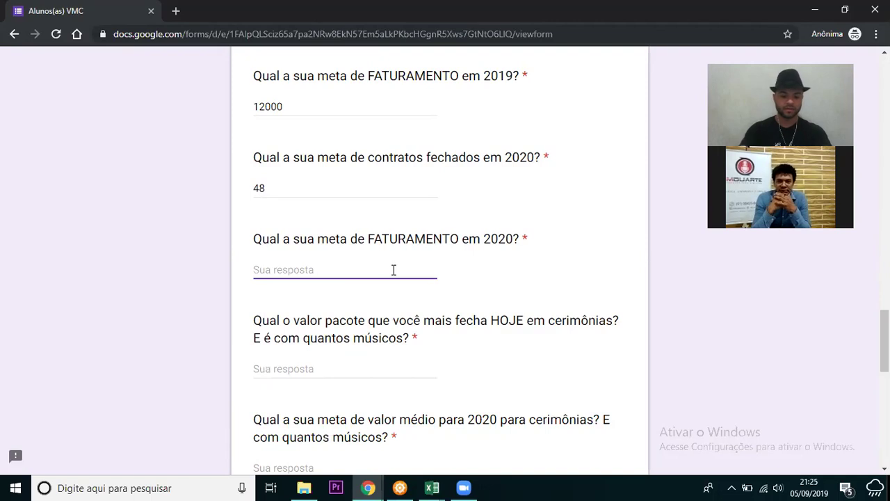
type("96000")
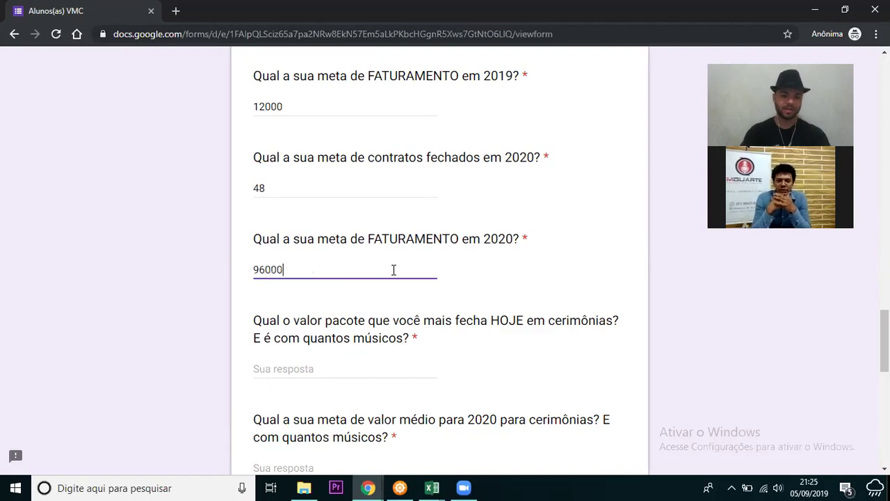
left_click(202, 270)
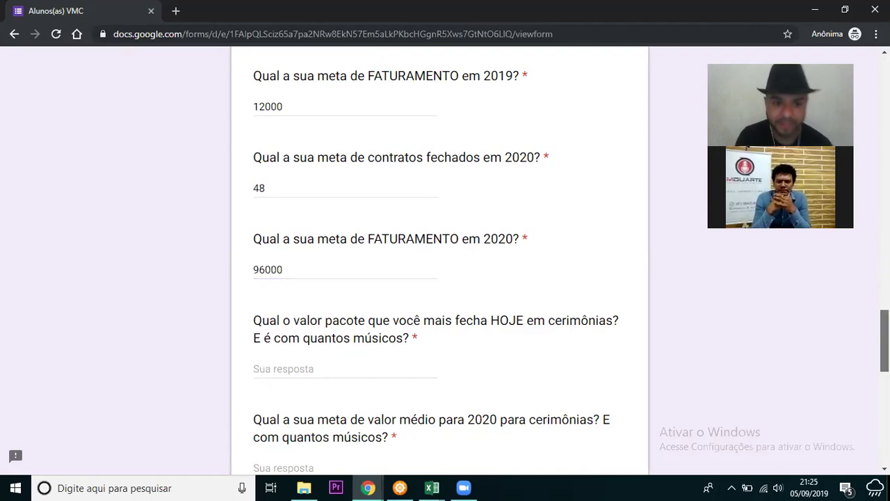
scroll(439, 261, "down", 1)
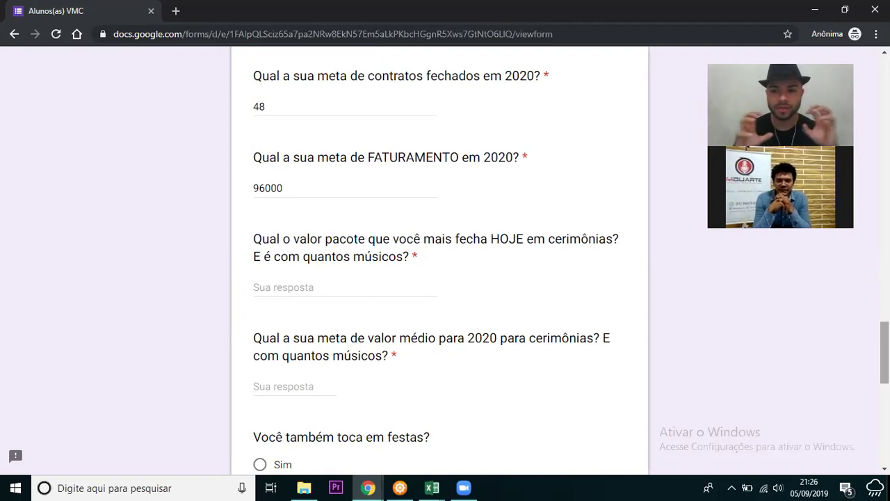
- Answer 1700 as the value of the most-closed ceremony package
scroll(440, 261, "up", 1)
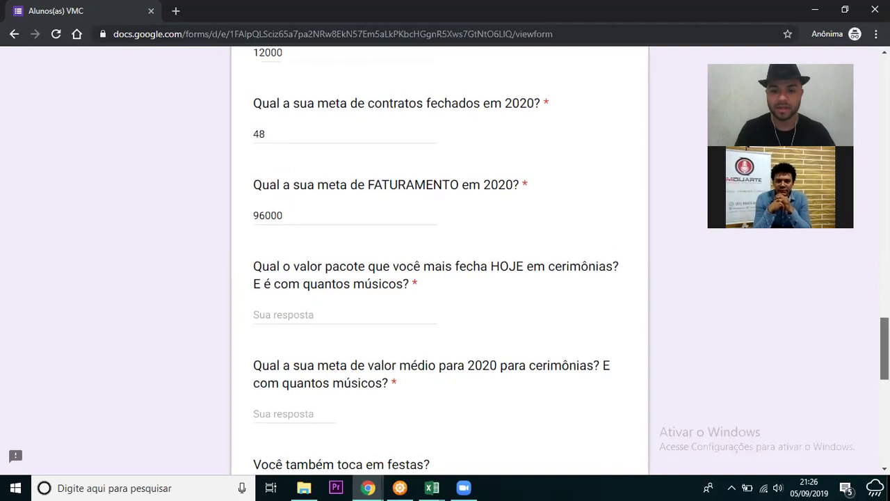
scroll(439, 261, "up", 2)
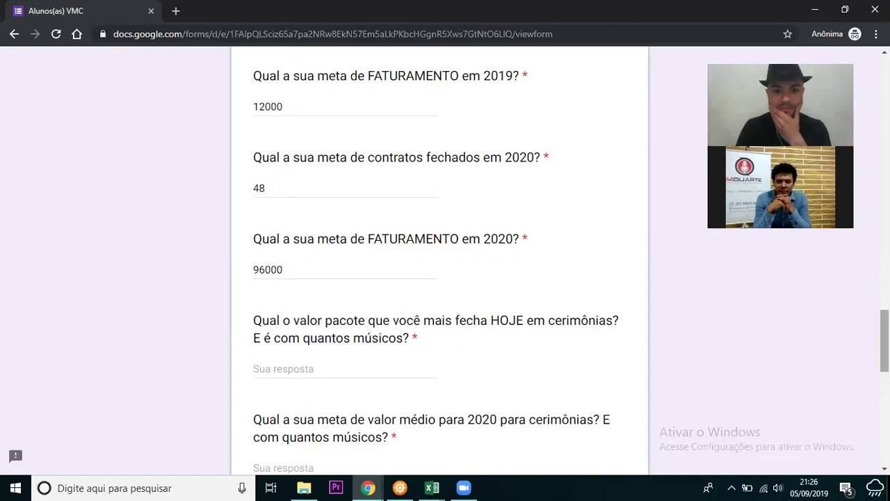
scroll(439, 261, "down", 1)
scroll(520, 299, "down", 1)
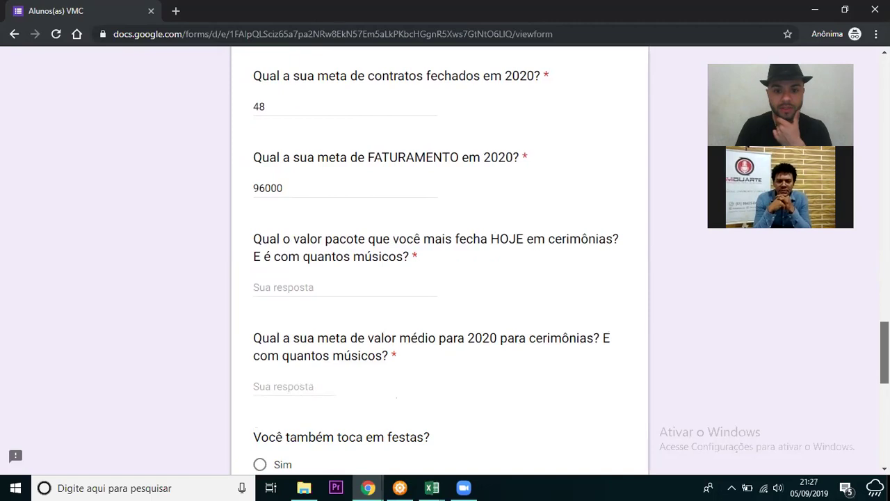
left_click(400, 288)
type("1700")
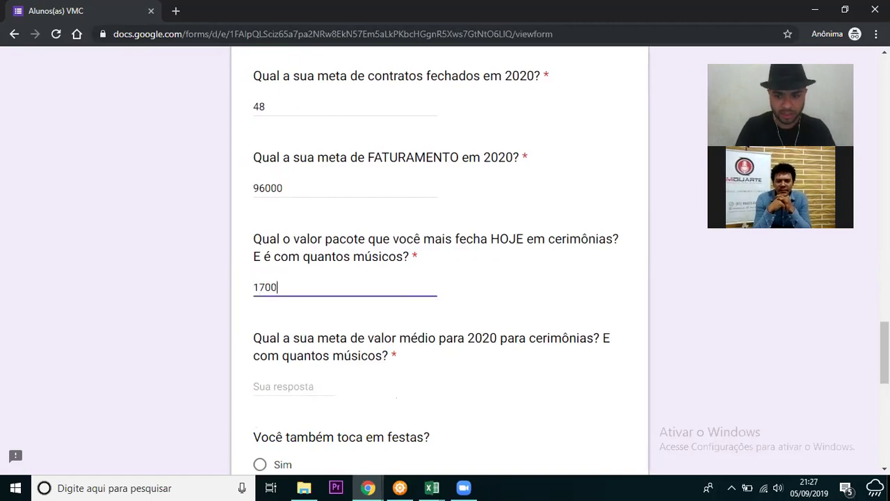
scroll(333, 302, "down", 2)
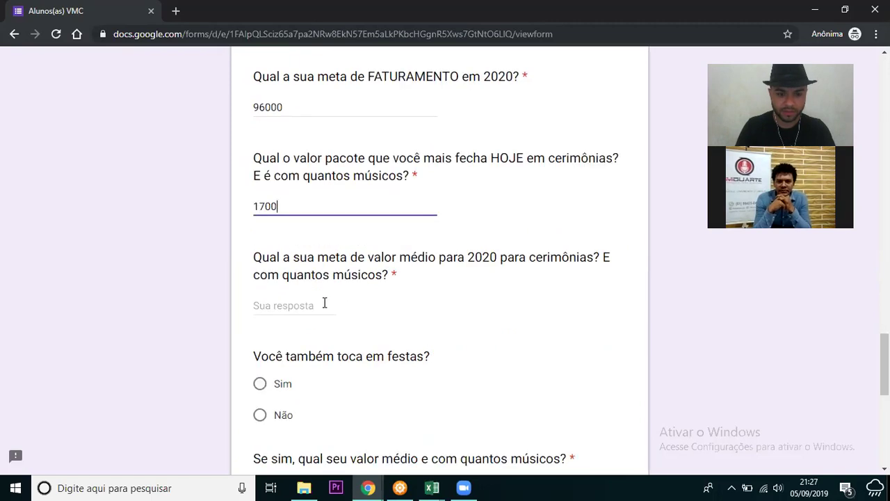
- Enter 2200 as the 2020 ceremony average-value goal, fixing the rejected entries
left_click(324, 303)
type("2")
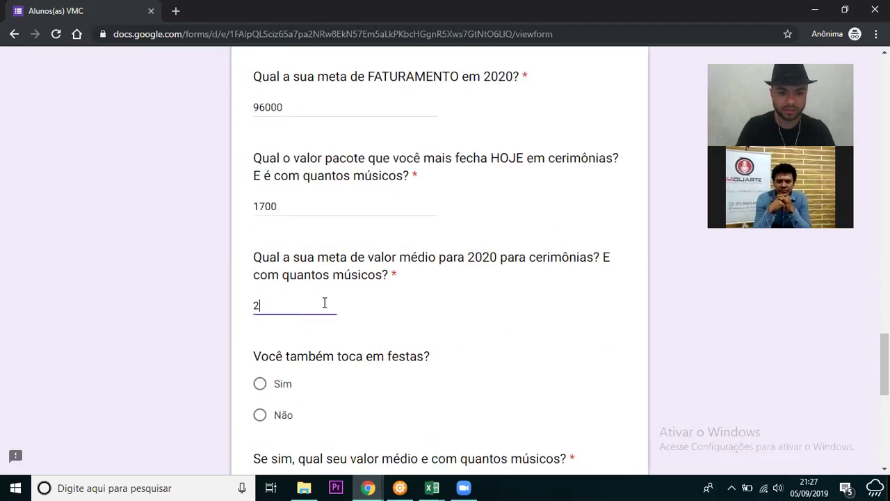
type("200")
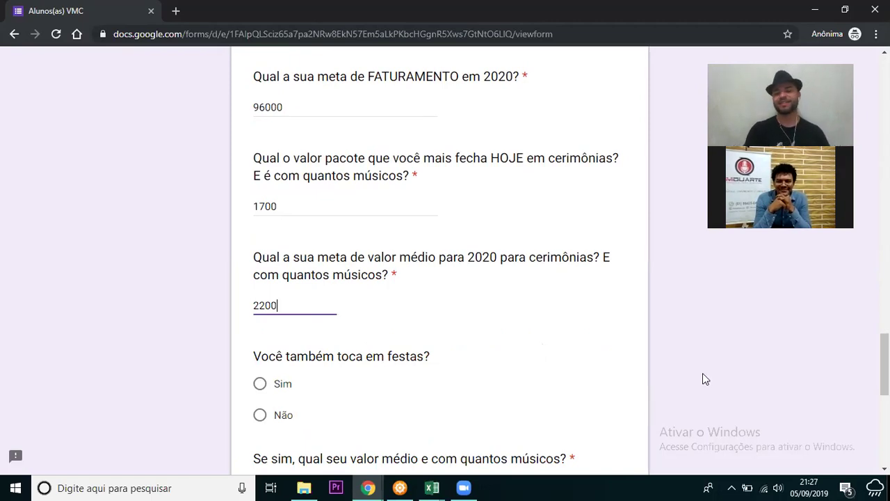
scroll(357, 302, "down", 1)
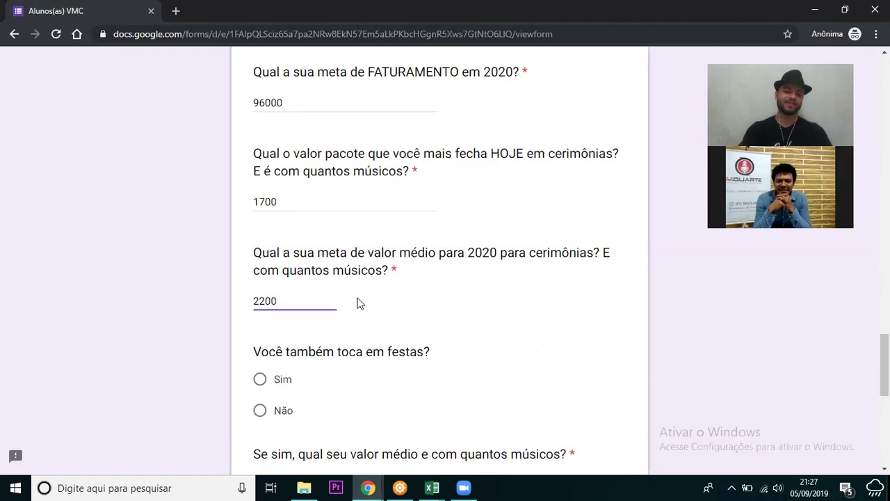
key("BackSpace")
key("BackSpace")
key("BackSpace")
type("00")
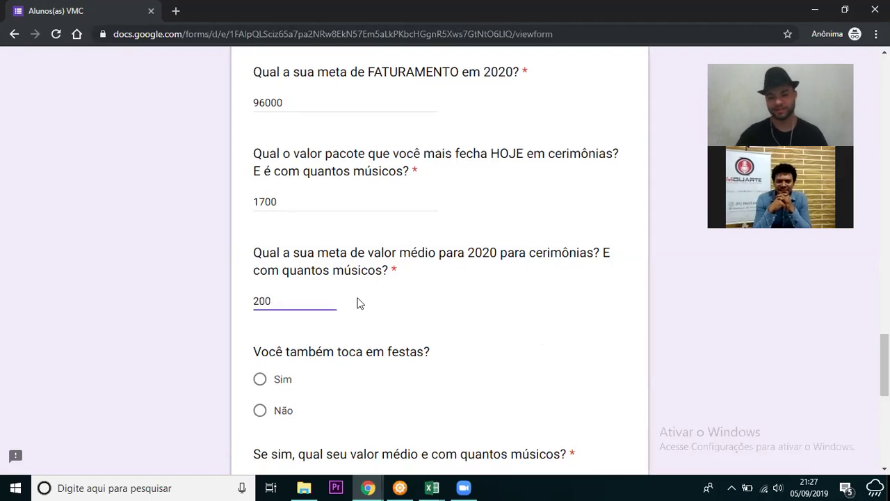
key("BackSpace")
key("BackSpace")
key("BackSpace")
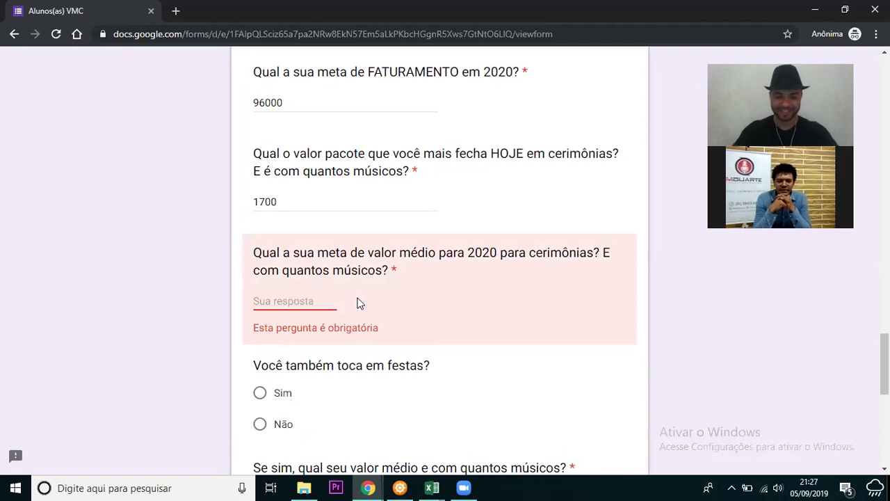
type("2000")
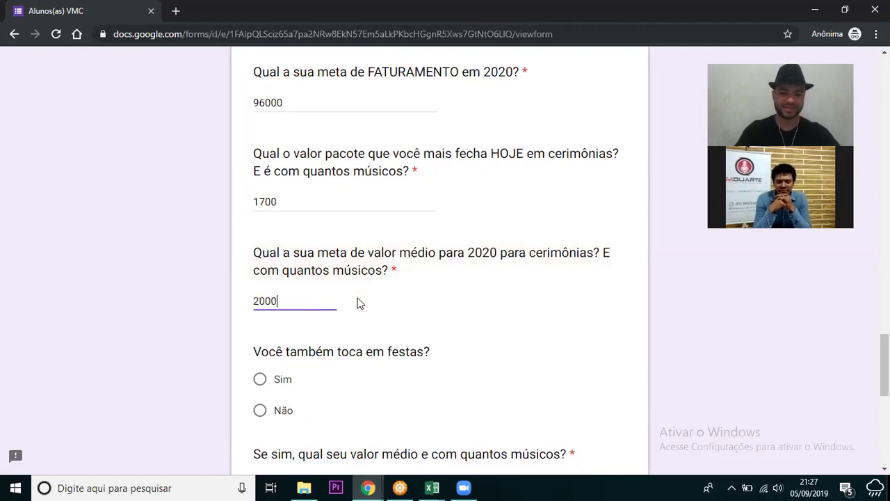
key("BackSpace")
key("BackSpace")
key("BackSpace")
type("200")
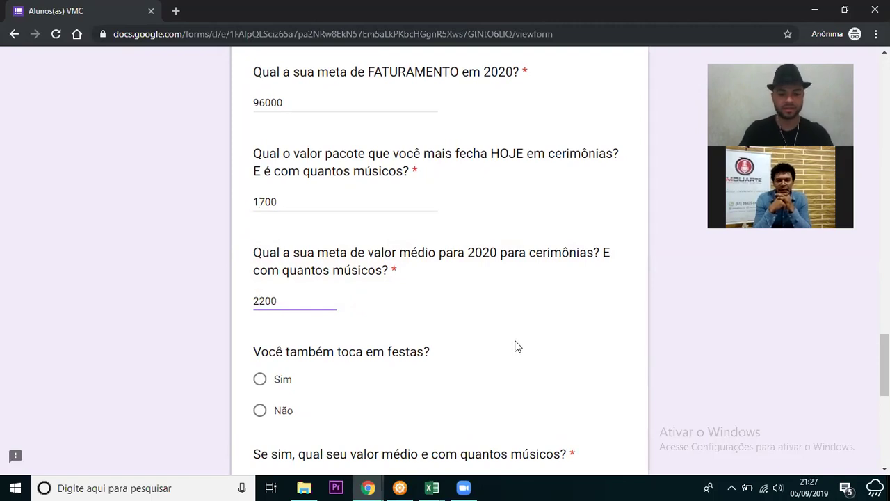
type(" (")
key("BackSpace")
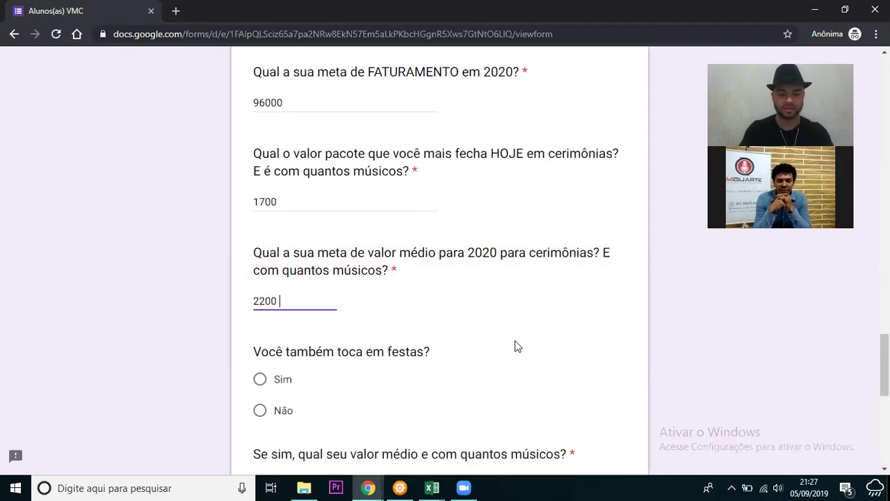
type("(")
key("BackSpace")
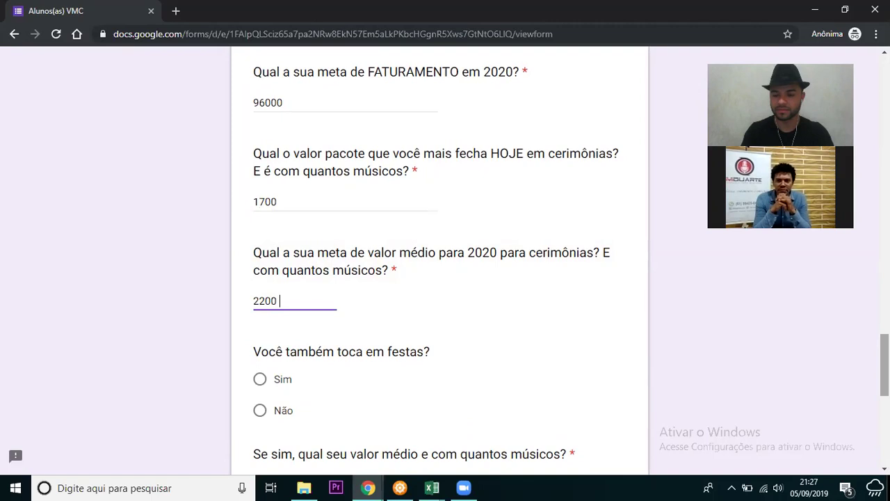
type("5")
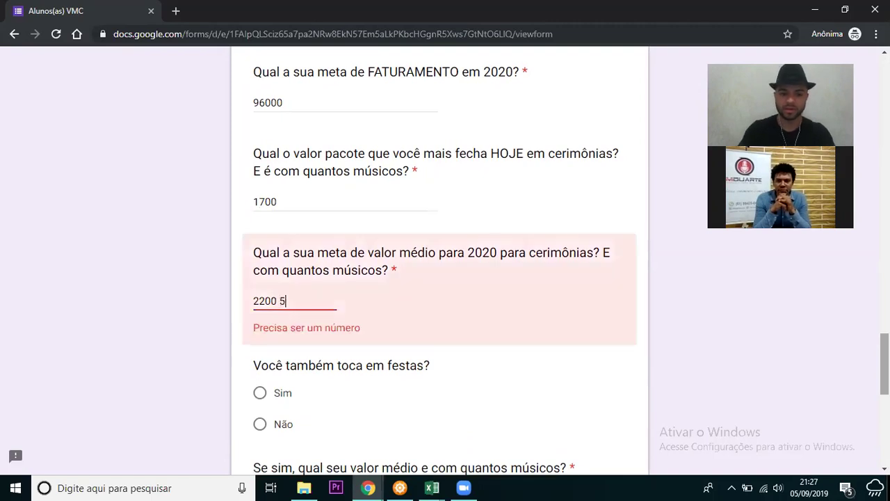
key("BackSpace")
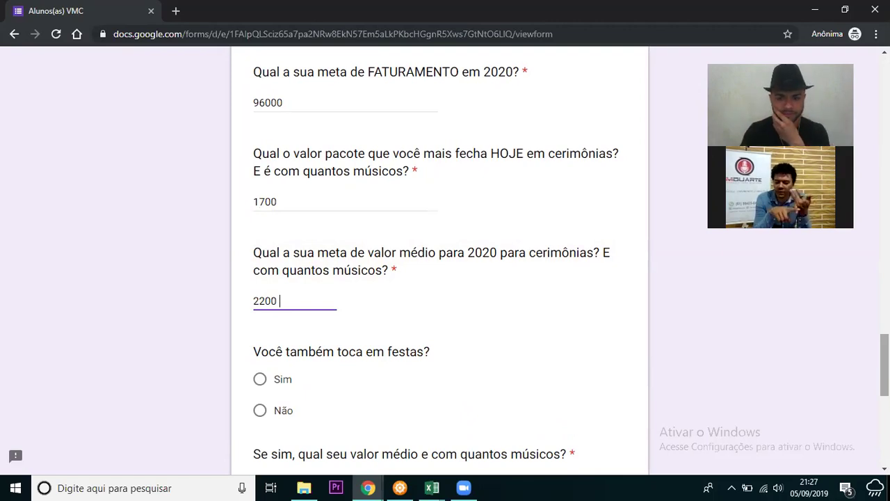
scroll(440, 261, "down", 1)
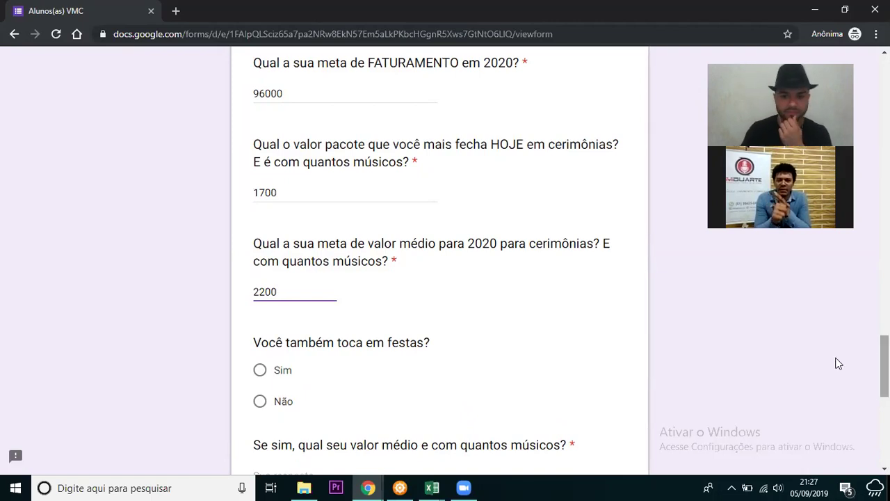
scroll(440, 261, "up", 1)
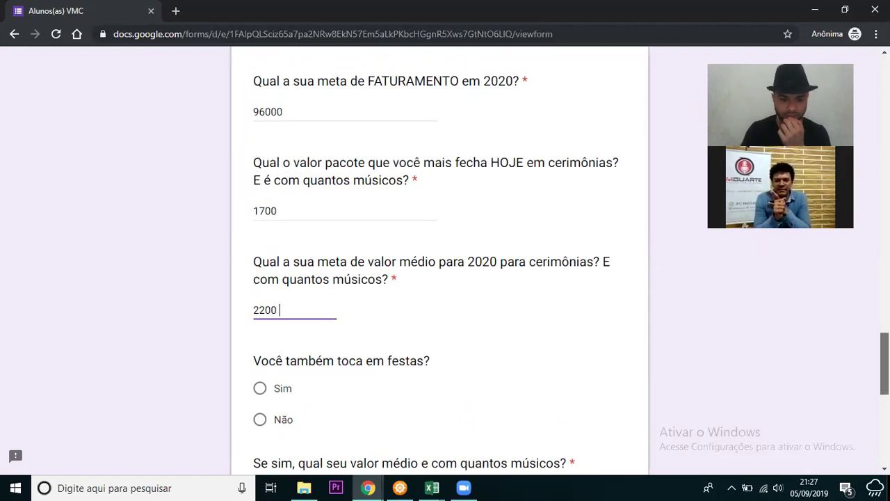
scroll(458, 337, "down", 2)
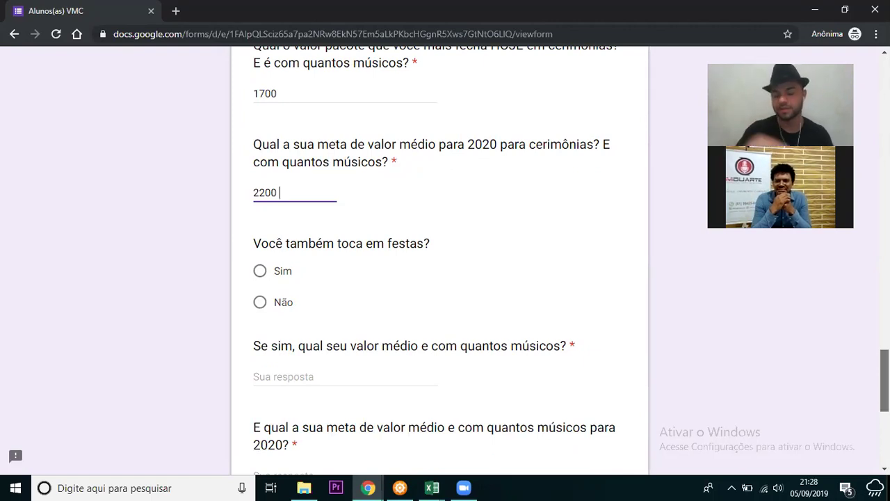
- Answer Não to also playing at parties
scroll(439, 261, "down", 1)
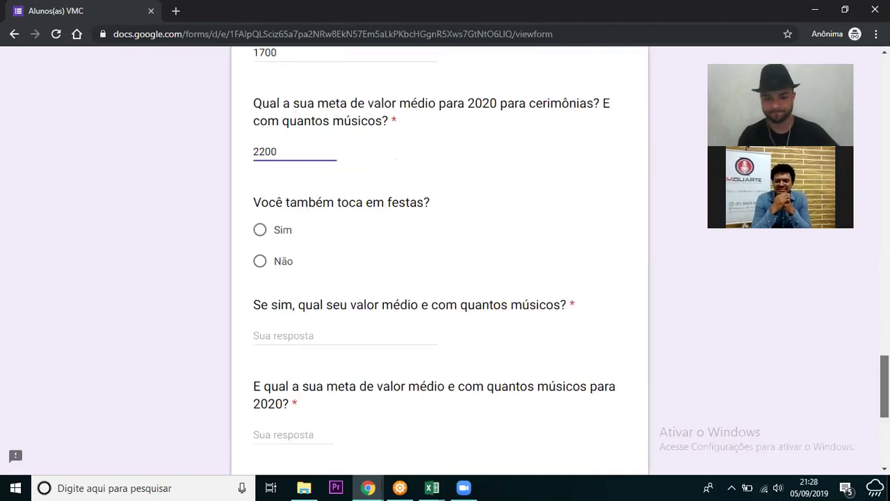
scroll(440, 261, "down", 1)
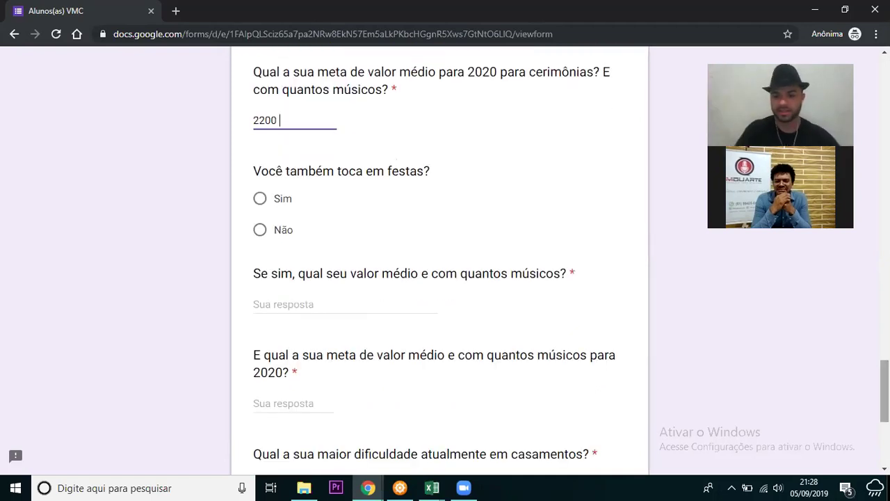
scroll(396, 193, "up", 1)
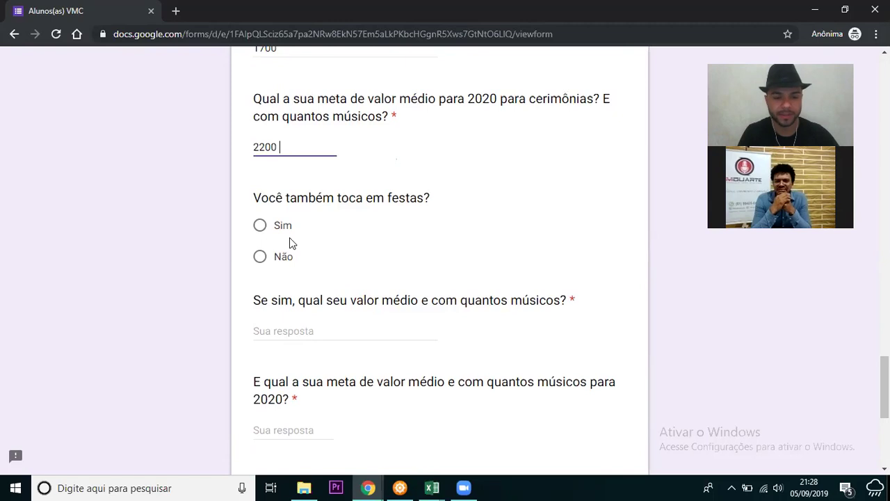
left_click(260, 257)
scroll(260, 257, "down", 2)
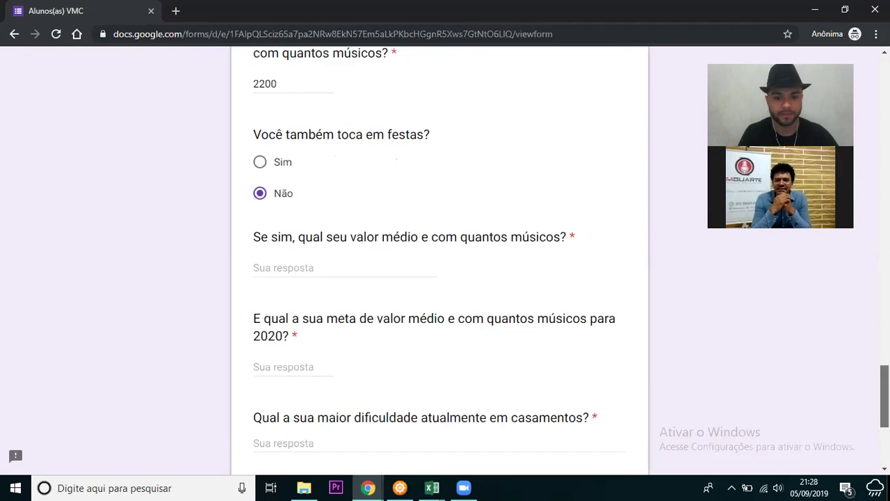
scroll(398, 270, "down", 1)
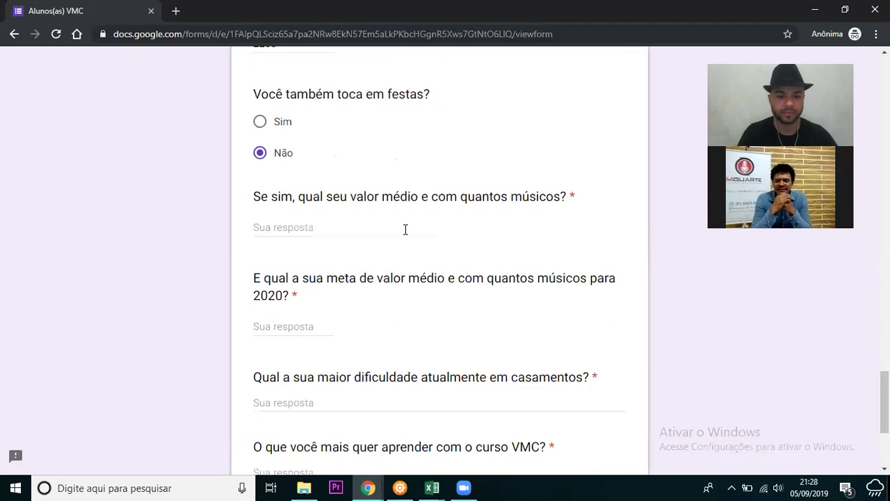
- Enter 0 for both the current and the 2020 party average-value questions
left_click(404, 229)
type("0")
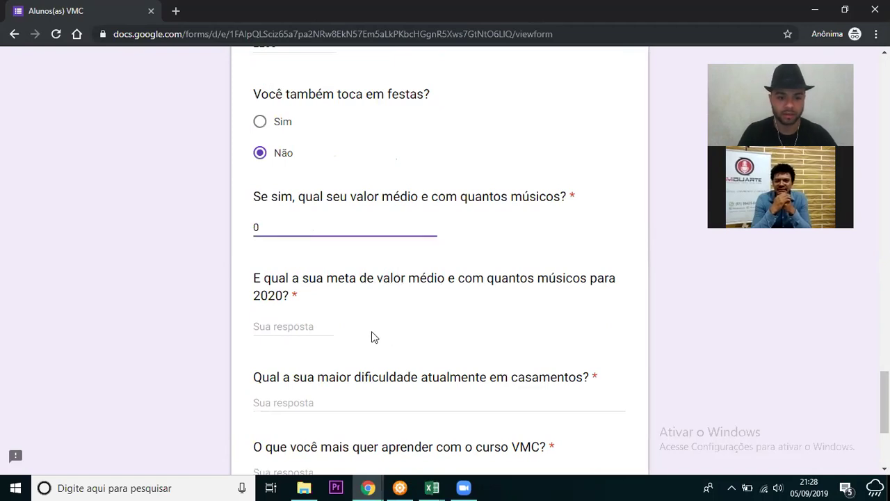
left_click(330, 323)
type("0")
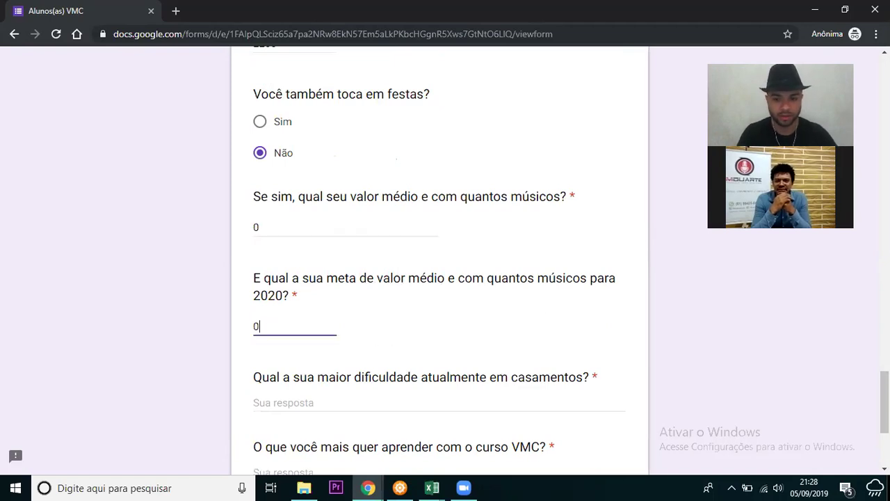
scroll(289, 278, "down", 1)
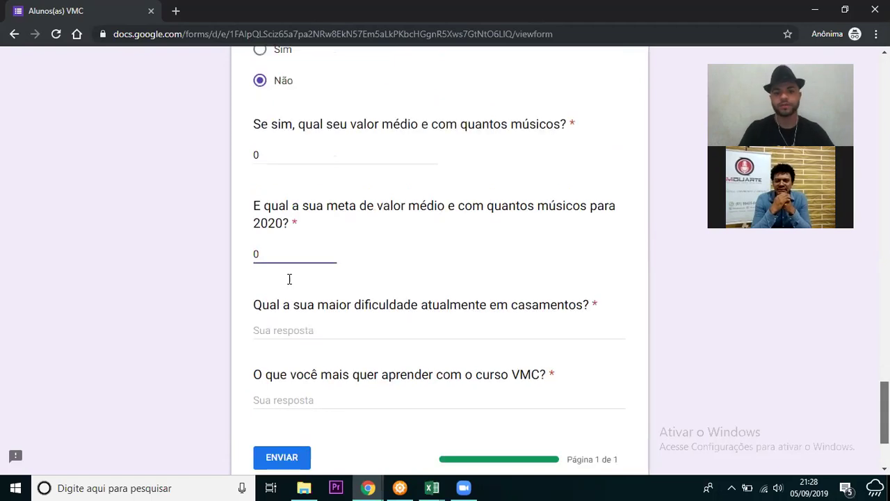
scroll(289, 278, "down", 1)
left_click(287, 278)
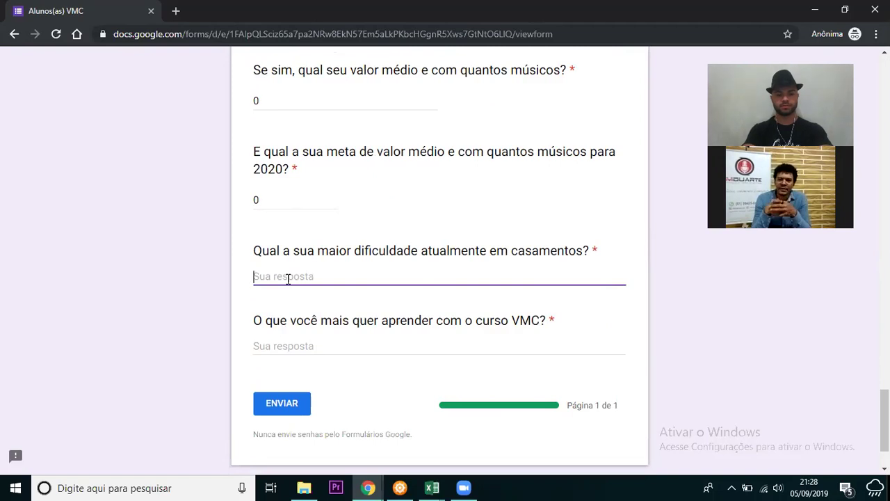
- Type 'Equipamento de som' as the biggest wedding difficulty, correcting the typo
type("Equiap")
key("BackSpace")
key("BackSpace")
type("p")
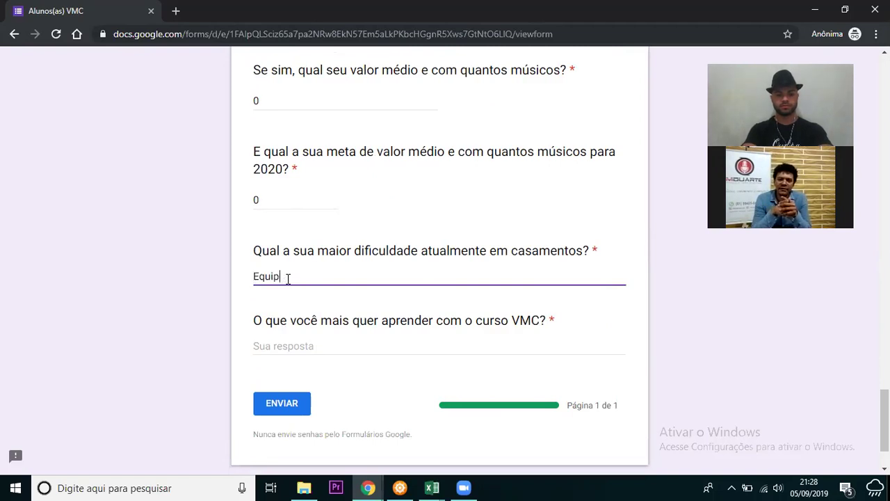
type("amento de som")
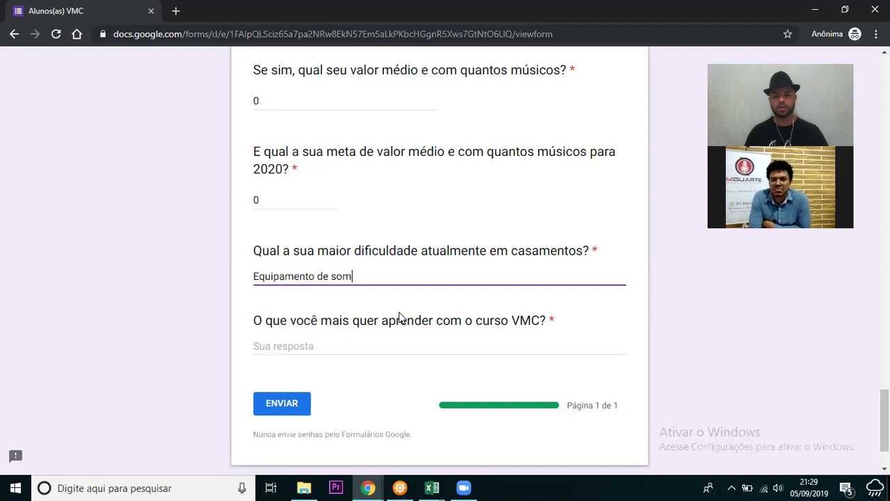
left_click(316, 340)
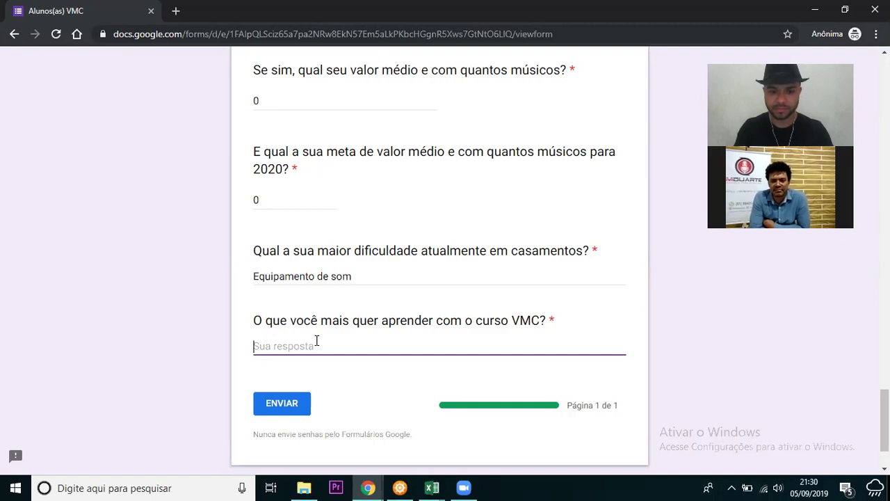
- Answer the VMC course question with 'Gestão de equipes maiores (equipe auto-gerenciável)', fixing typos and adding the hyphen
type("Ge")
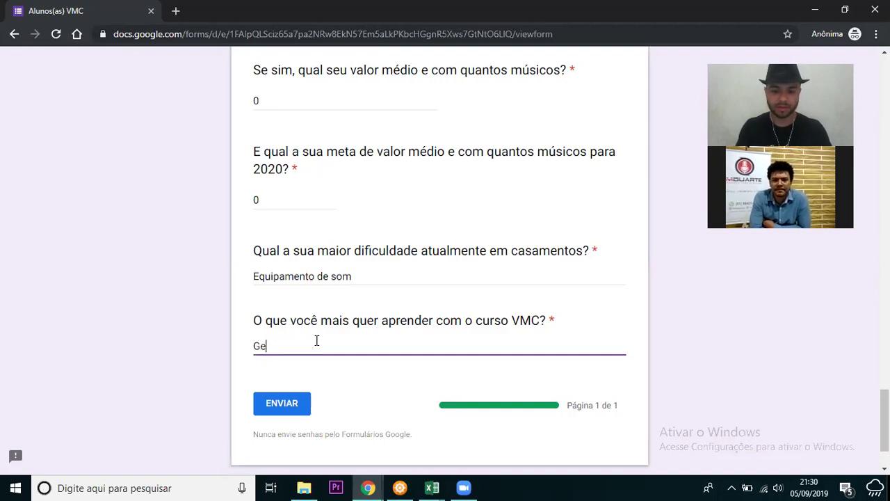
type("stão de equipe")
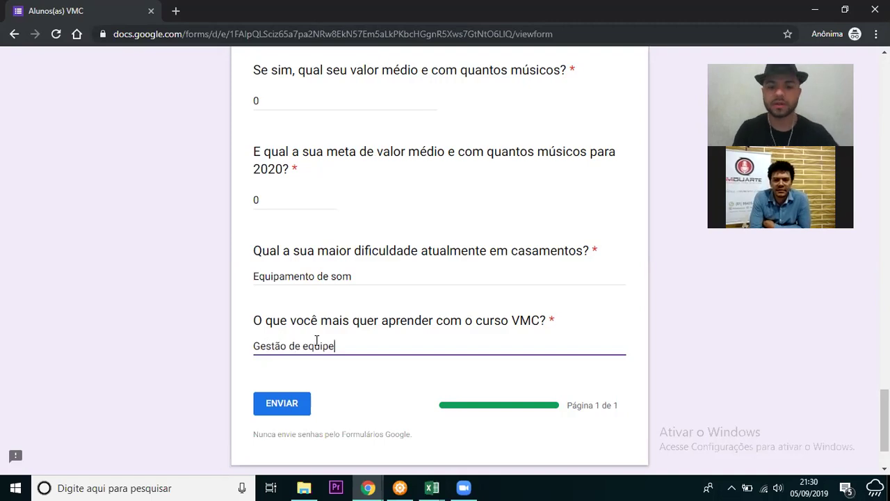
scroll(713, 362, "down", 2)
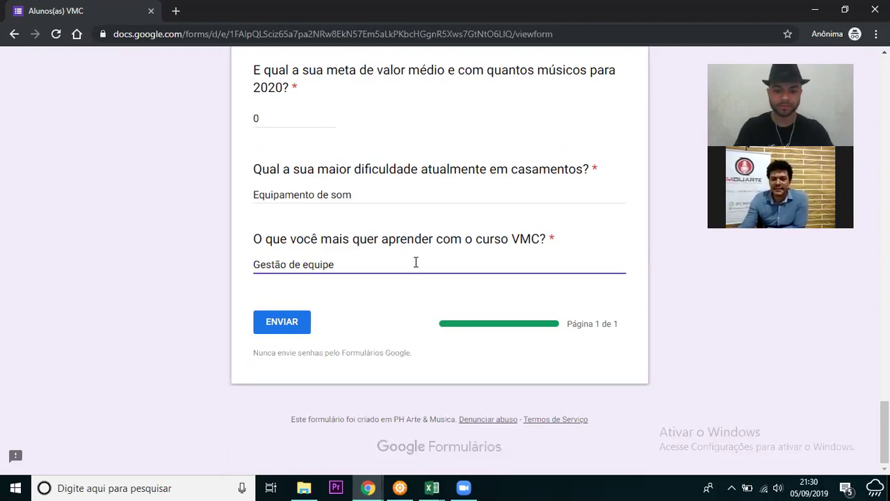
type("(ser ")
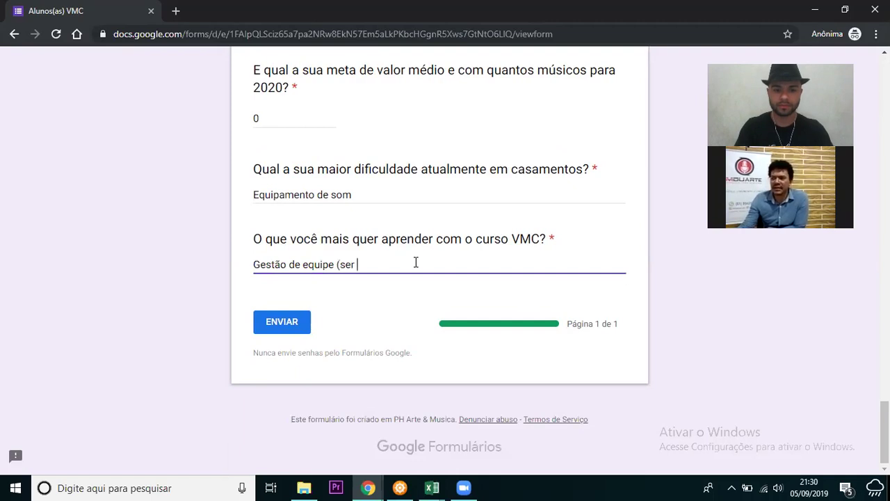
type("autpri")
key("BackSpace")
key("BackSpace")
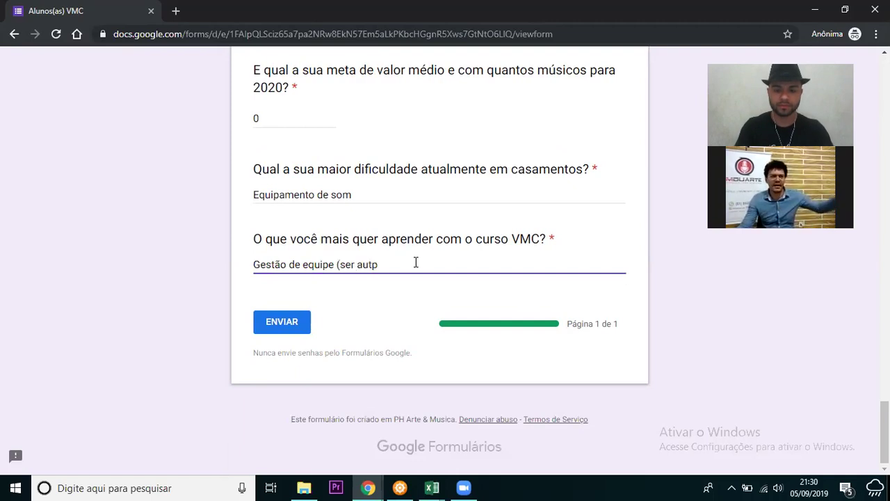
key("BackSpace")
key("BackSpace")
key("BackSpace")
key("BackSpace")
key("BackSpace")
key("BackSpace")
key("BackSpace")
key("BackSpace")
key("BackSpace")
key("BackSpace")
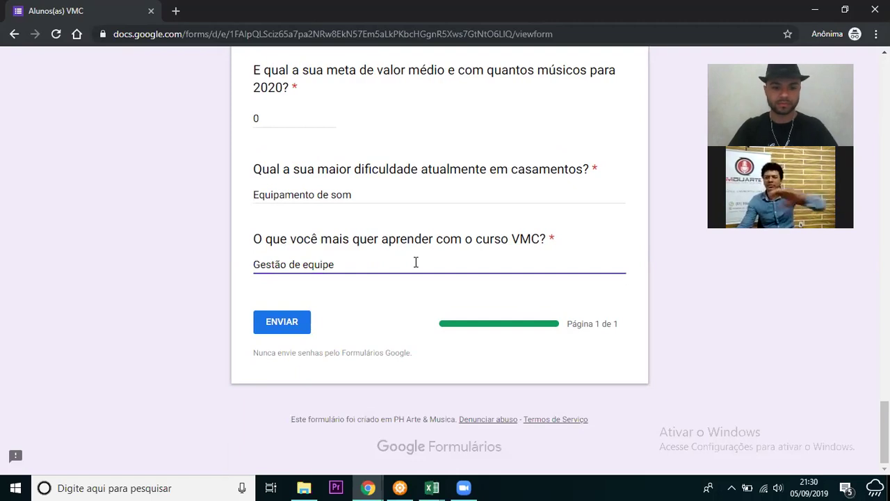
type("s maiores")
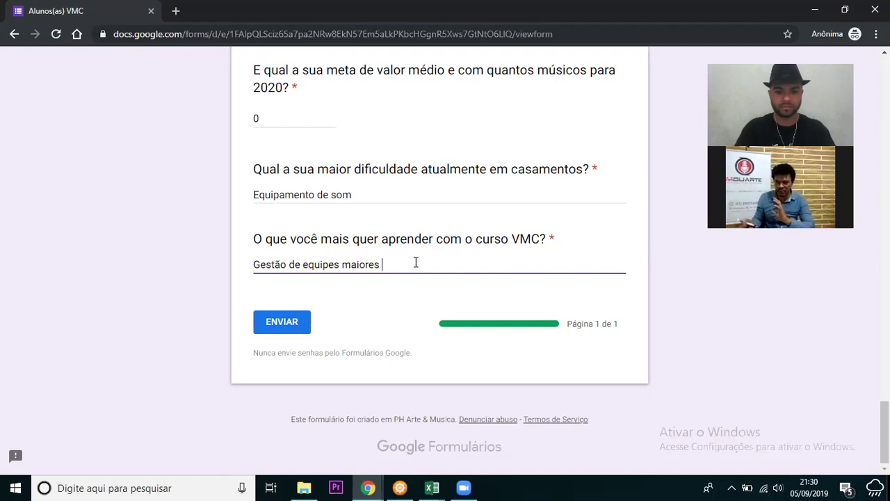
type("(equipe autoge")
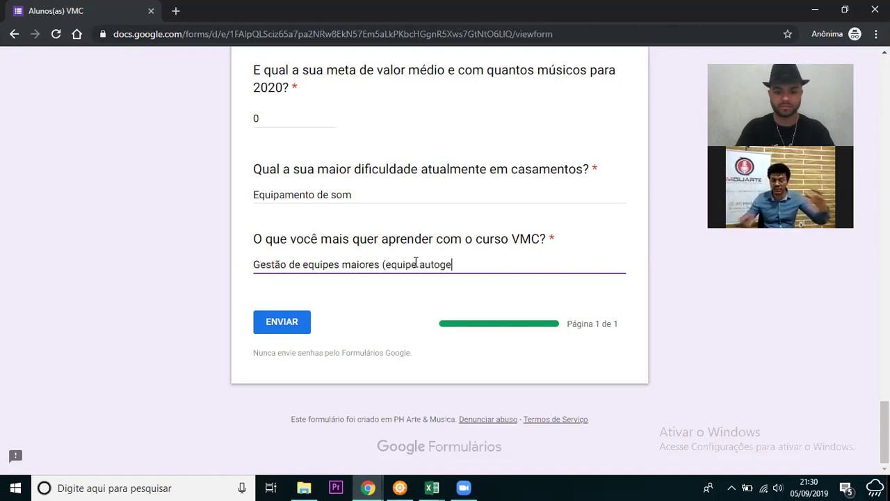
type("renciável)")
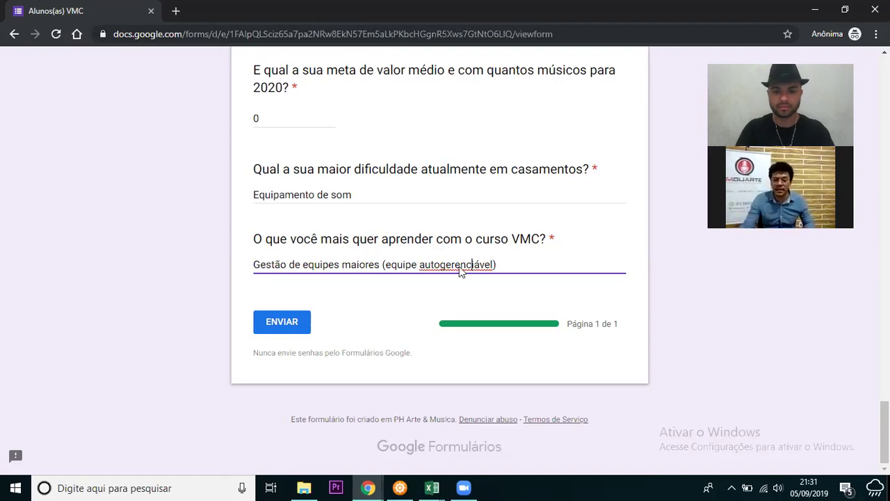
right_click(472, 267)
left_click(439, 265)
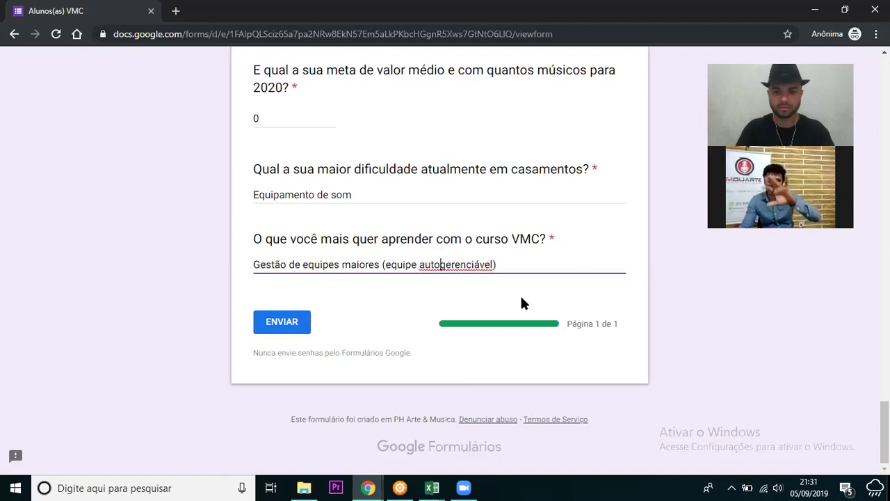
type("-")
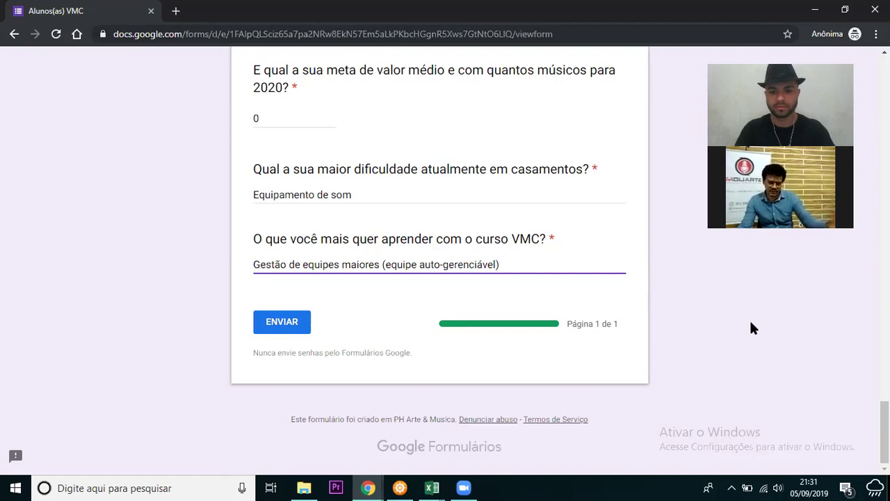
left_click(750, 322)
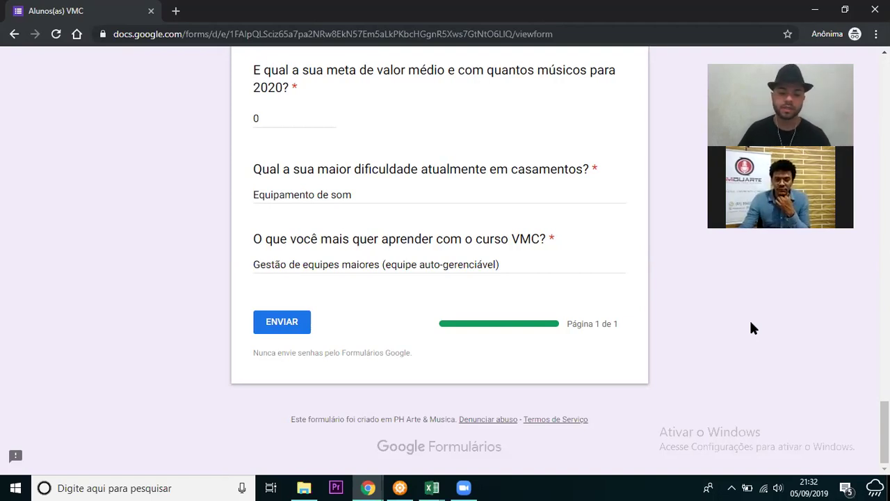
- Submit the form and scroll through it to find the unanswered required e-mail, Nome and Idade questions
left_click(278, 324)
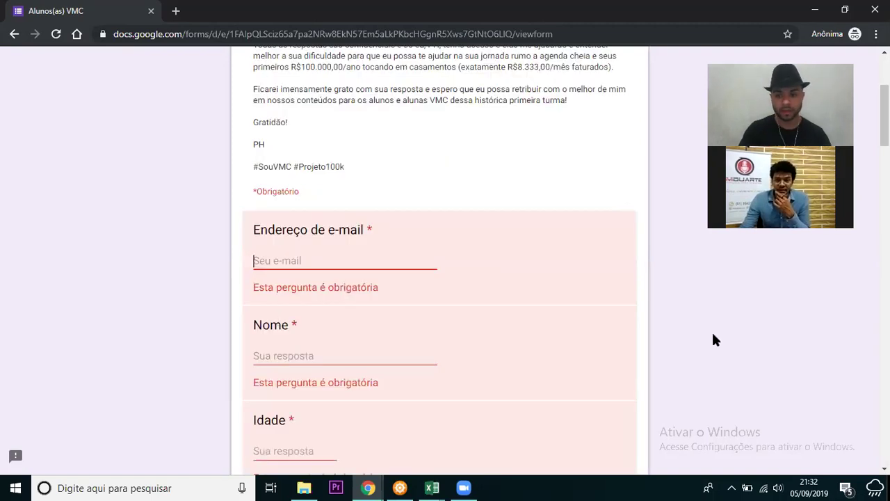
left_click_drag(883, 115, 884, 190)
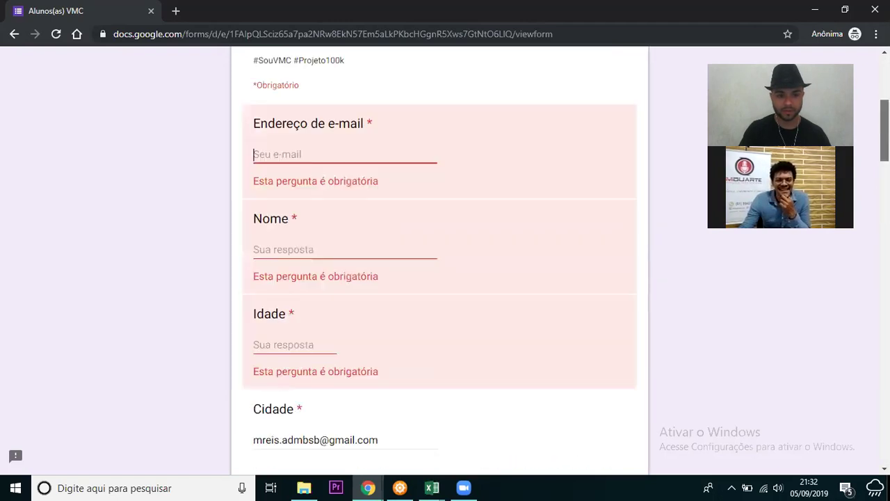
scroll(860, 292, "down", 10)
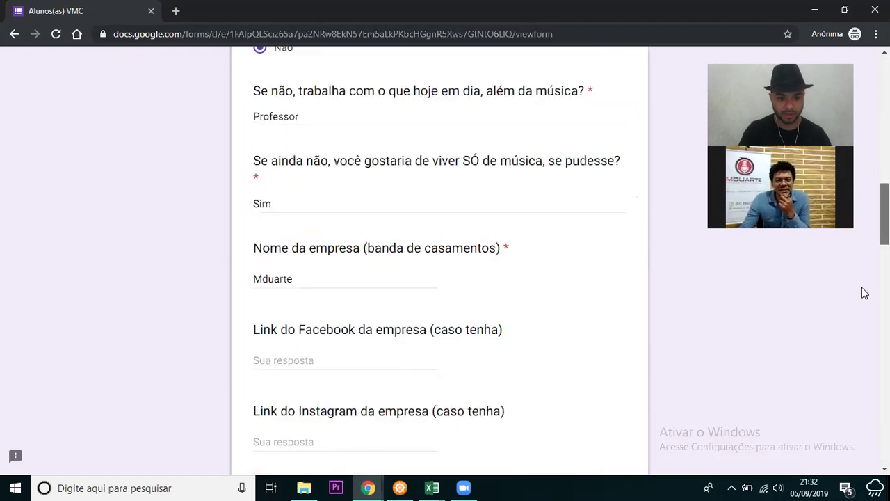
scroll(845, 389, "down", 10)
scroll(839, 441, "down", 6)
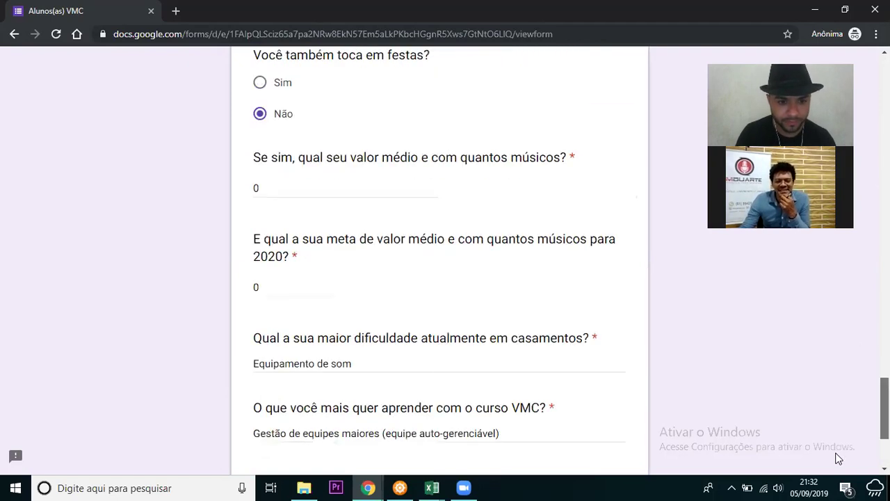
scroll(439, 278, "up", 10)
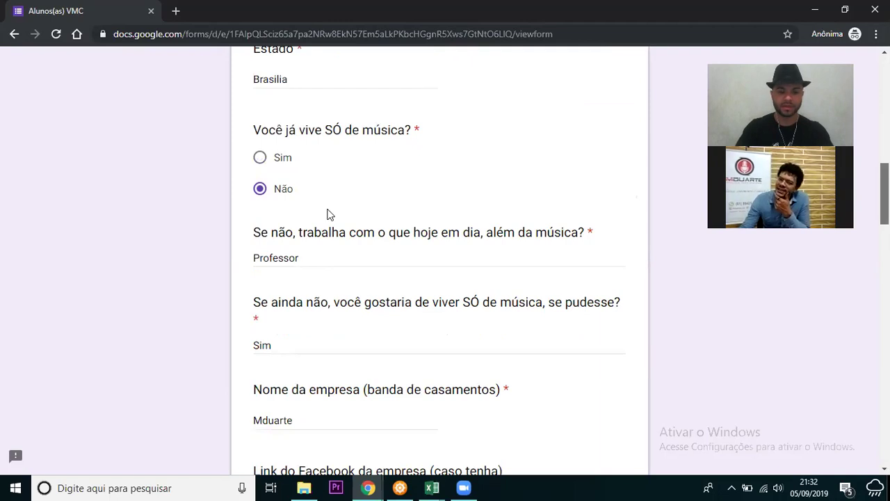
- Fill the Endereço de e-mail field with the respondent's e-mail address and Nome with their first name
scroll(330, 214, "up", 7)
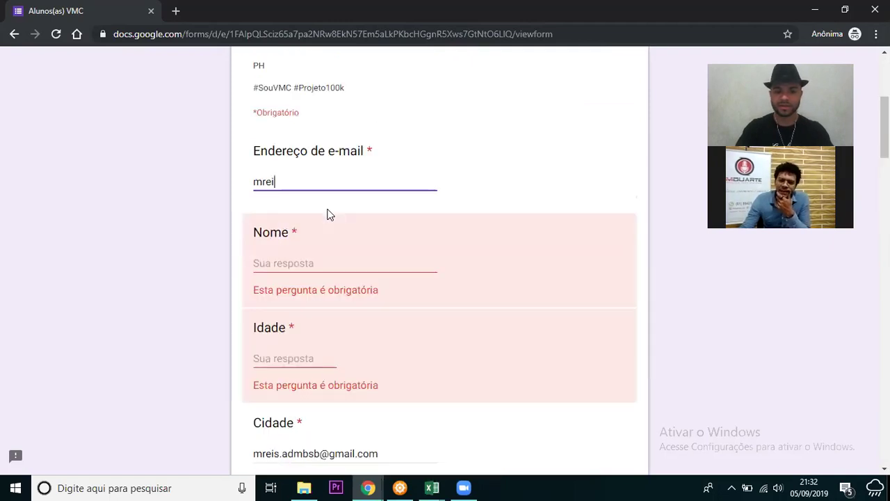
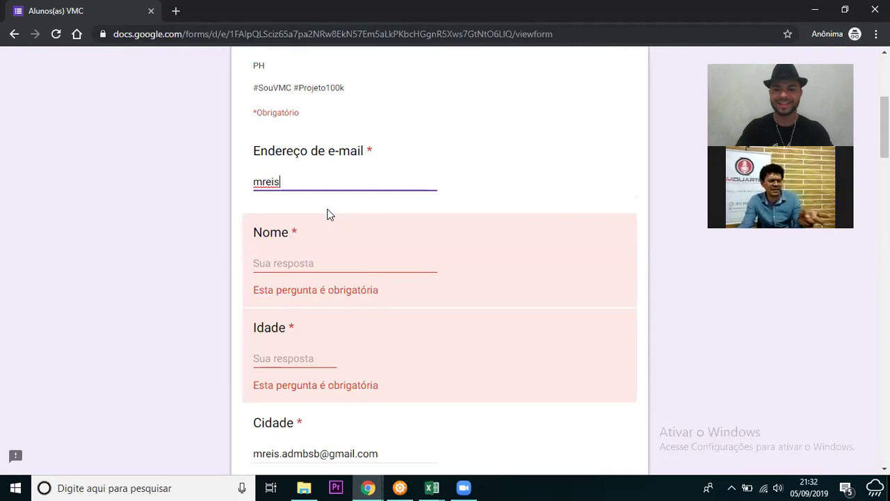
left_click(308, 261)
type("Mauro")
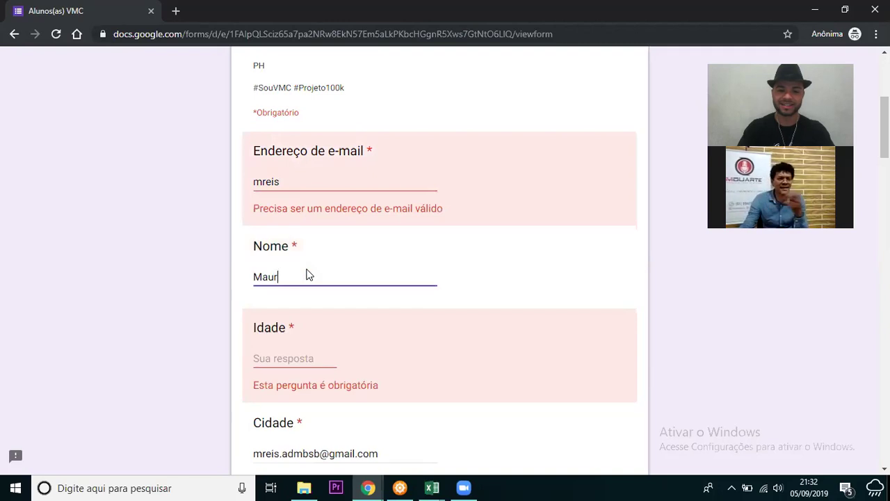
left_click(308, 182)
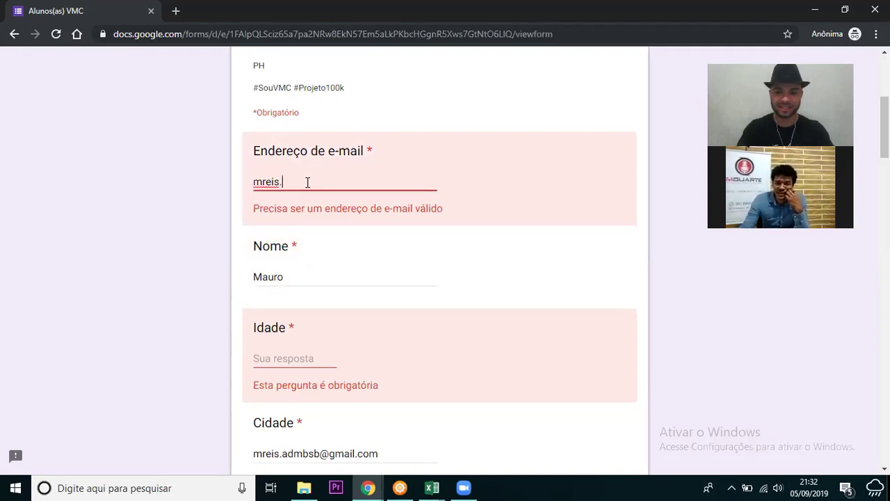
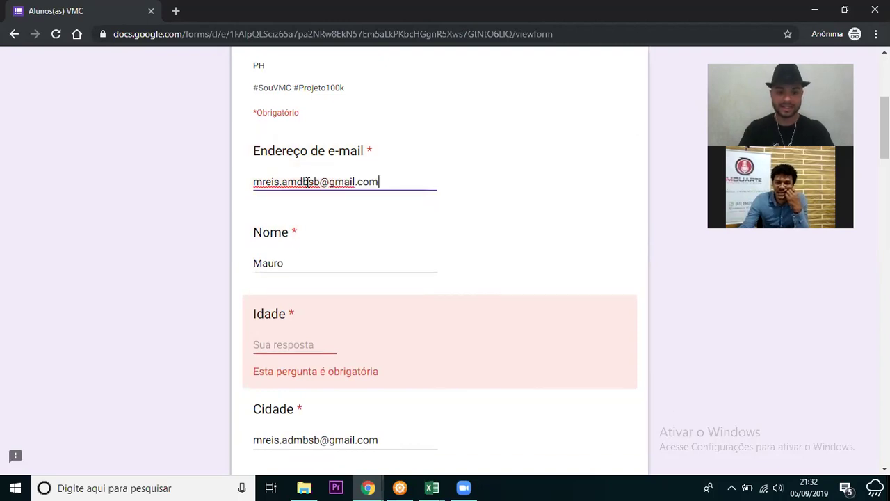
left_click(313, 340)
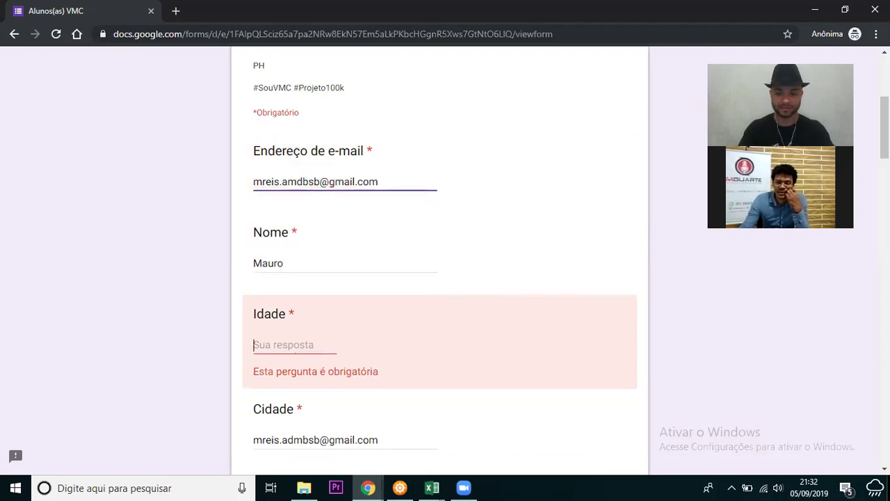
- Replace the e-mail wrongly entered in the Cidade answer with Brasilia
scroll(439, 278, "up", 1)
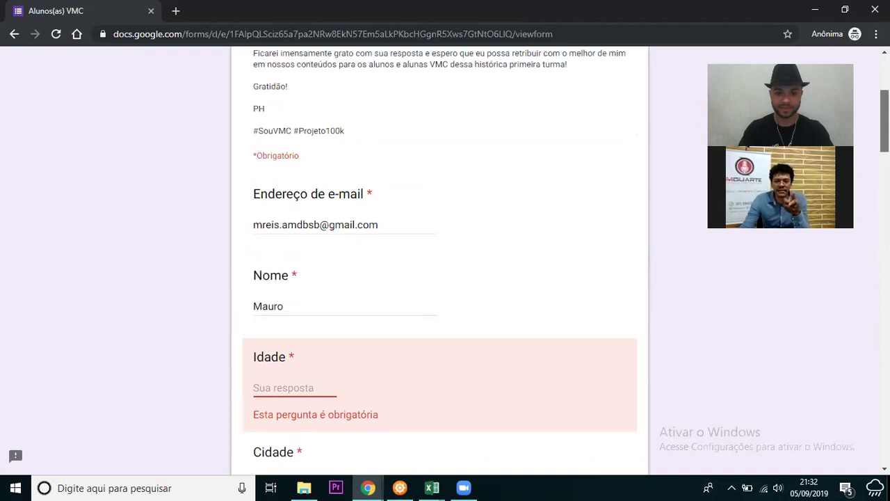
scroll(439, 279, "up", 2)
scroll(440, 261, "down", 3)
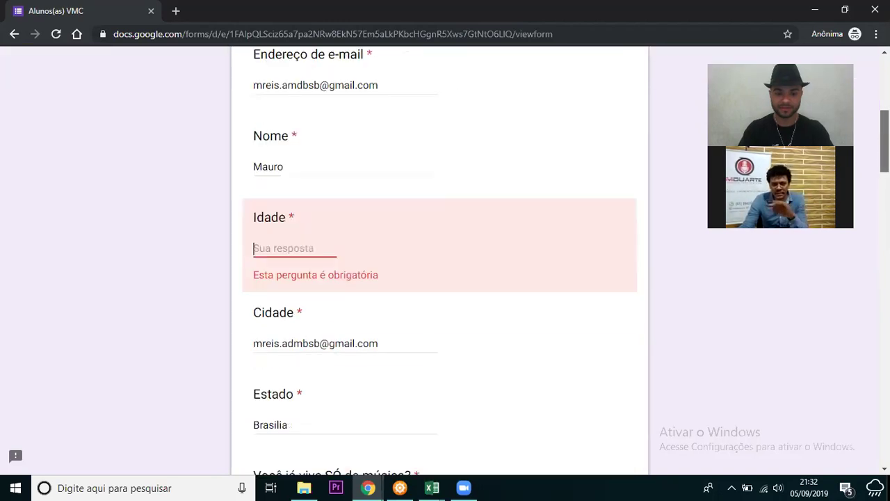
triple_click(354, 348)
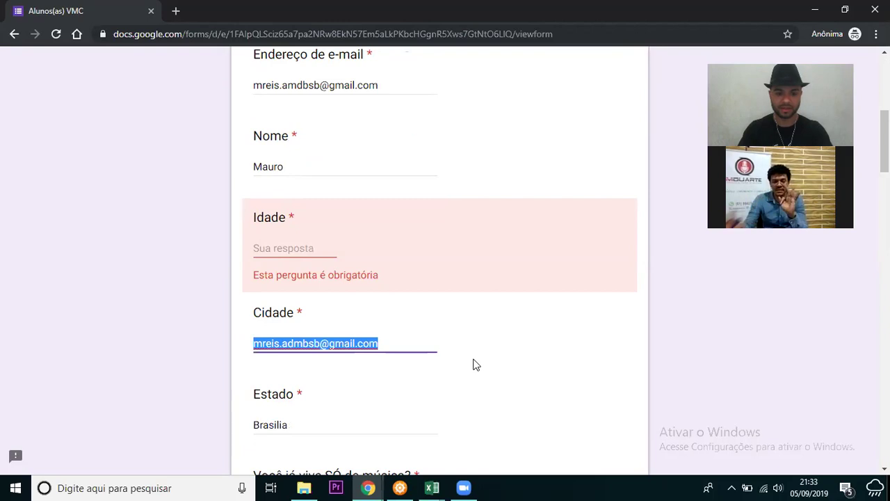
key("BackSpace")
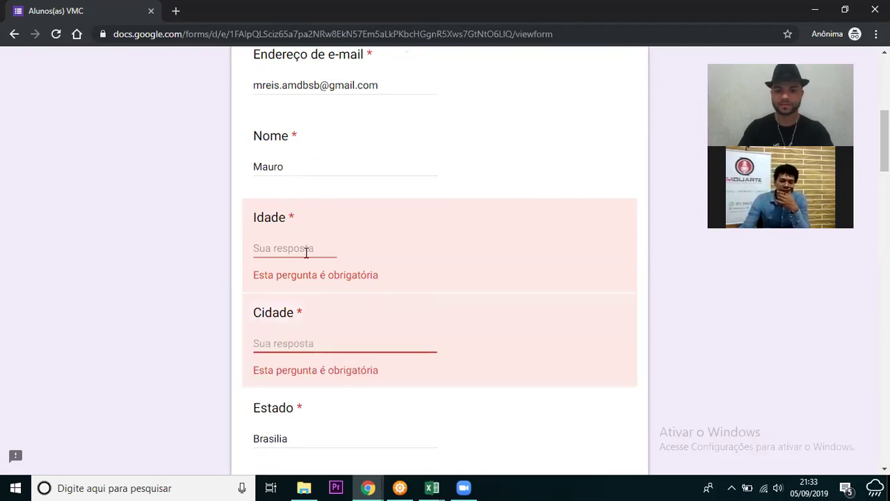
left_click(293, 348)
left_click(292, 348)
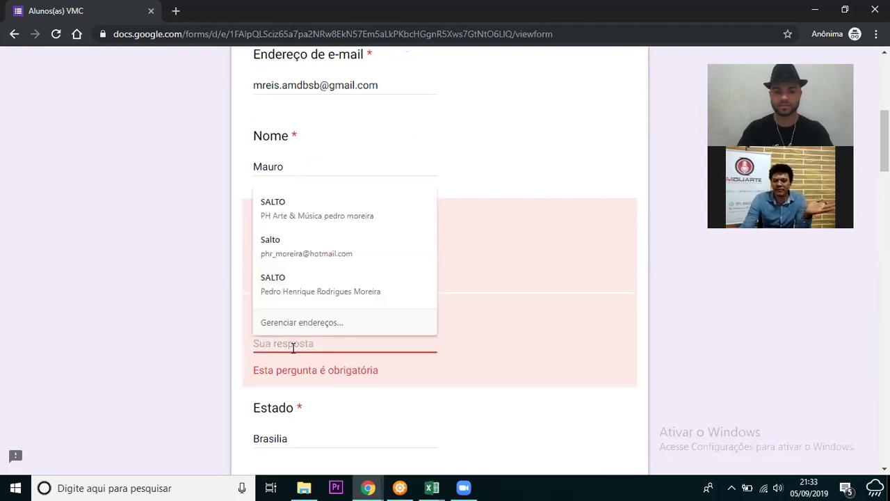
type("Brasilia")
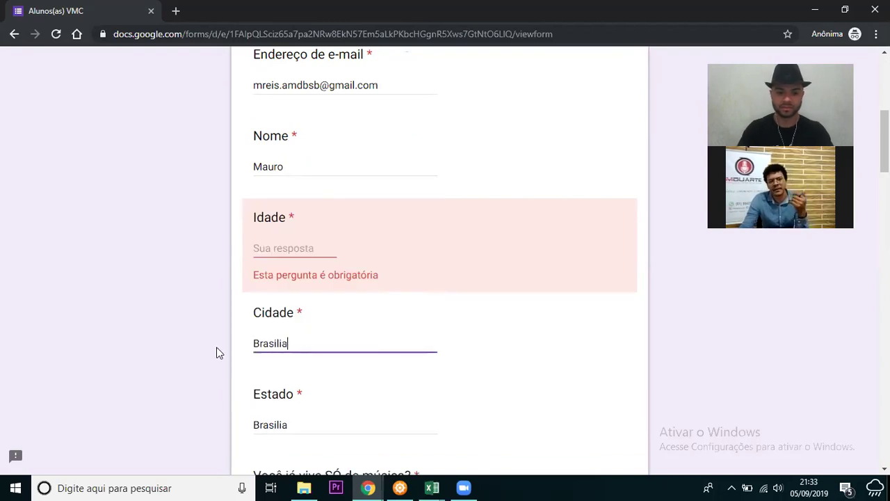
- Replace the Estado answer with DF
double_click(285, 424)
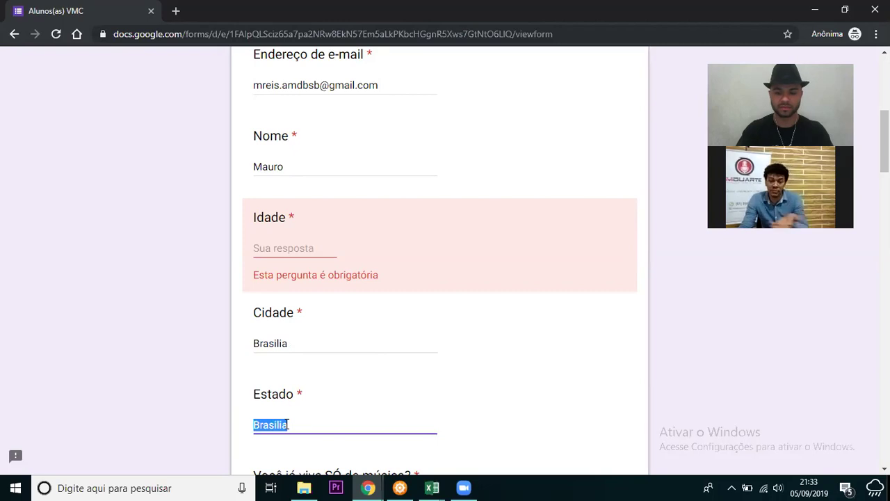
key("BackSpace")
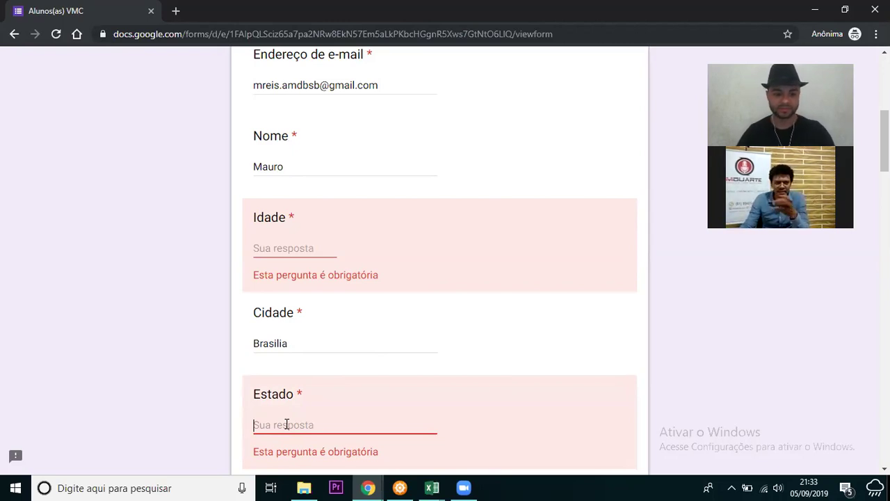
type("DF")
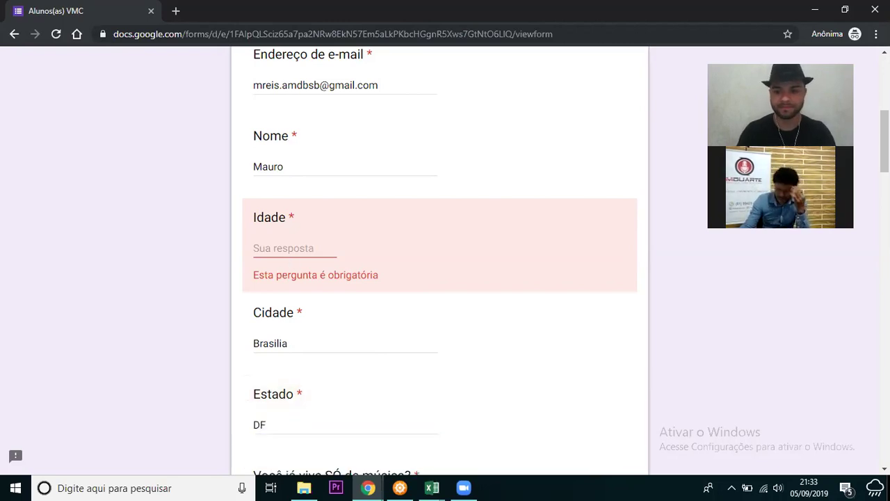
scroll(439, 258, "up", 1)
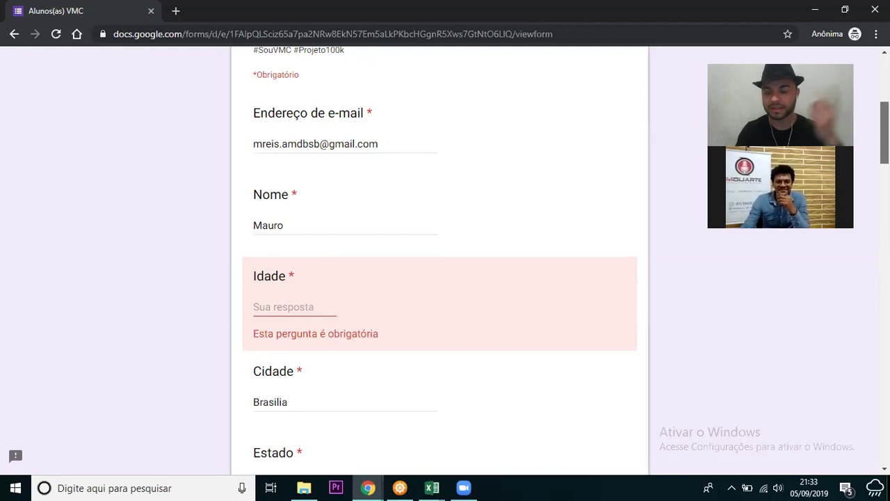
scroll(440, 257, "down", 1)
scroll(440, 257, "down", 2)
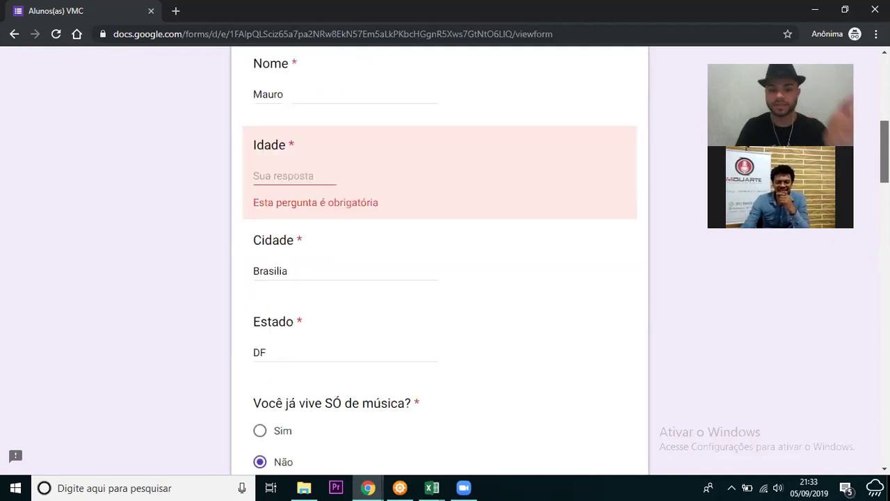
scroll(440, 257, "down", 2)
scroll(439, 258, "up", 2)
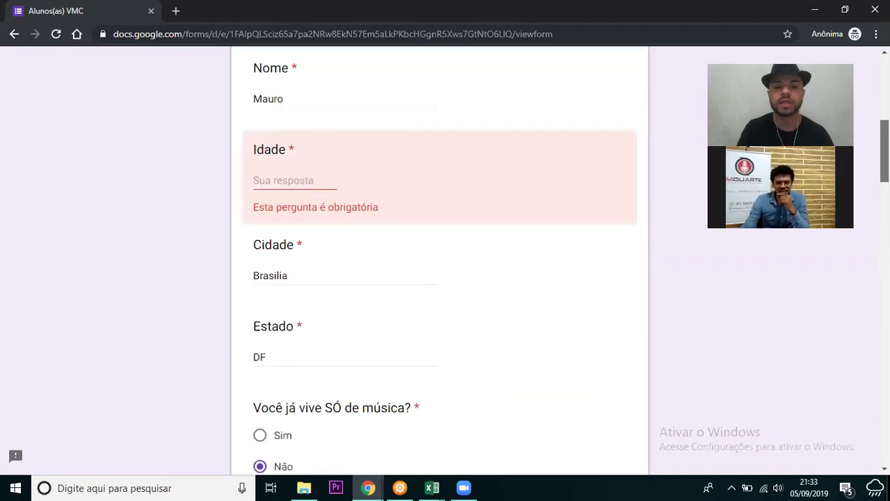
scroll(439, 257, "up", 2)
scroll(439, 257, "up", 1)
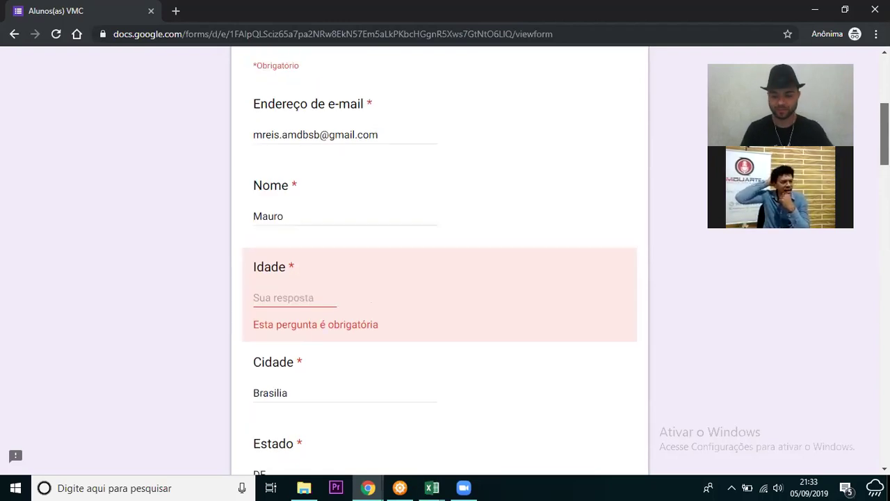
scroll(439, 257, "up", 1)
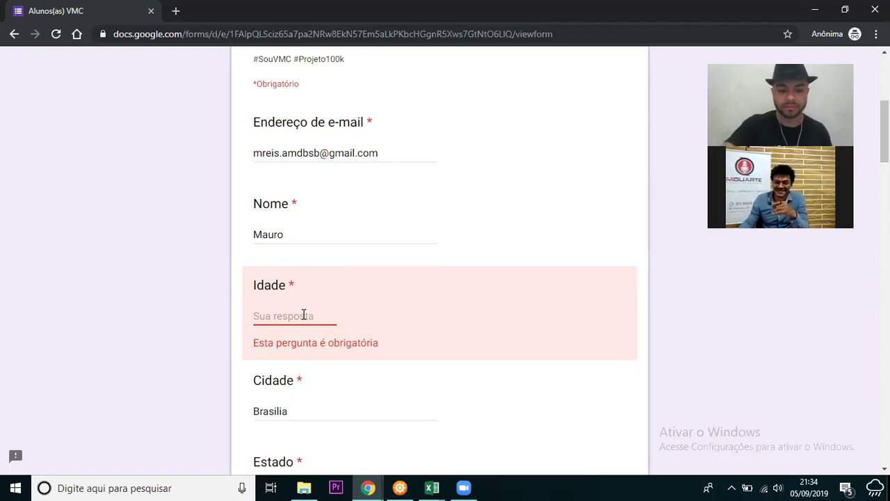
- Enter 40 for Idade and submit the Alunos(as) VMC form
type("40")
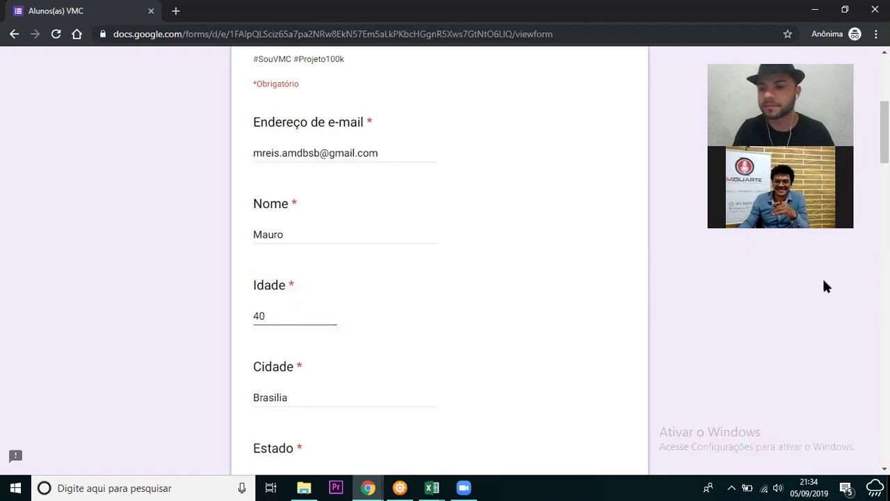
scroll(865, 465, "down", 15)
scroll(866, 466, "down", 10)
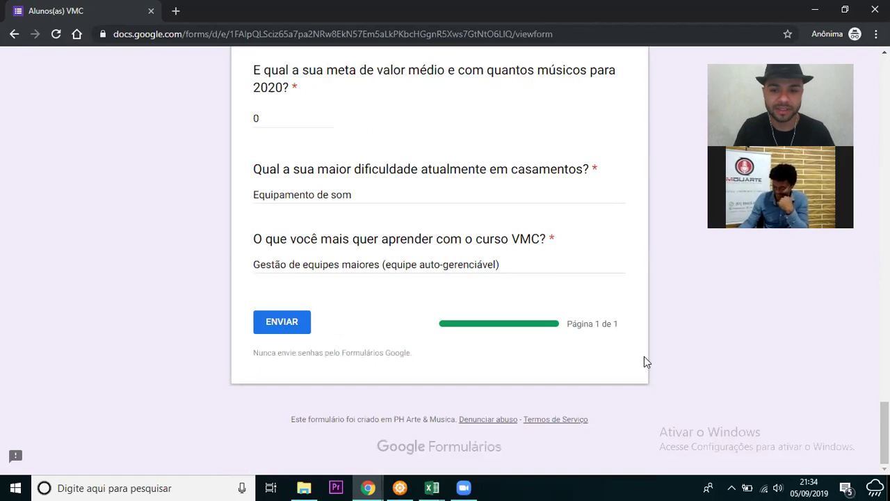
left_click(281, 322)
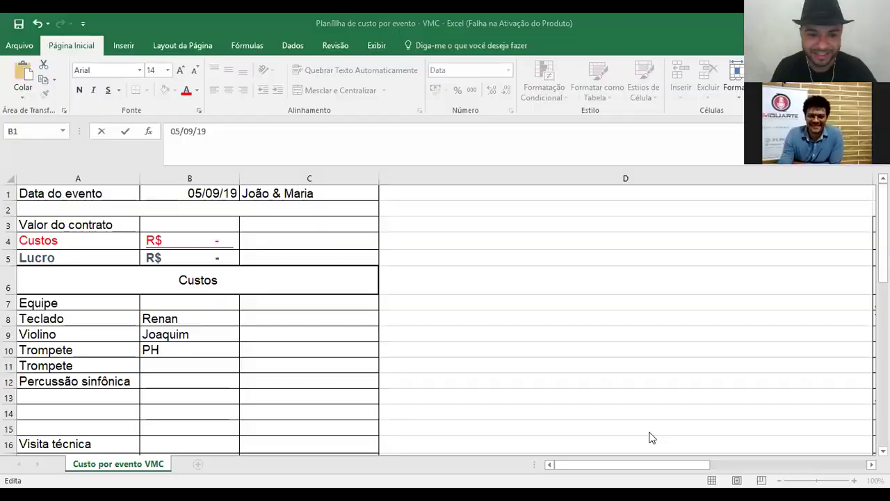
- Confirm the event date 05/09/2019 and the couple's names in the sheet header
key("F2")
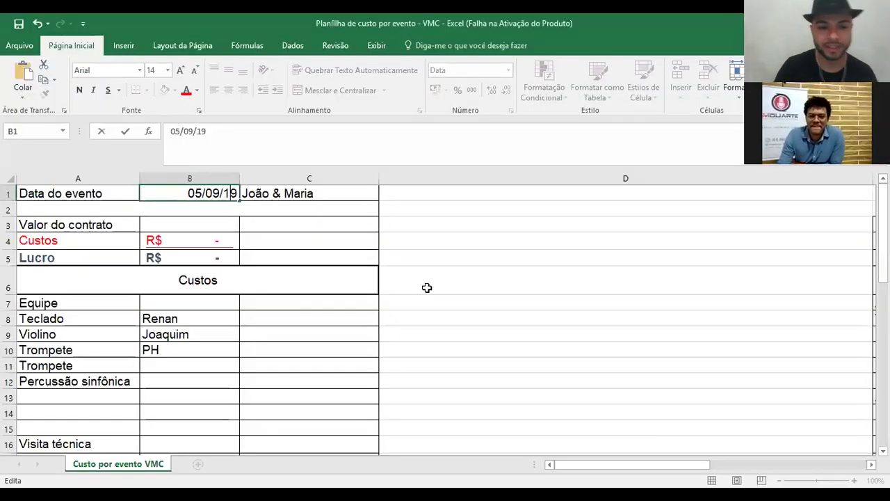
key("Escape")
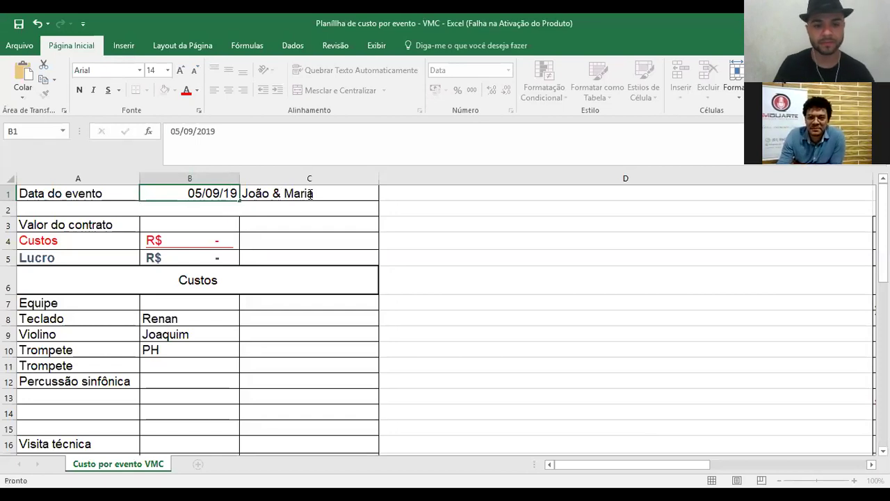
double_click(313, 194)
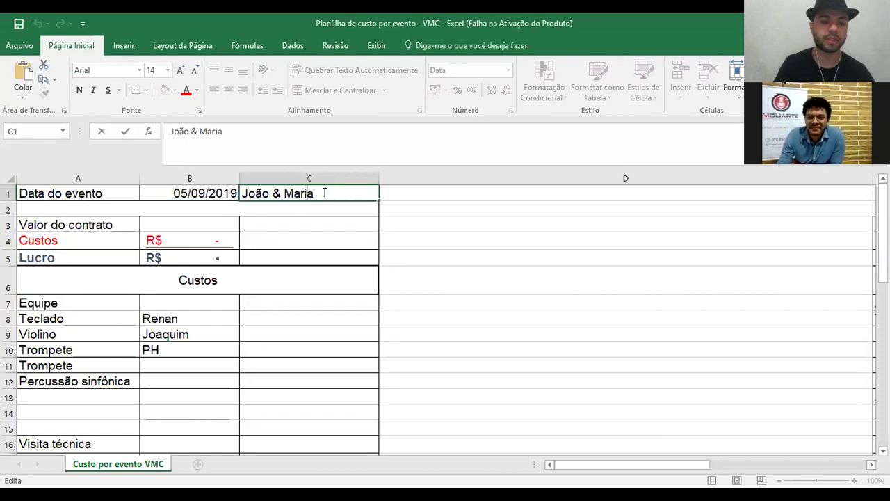
left_click(318, 239)
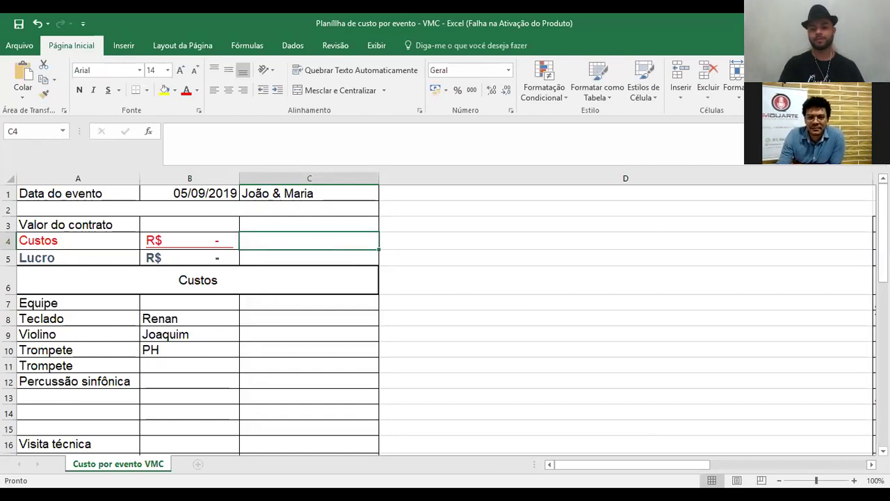
left_click_drag(882, 263, 882, 263)
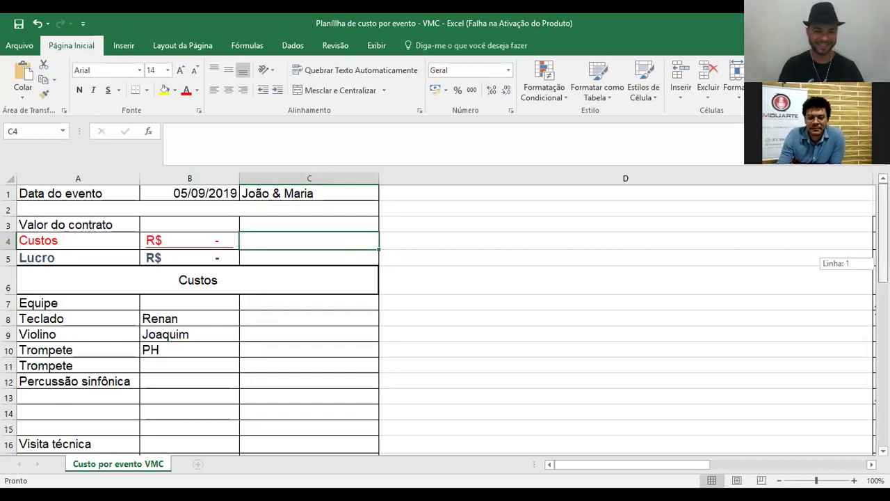
- Enter 1.700 as the contract value in B3
left_click(188, 227)
type("1.70")
type("0")
key("Return")
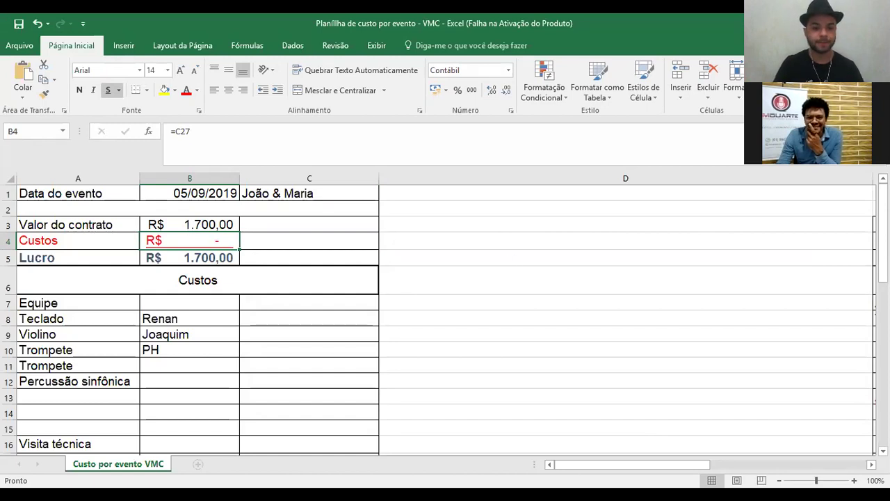
- Undo the mistaken fill and relabel A9–A12 as Violão, Violão, Percussão and Voz feminina
left_click_drag(882, 237, 183, 268)
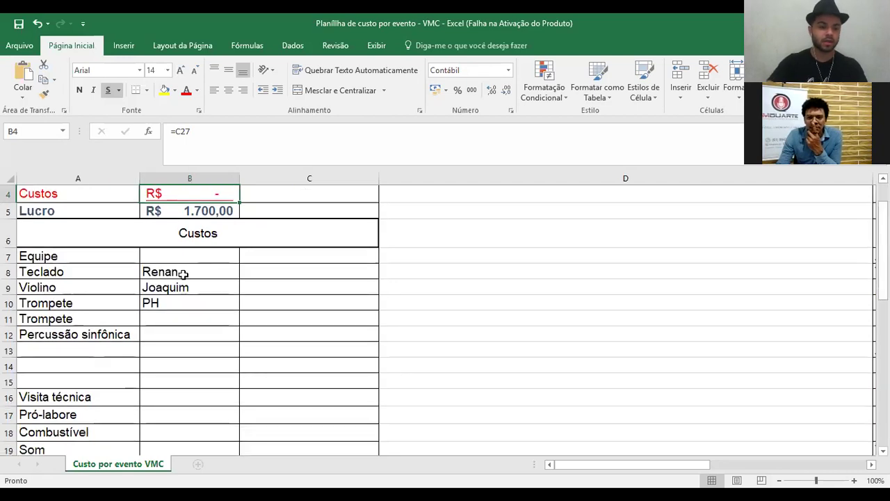
left_click(182, 273)
key("ctrl+z")
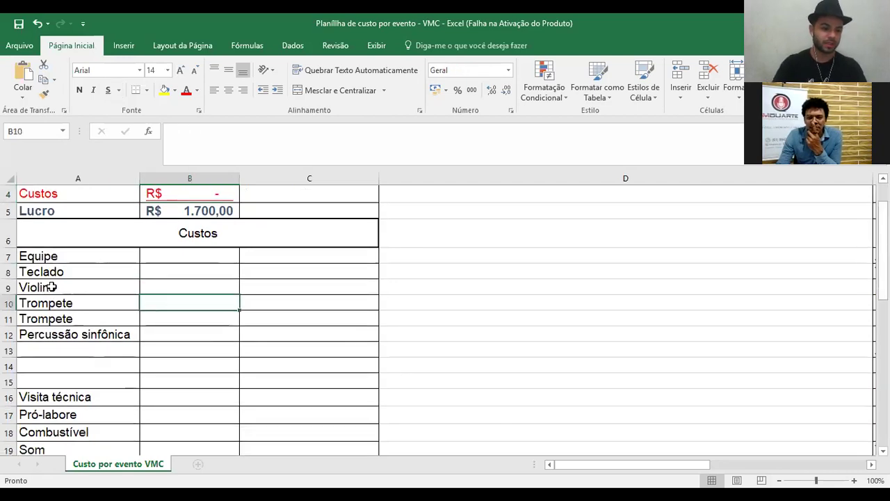
key("ctrl+z")
key("ctrl+z")
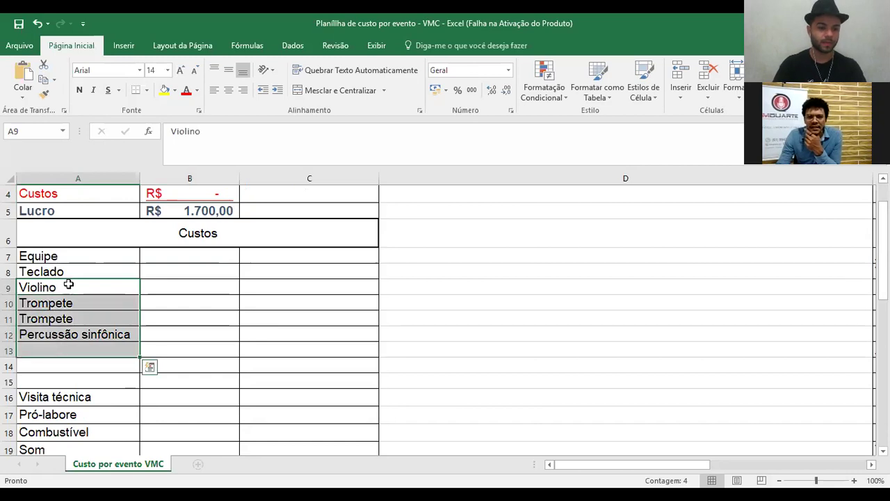
key("ctrl+z")
left_click(70, 285)
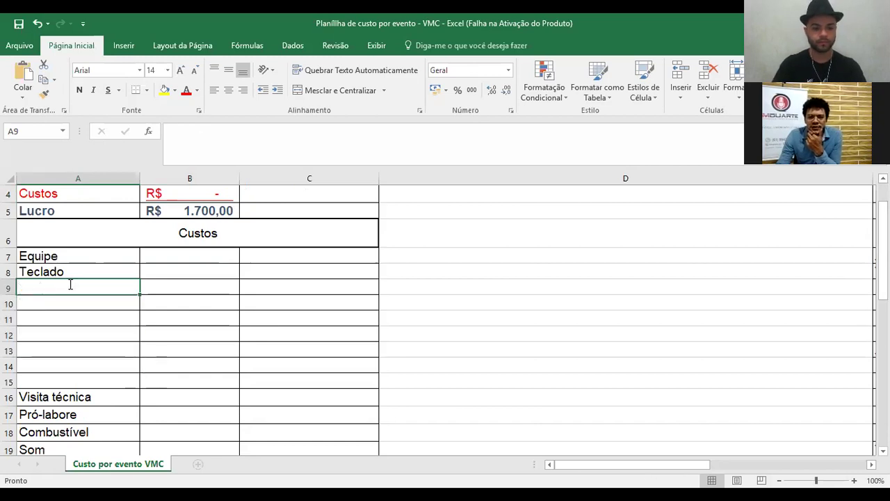
type("viol")
key("BackSpace")
key("BackSpace")
key("BackSpace")
key("BackSpace")
type("V")
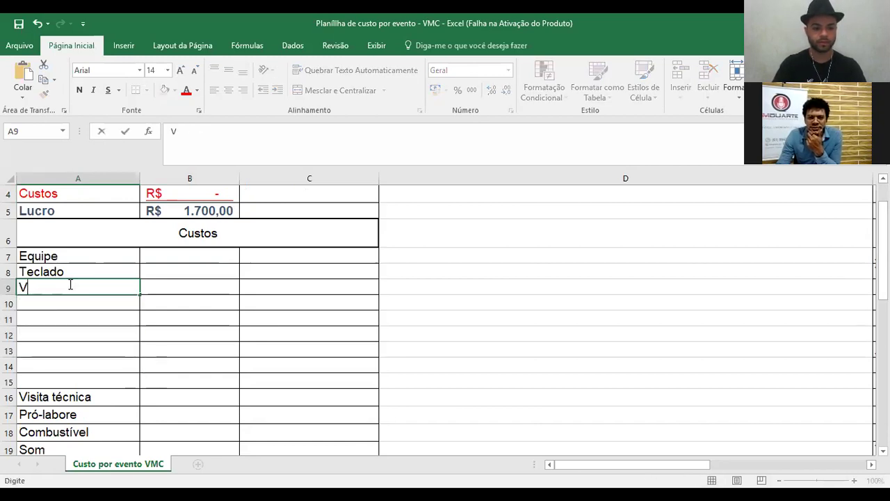
type("iolão")
key("Return")
type("Violão")
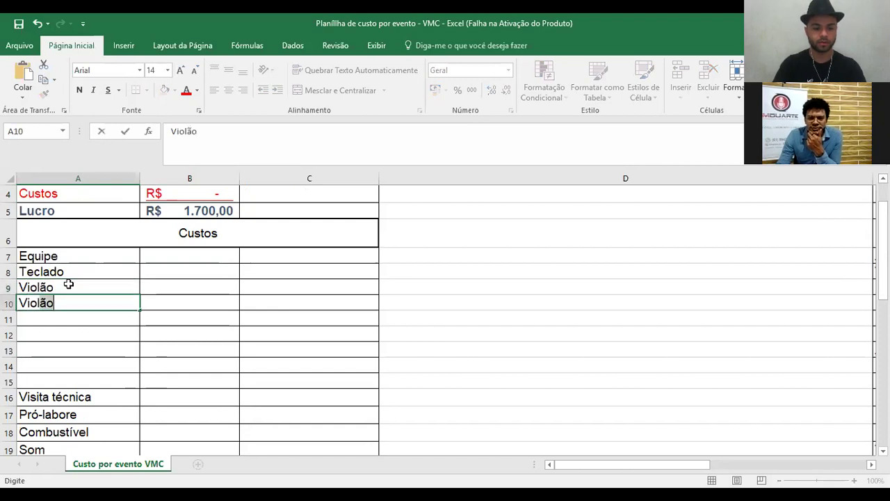
key("Return")
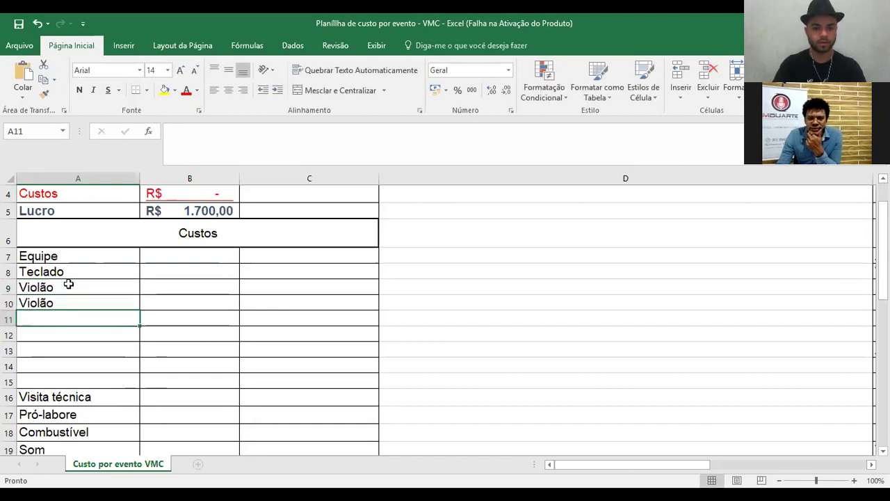
type("P")
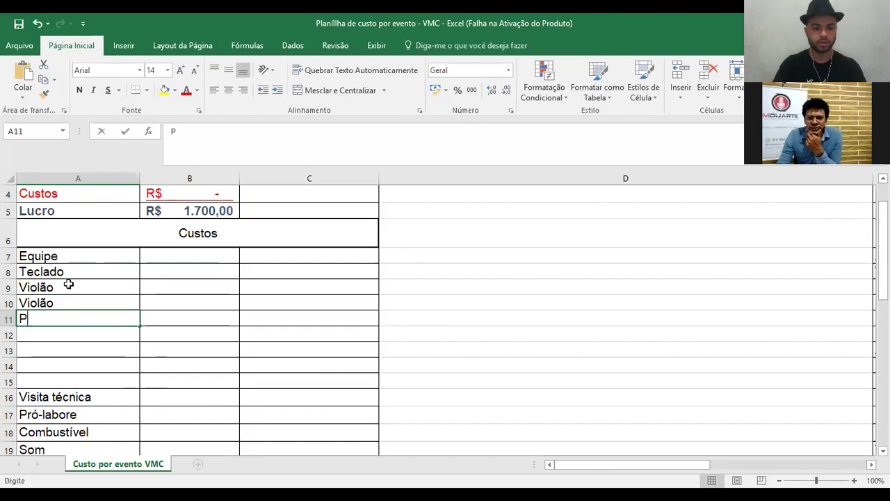
type("ercussão")
key("Return")
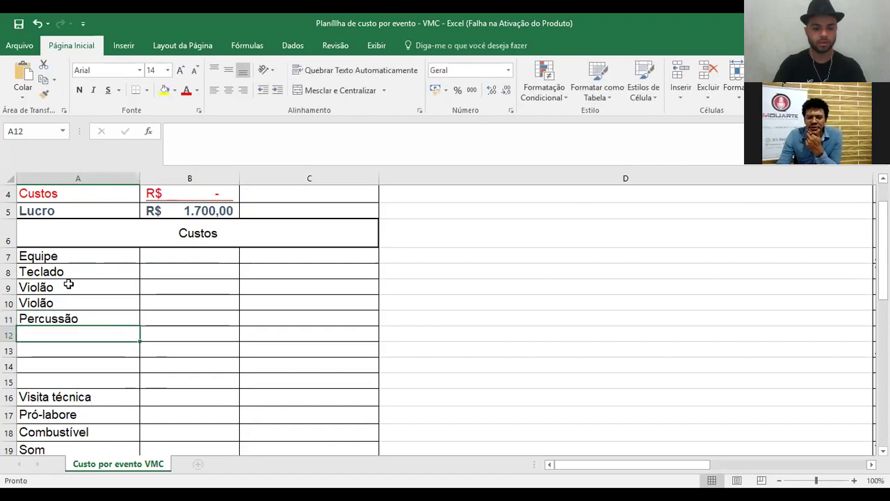
type("Voz feminina")
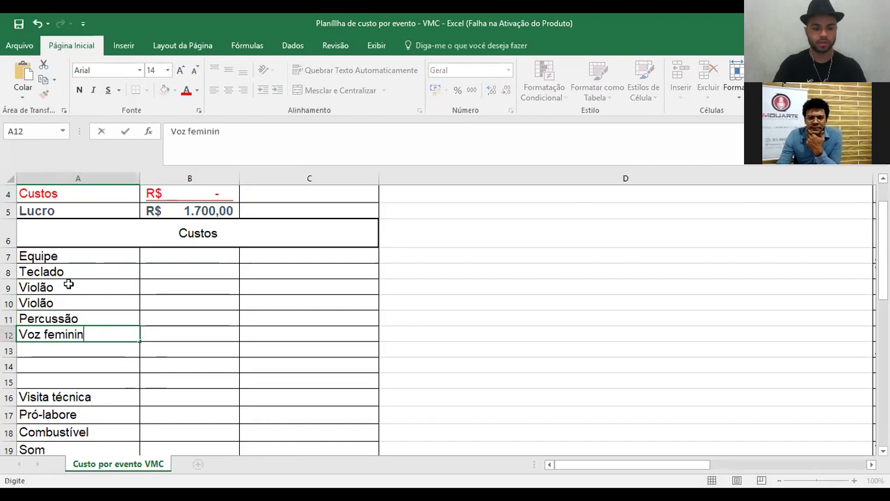
key("Return")
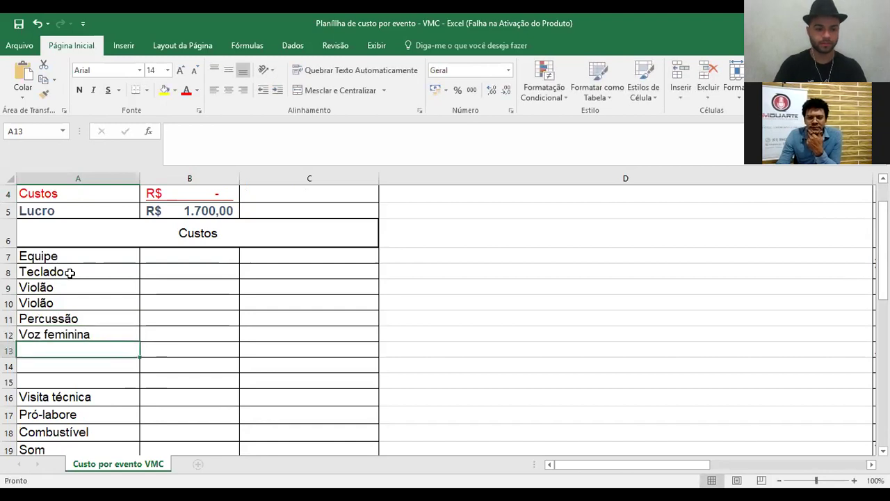
- Copy Voz feminina into A13 and A14, then shorten both labels to Voz
left_click_drag(66, 272, 66, 289)
left_click_drag(63, 326, 62, 334)
left_click(308, 297)
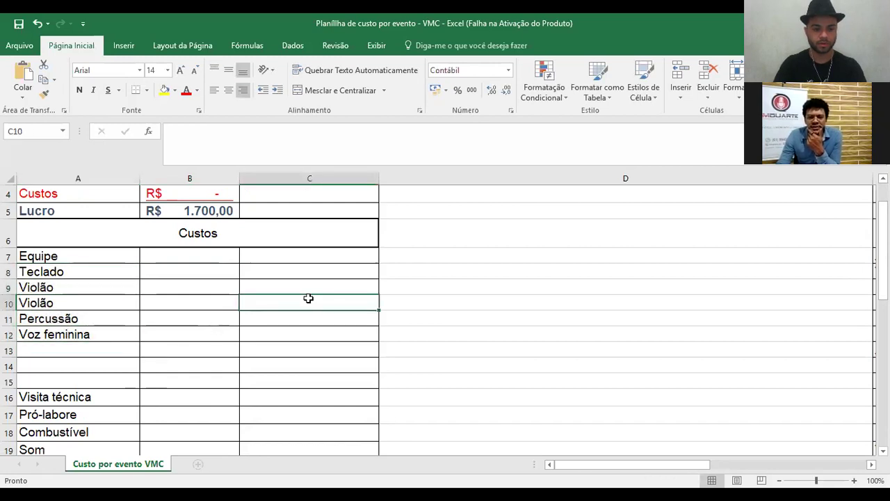
left_click(117, 272)
double_click(106, 272)
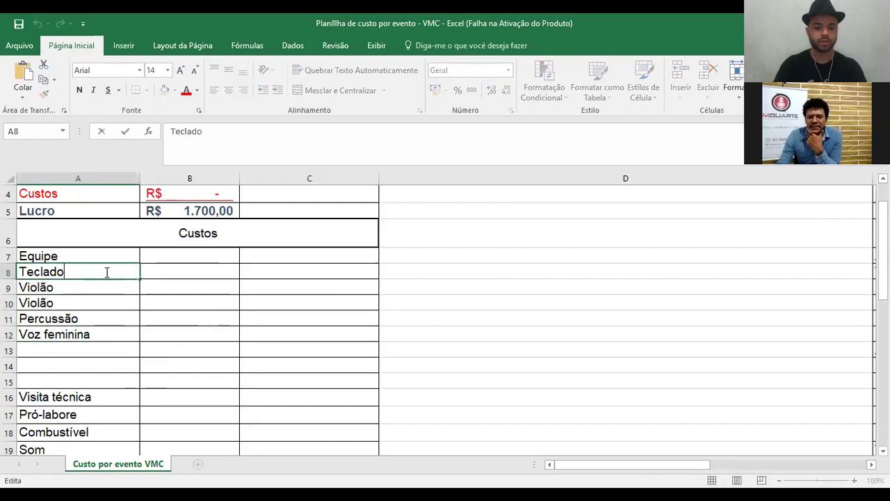
left_click(62, 345)
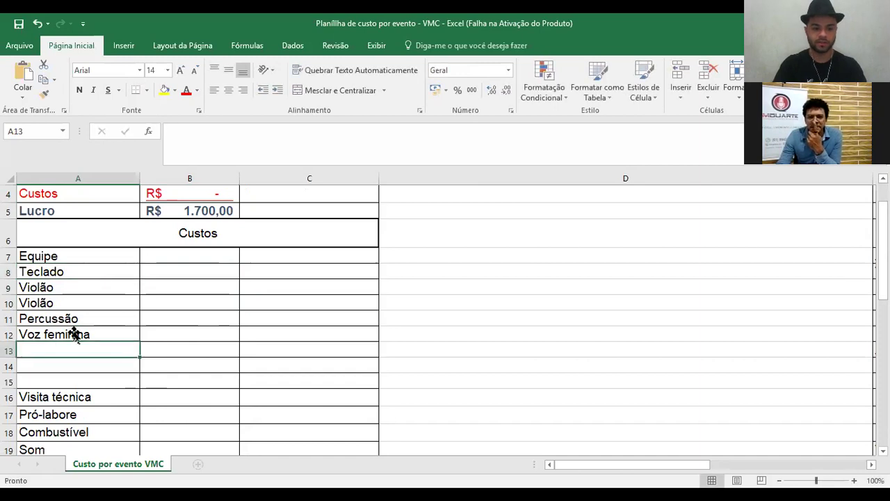
left_click(138, 340)
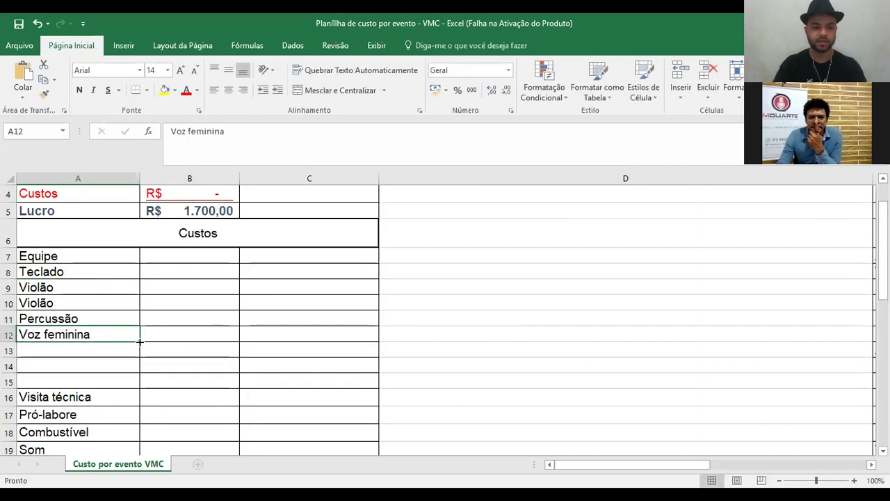
left_click_drag(133, 371, 124, 364)
left_click(105, 351)
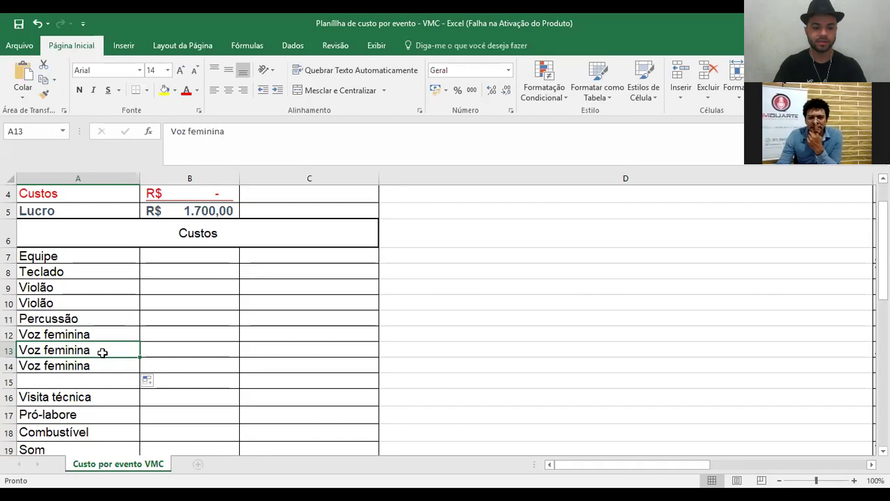
double_click(105, 352)
double_click(104, 351)
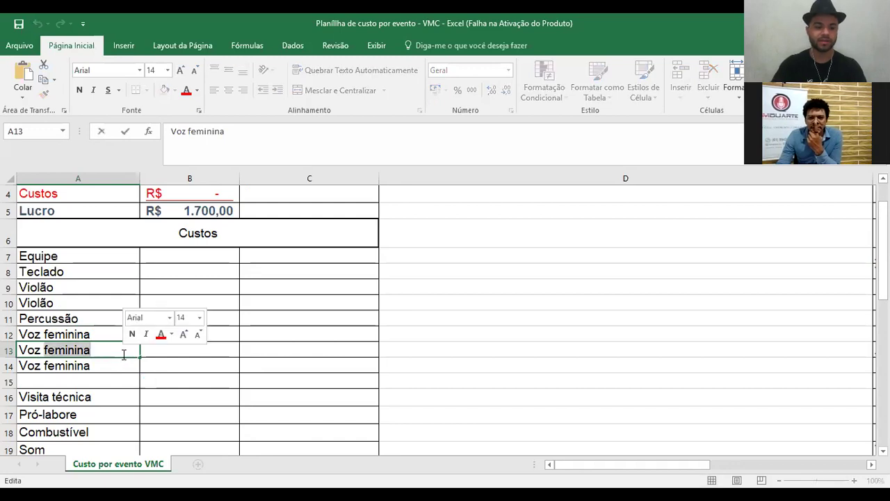
key("BackSpace")
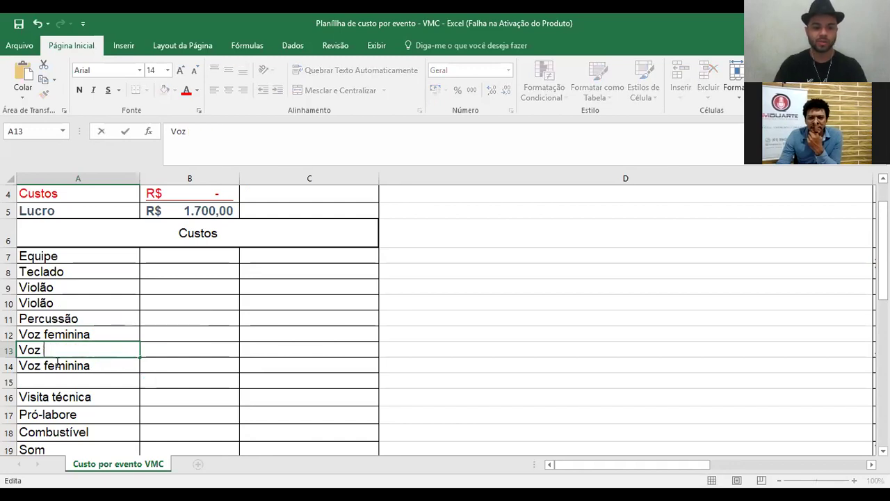
left_click(44, 367)
double_click(125, 365)
double_click(125, 365)
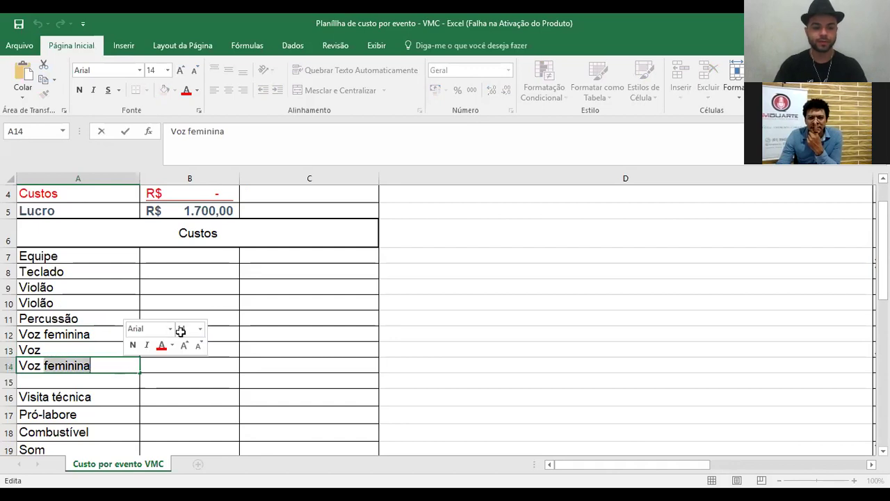
key("BackSpace")
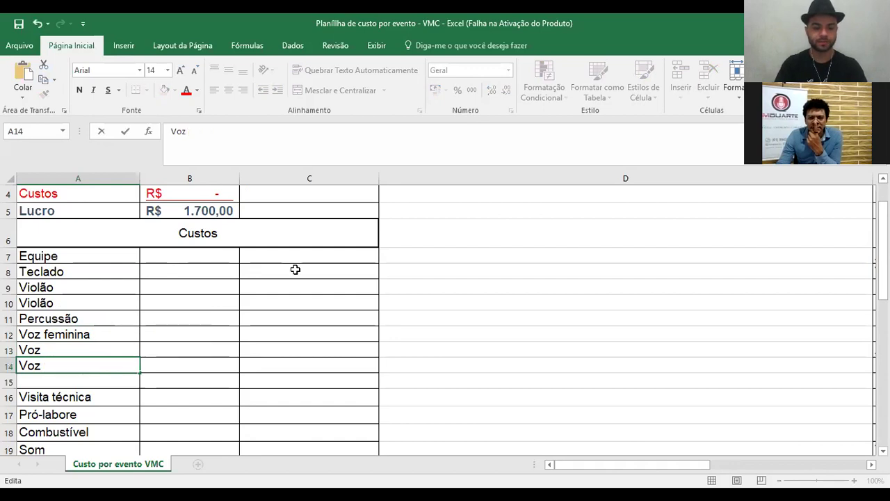
left_click(295, 269)
- Enter a 200 cost for Teclado in C8 and fill it down through C14
type("2")
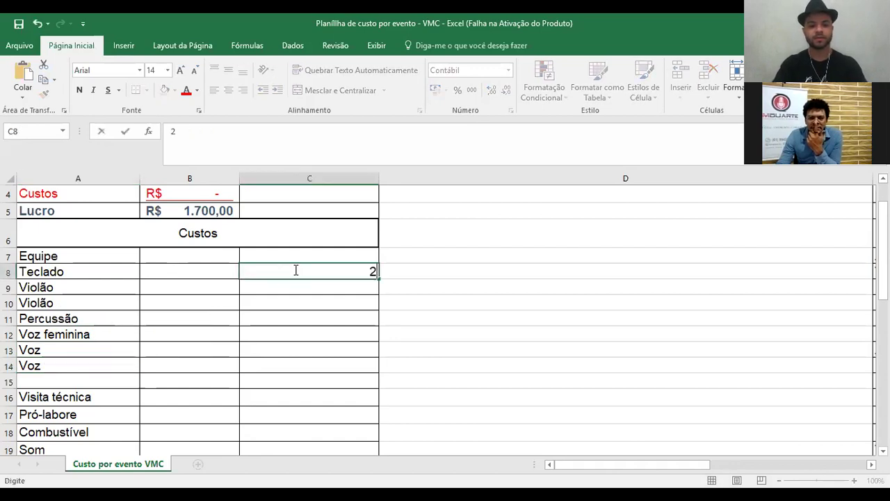
type("00")
key("Return")
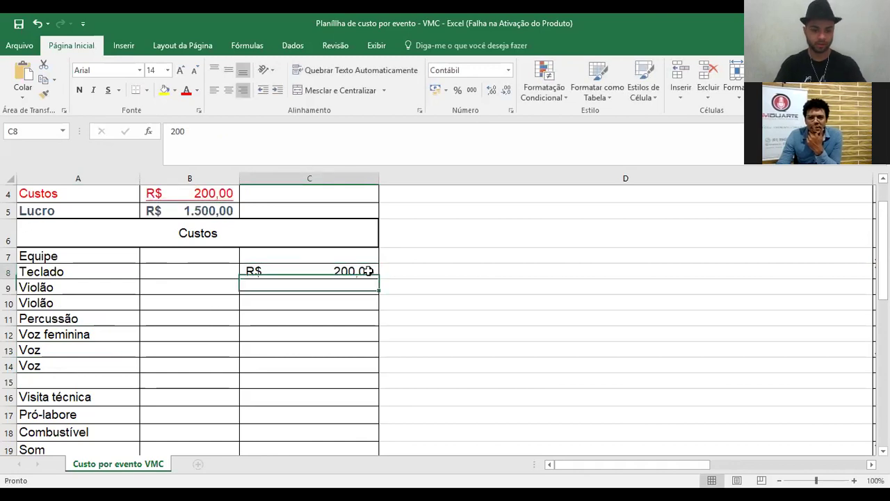
key("Up")
left_click_drag(376, 277, 376, 278)
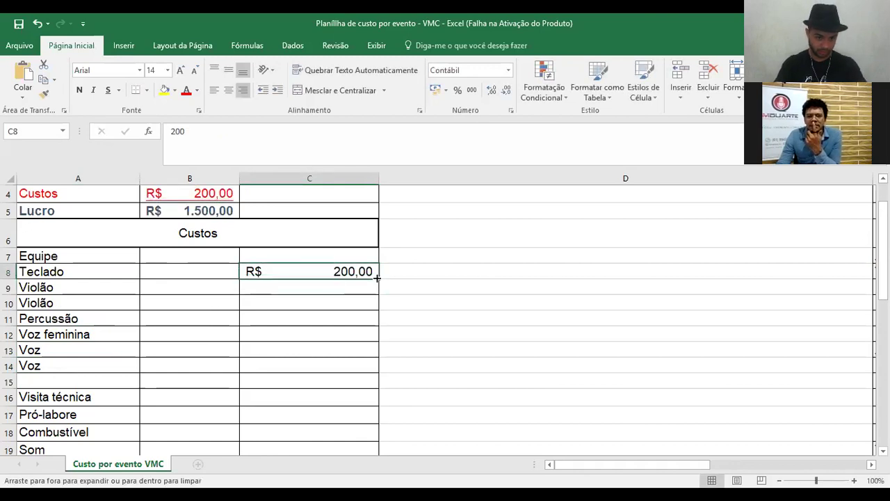
double_click(377, 278)
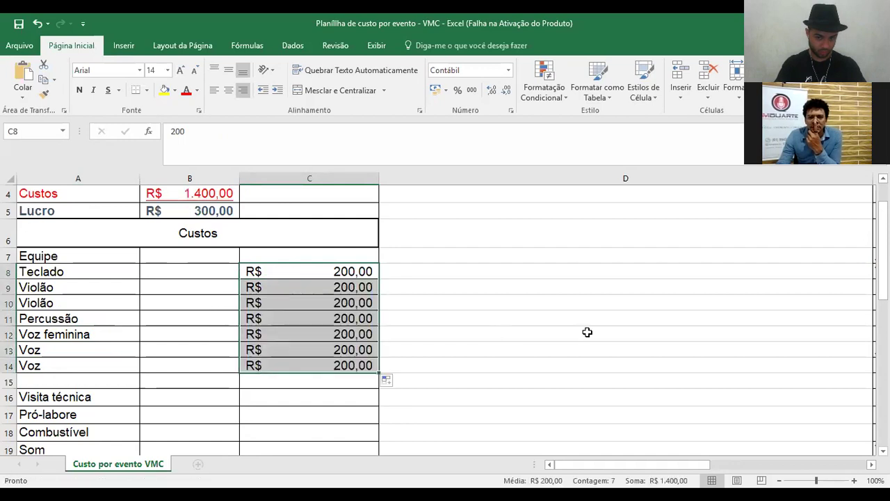
scroll(348, 294, "down", 2)
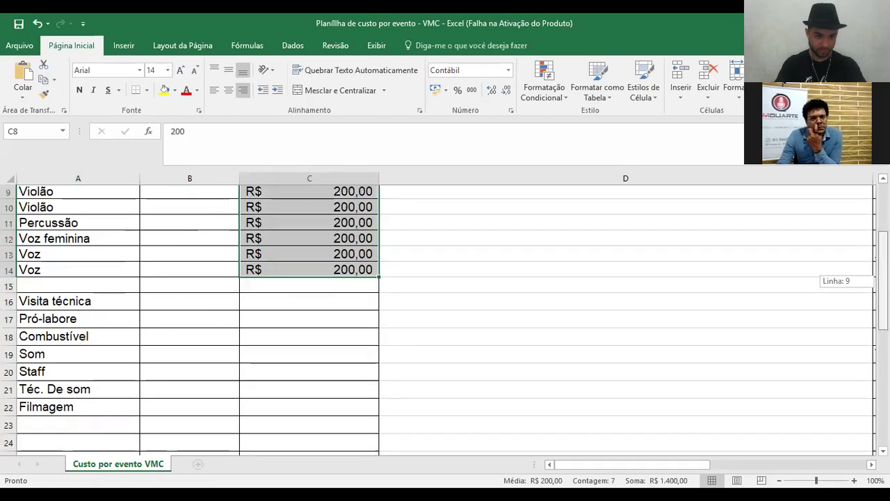
- Set the Visita técnica cost in C16 to 50, correcting the initial 20
scroll(332, 289, "down", 1)
left_click(332, 289)
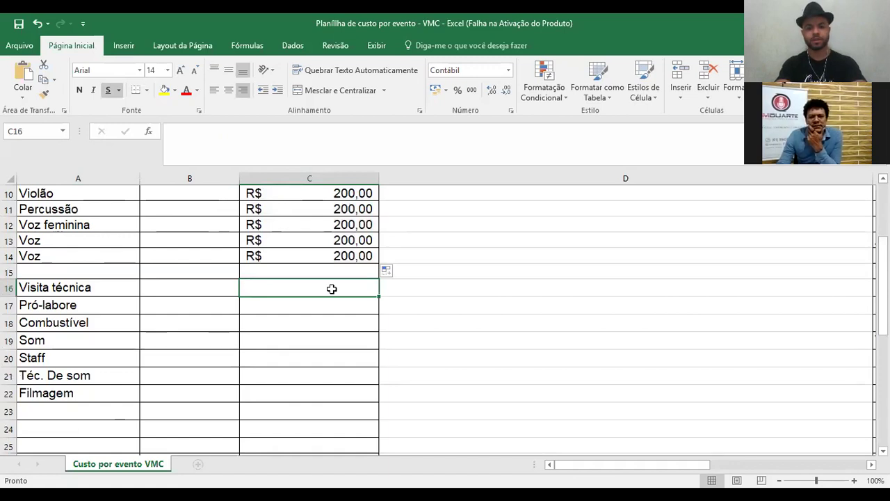
type("20")
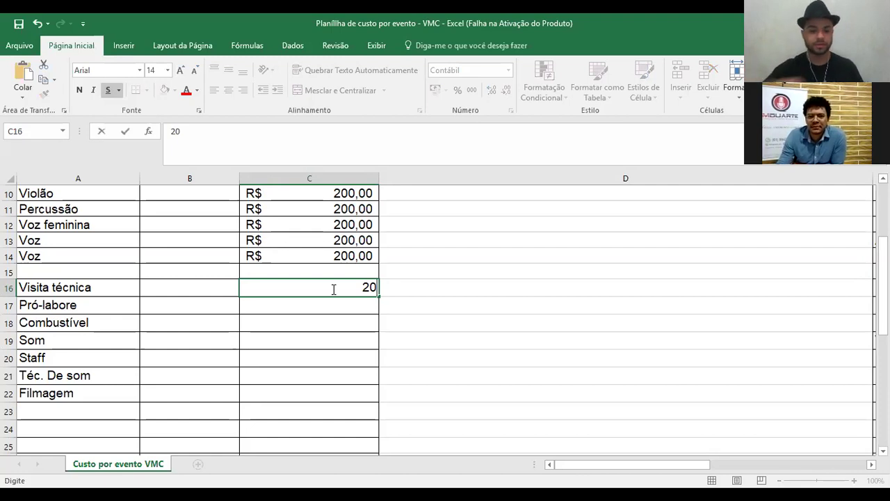
key("Return")
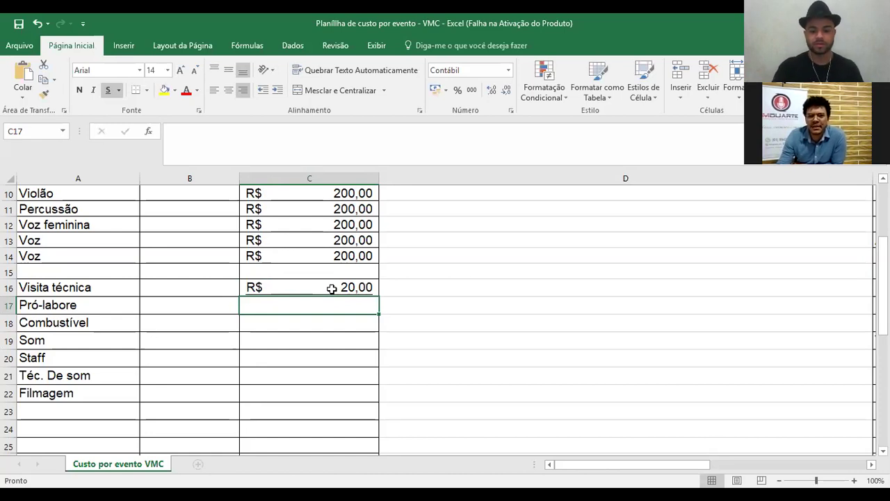
double_click(332, 289)
key("BackSpace")
key("BackSpace")
type("50")
key("Return")
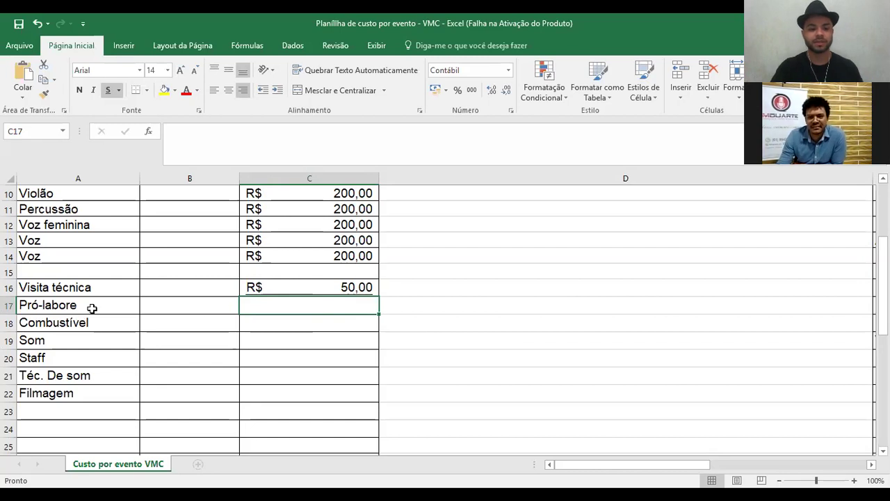
- Enter 300 as the Pró-labore cost in C17
key("Left")
key("Left")
key("Right")
key("Right")
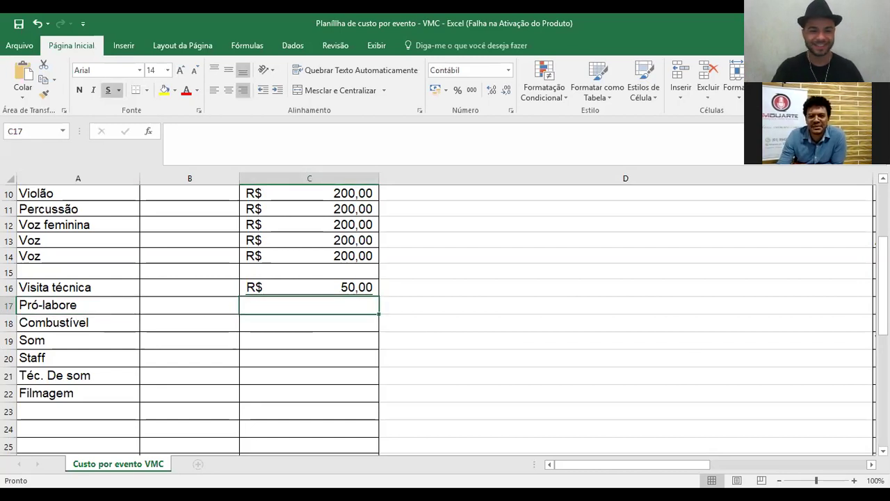
left_click(344, 338)
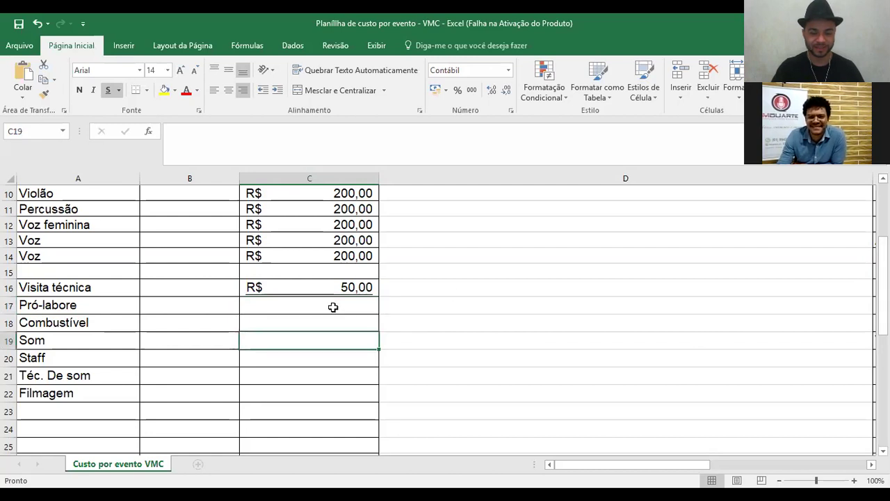
left_click(333, 307)
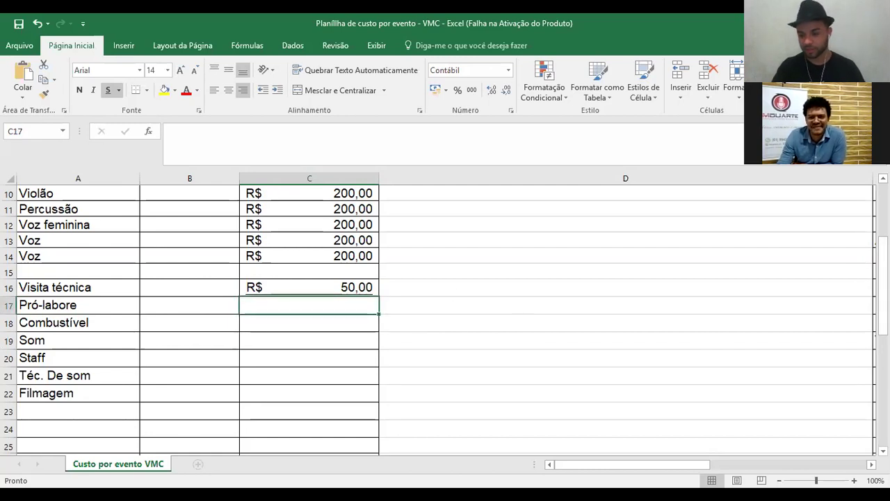
left_click(294, 317)
left_click(297, 310)
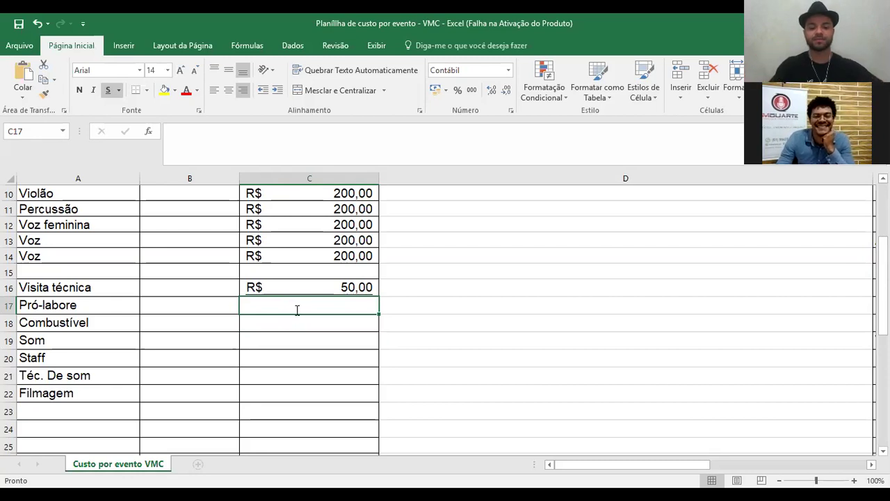
type("300")
key("Return")
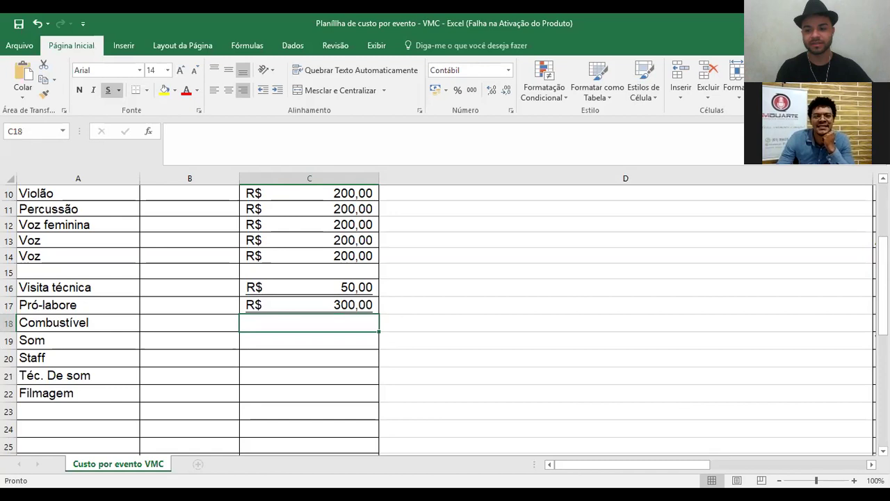
scroll(445, 312, "up", 3)
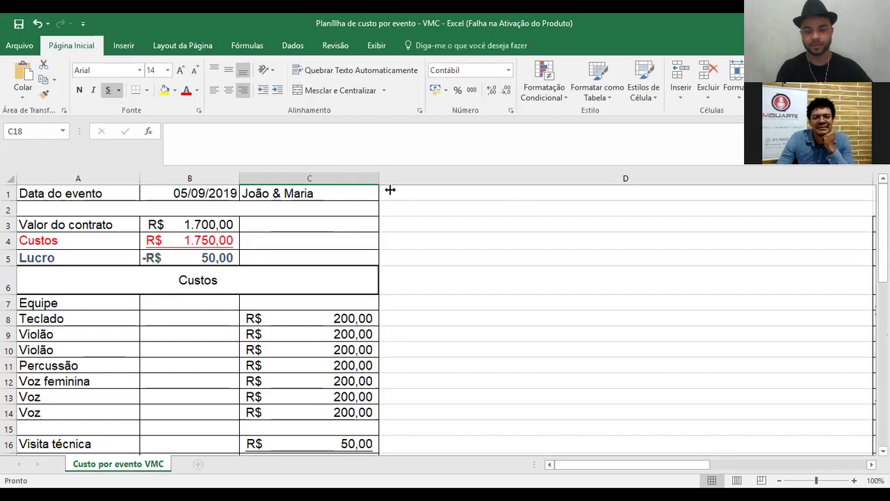
left_click_drag(390, 189, 388, 189)
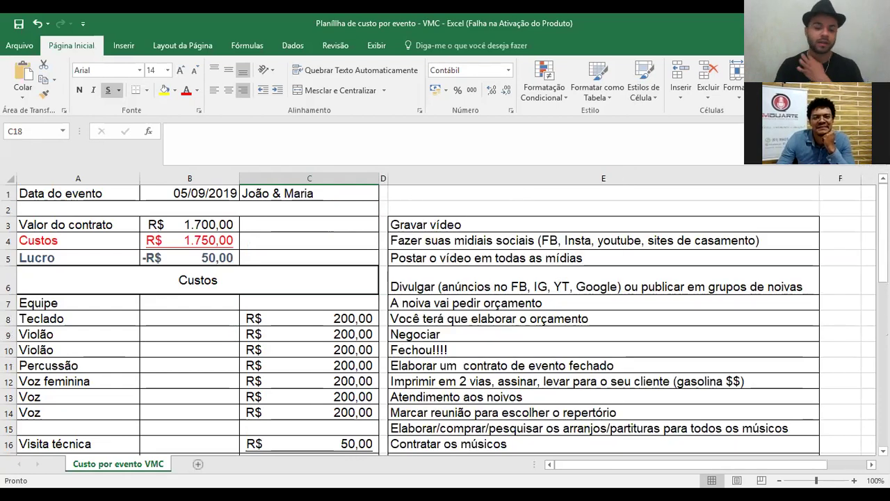
left_click(501, 228)
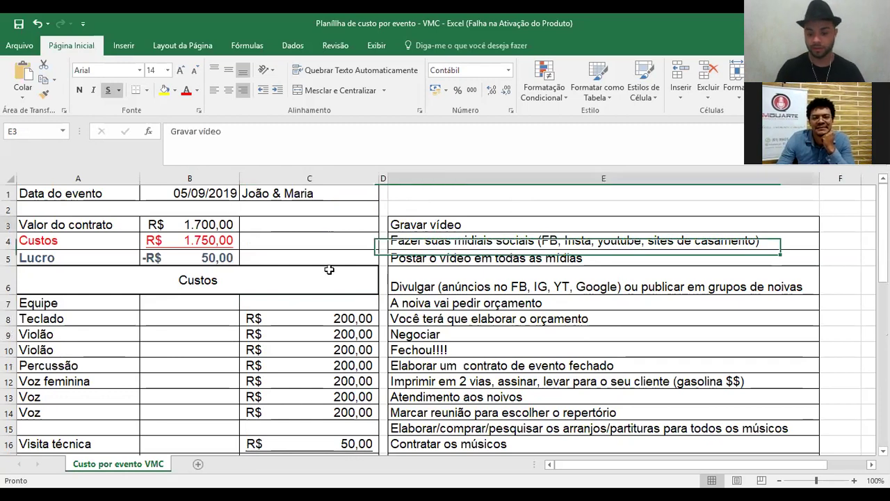
key("Down")
key("Down")
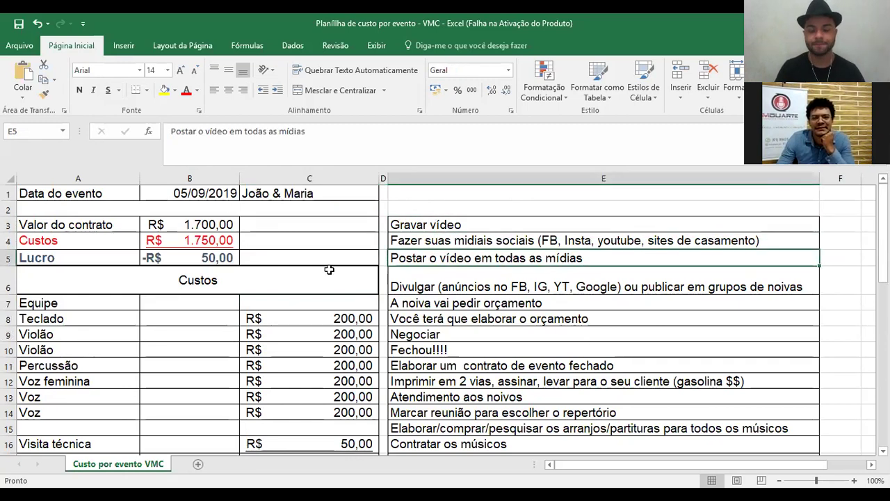
key("Down")
key("Down")
key("Down")
key("Up")
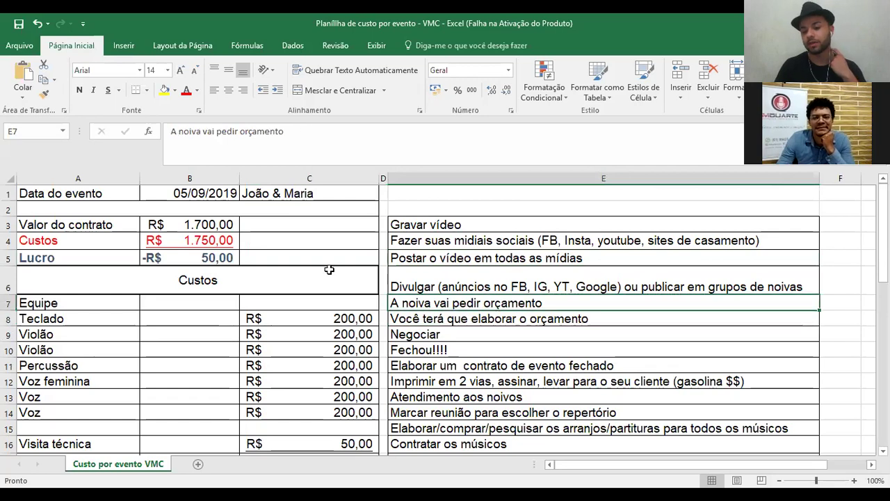
key("Down")
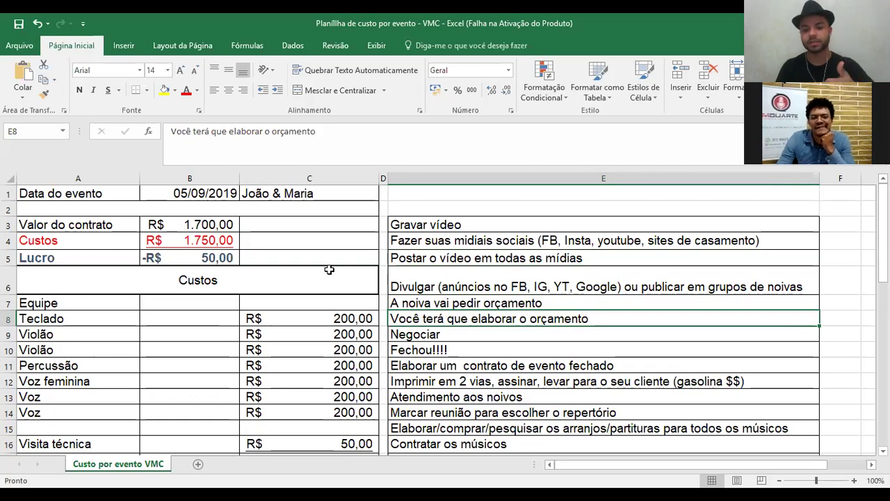
key("Down")
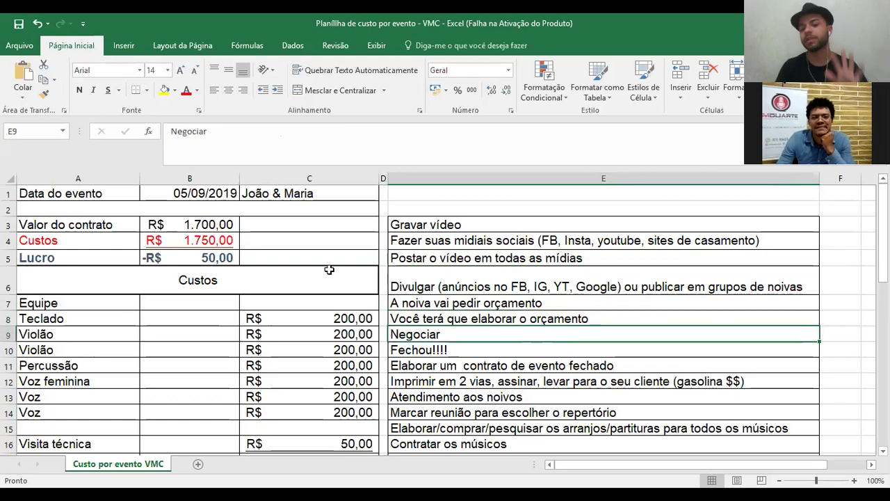
key("Down")
key("Down")
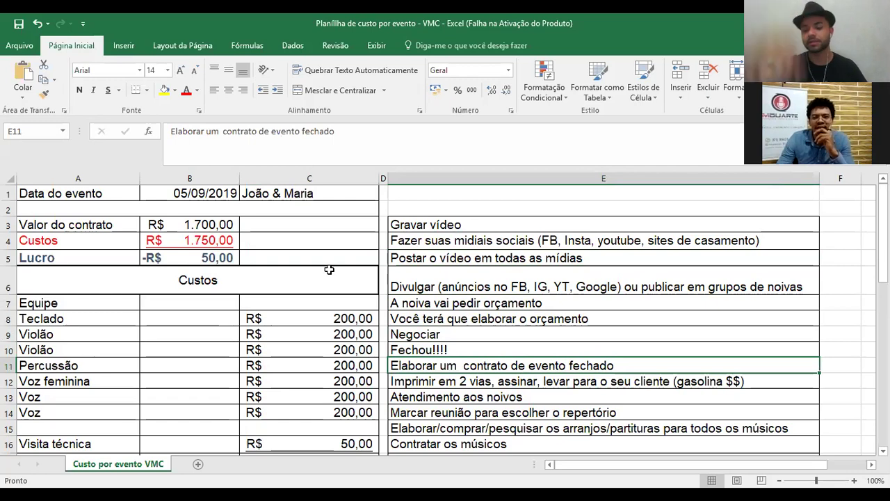
key("Down")
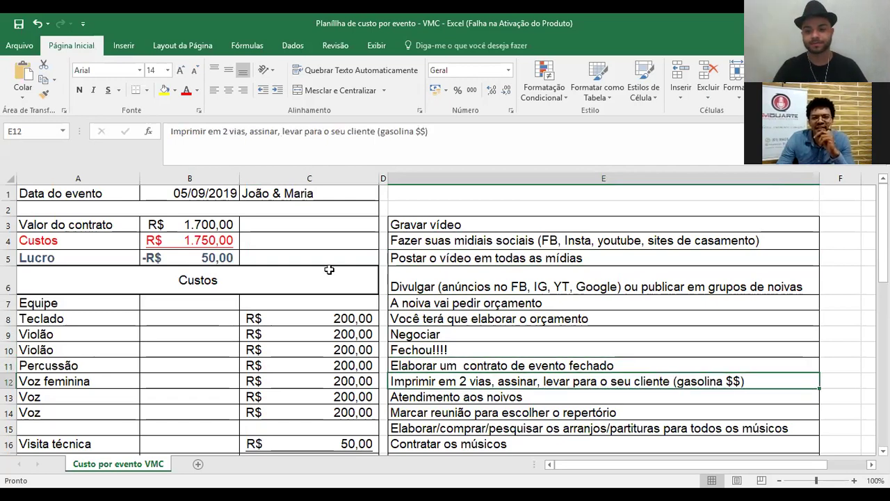
key("Down")
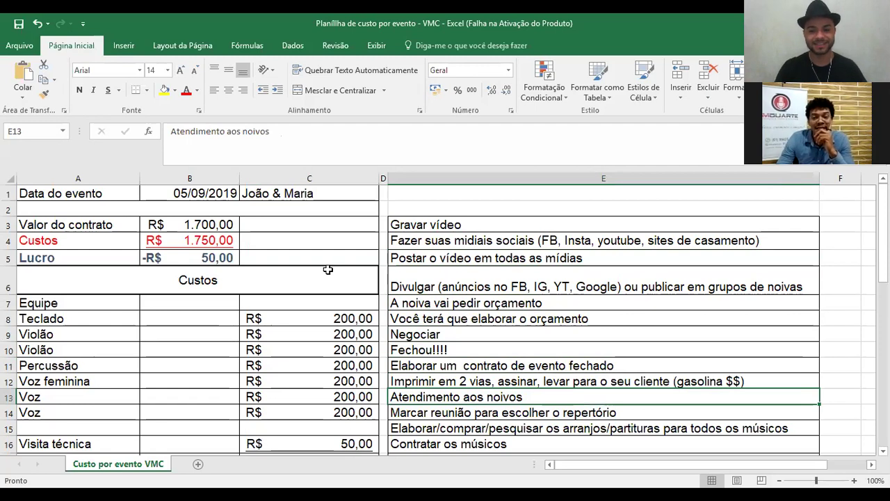
scroll(420, 238, "down", 2)
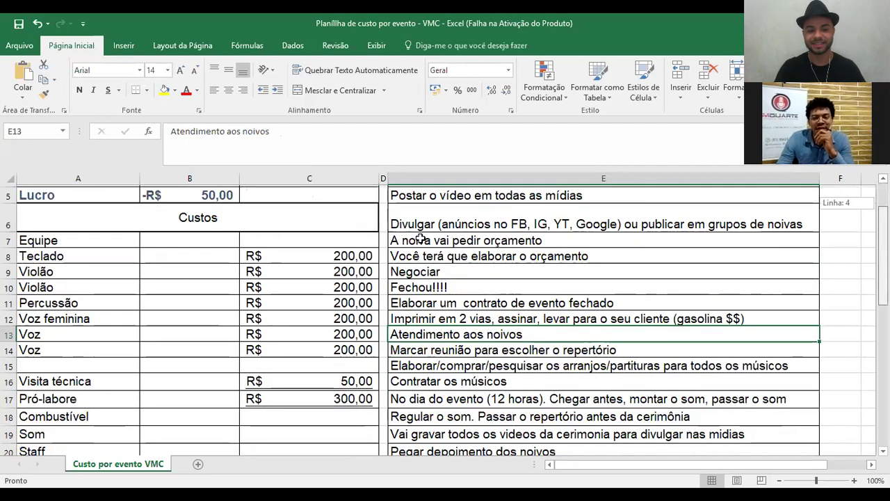
- Add an 'Assinar contrato' cost of 50 in row 15
left_click(65, 367)
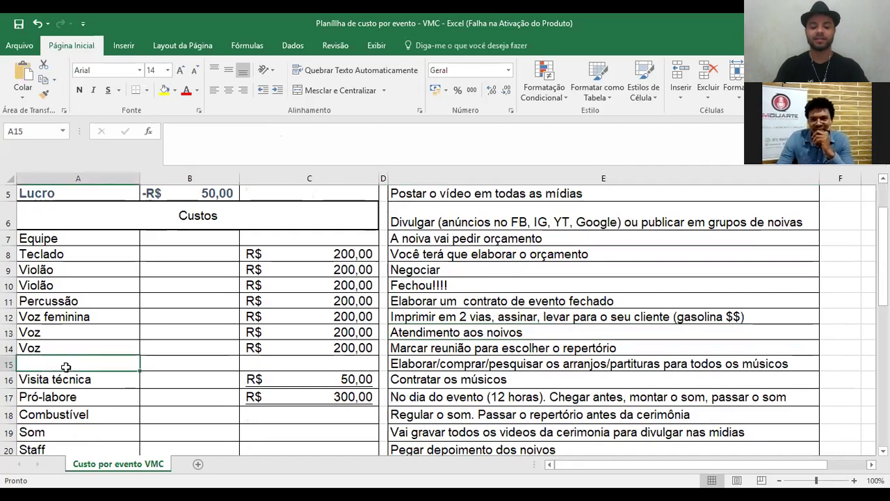
type("Assinar contrato")
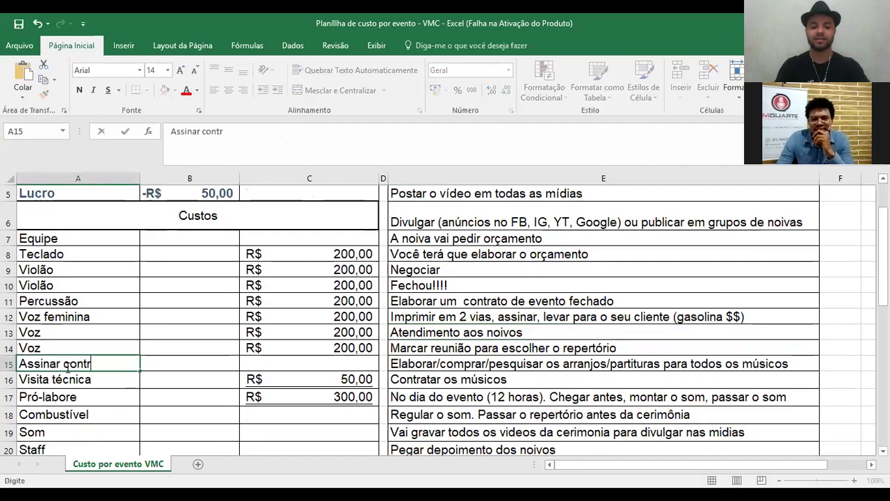
left_click(328, 362)
type("50")
key("Return")
left_click(480, 316)
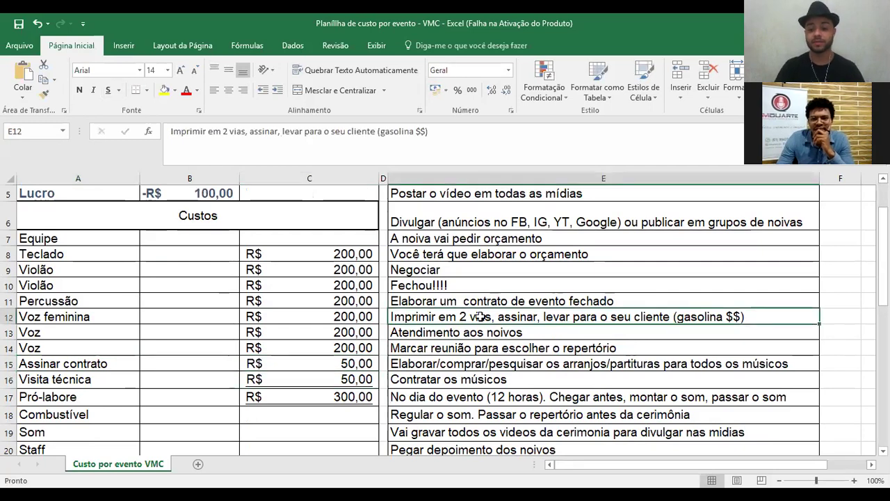
key("Down")
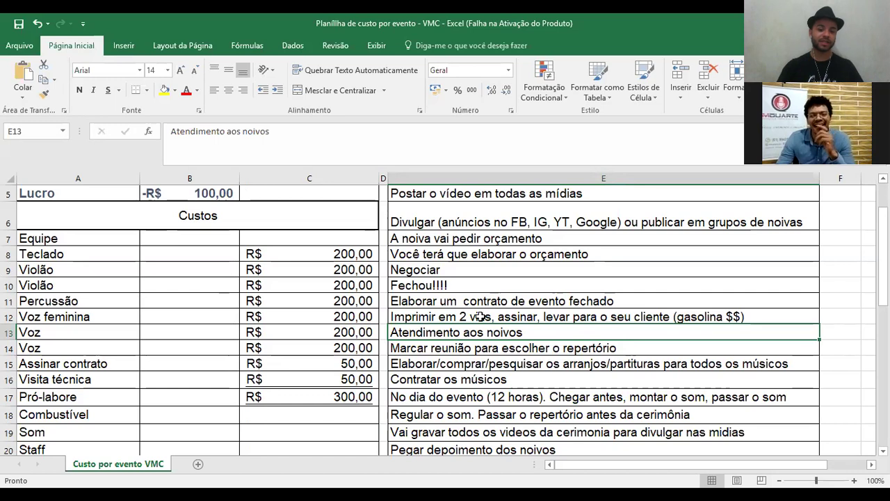
key("Down")
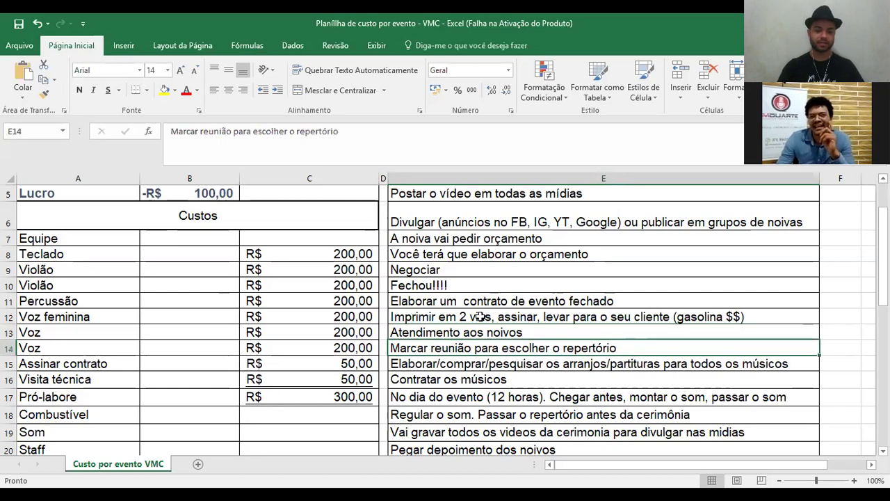
key("Down")
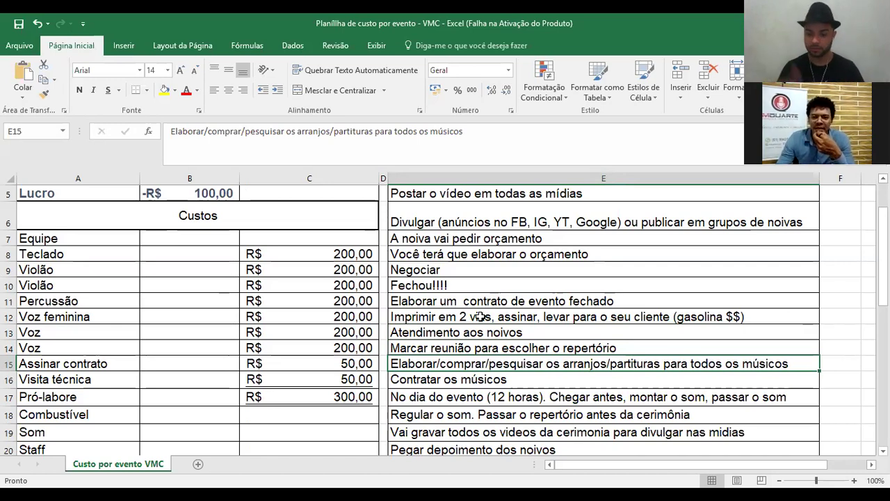
key("Down")
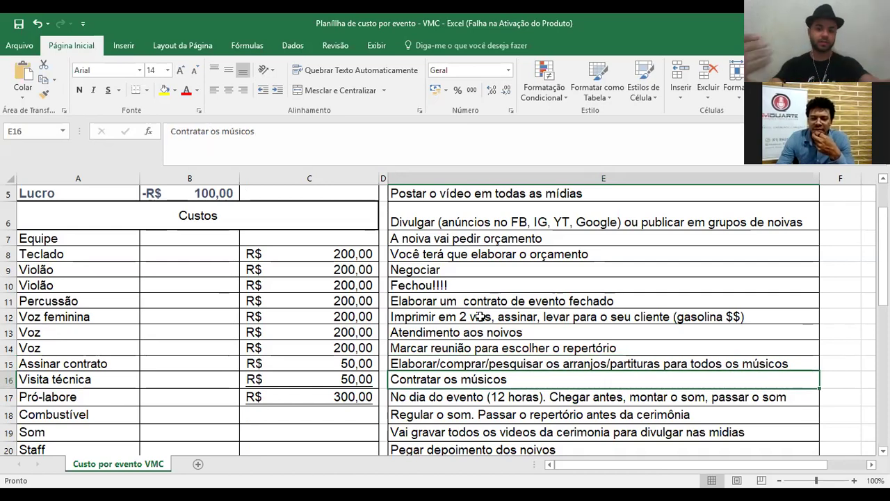
key("Down")
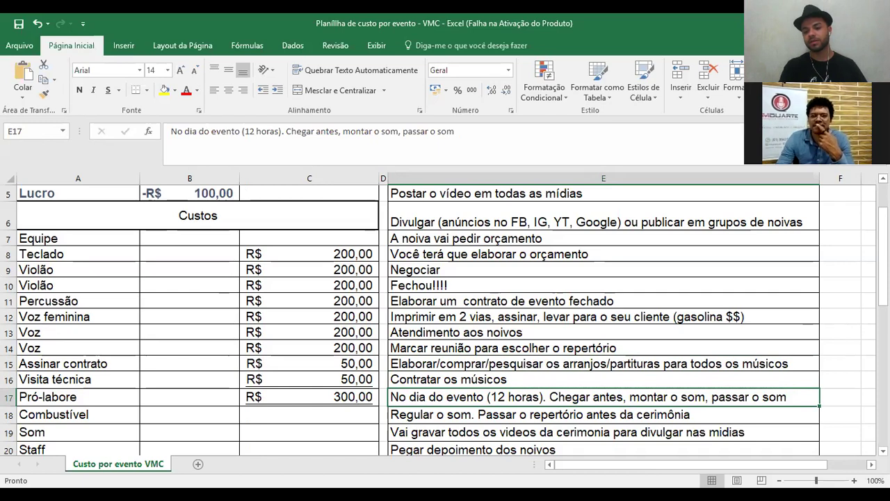
scroll(574, 393, "down", 1)
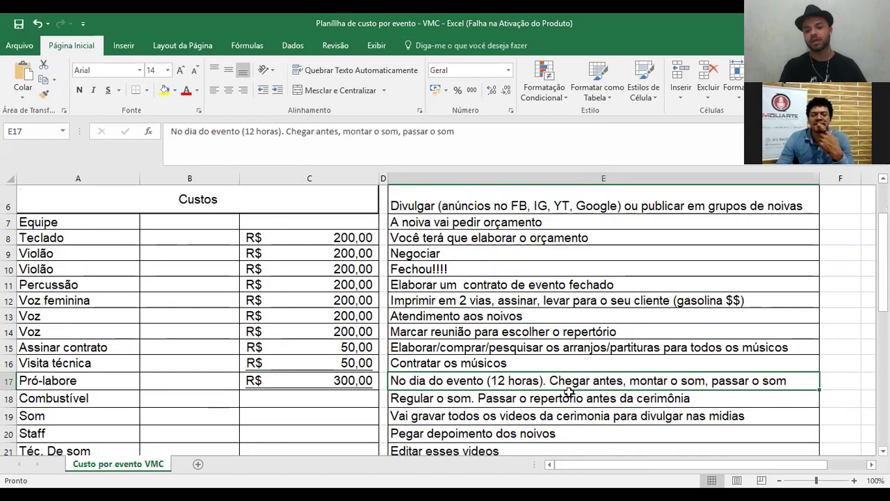
left_click(566, 401)
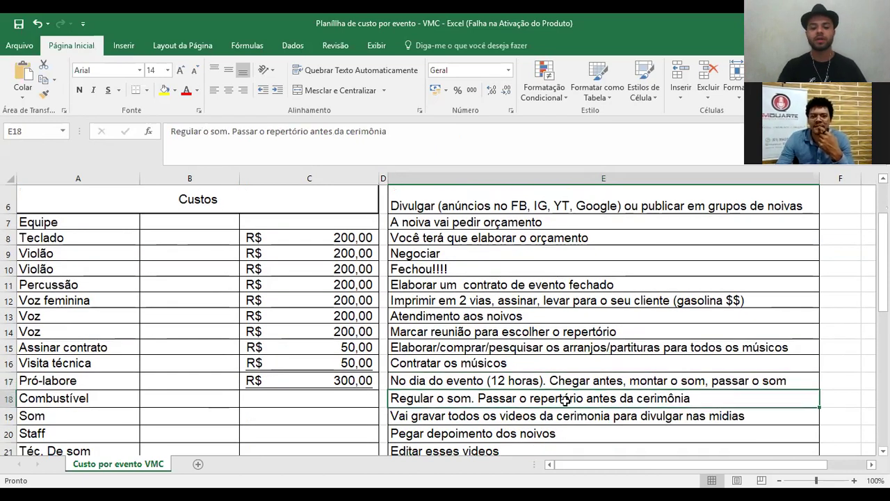
key("Down")
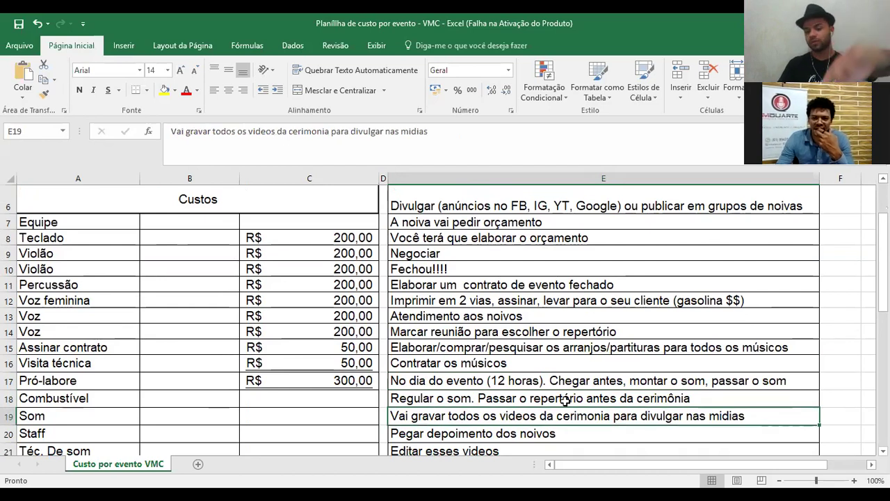
key("Down")
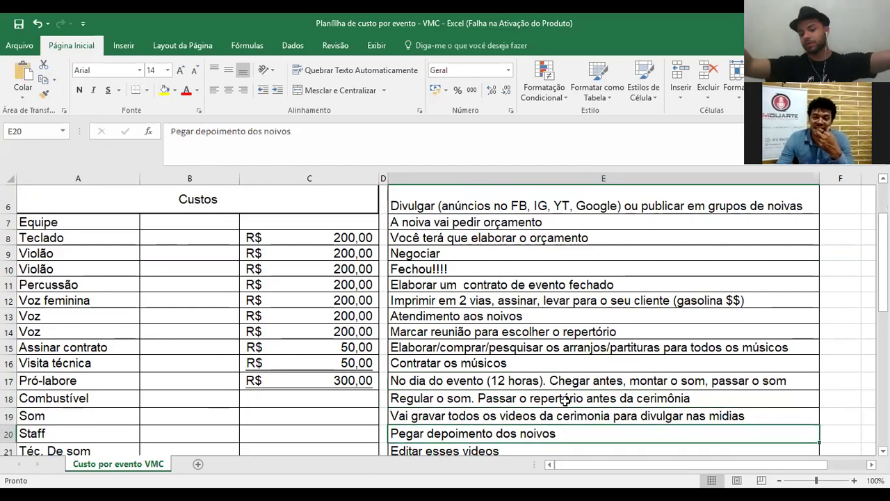
key("Down")
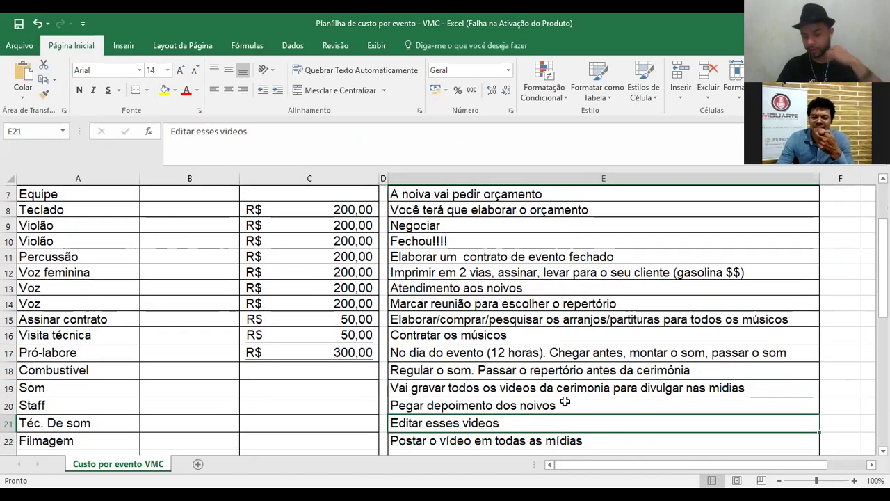
key("Down")
key("Down")
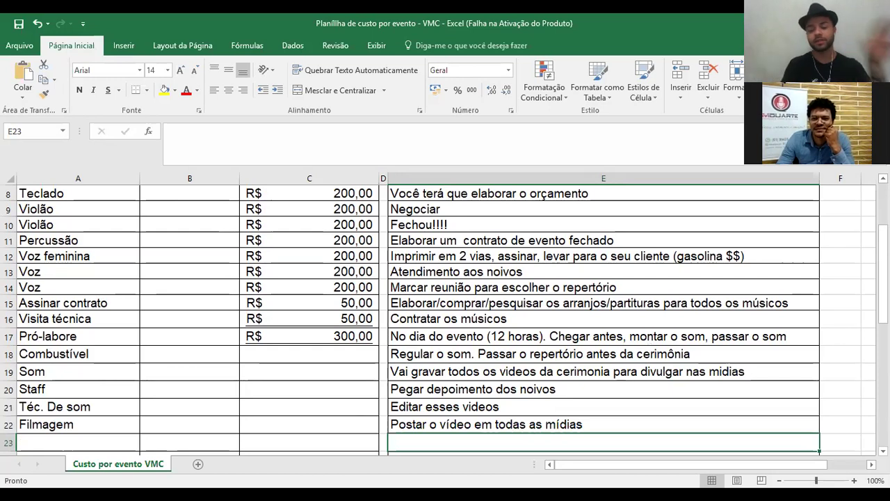
left_click_drag(883, 285, 882, 288)
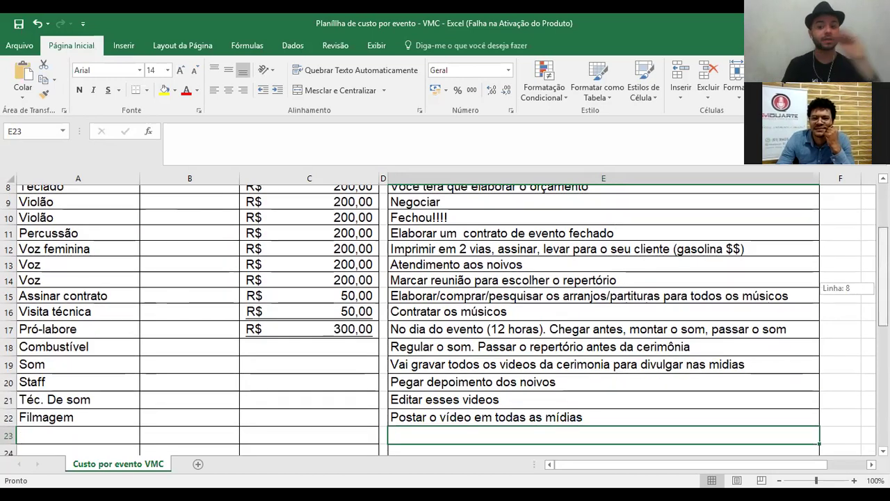
left_click_drag(882, 288, 322, 341)
- Enter R$ 50,00 for Combustível in C18 and R$ 200,00 for Som in C19
left_click(323, 341)
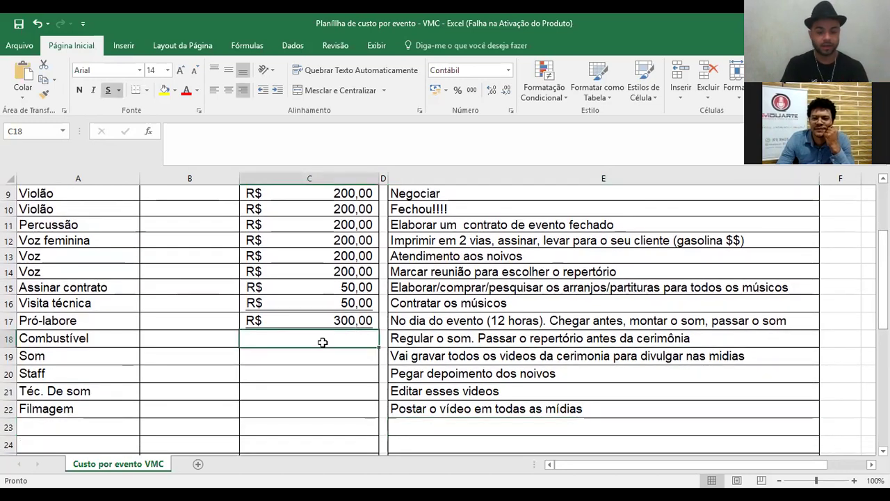
type("50")
key("Return")
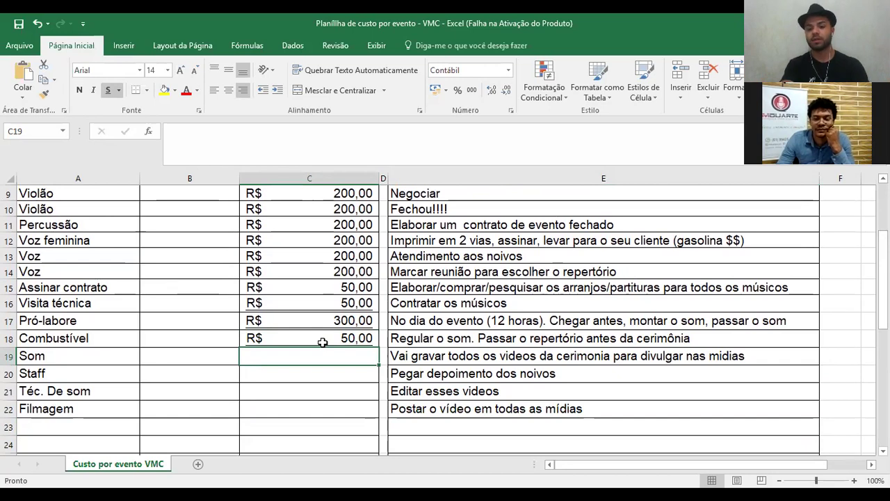
type("200")
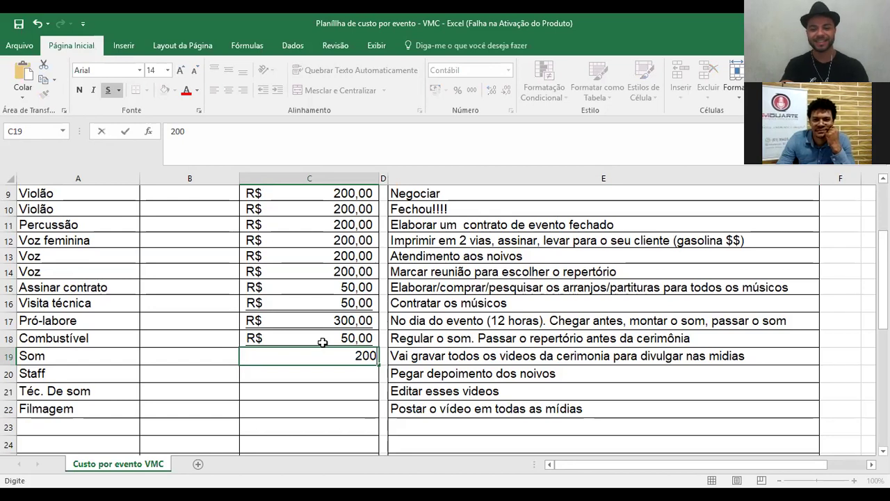
key("Return")
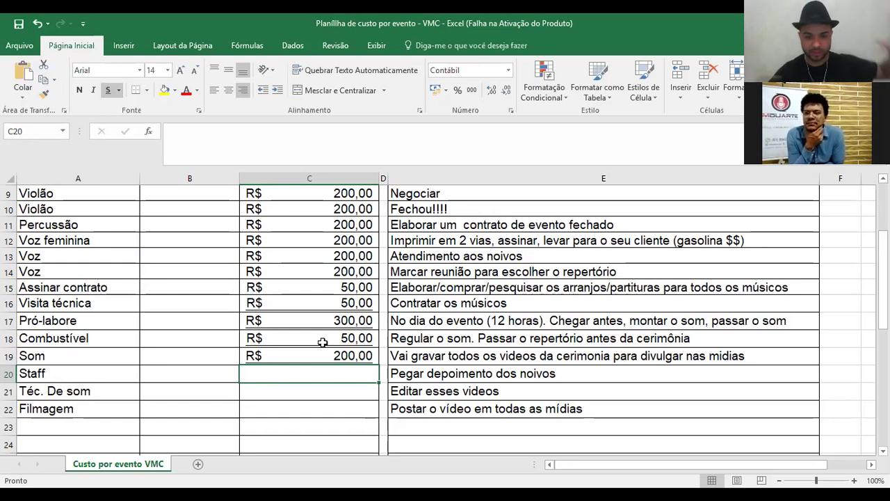
- Enter R$ 100,00 for Staff and, after correcting a mistyped 250, R$ 100,00 for Téc. De som
type("100")
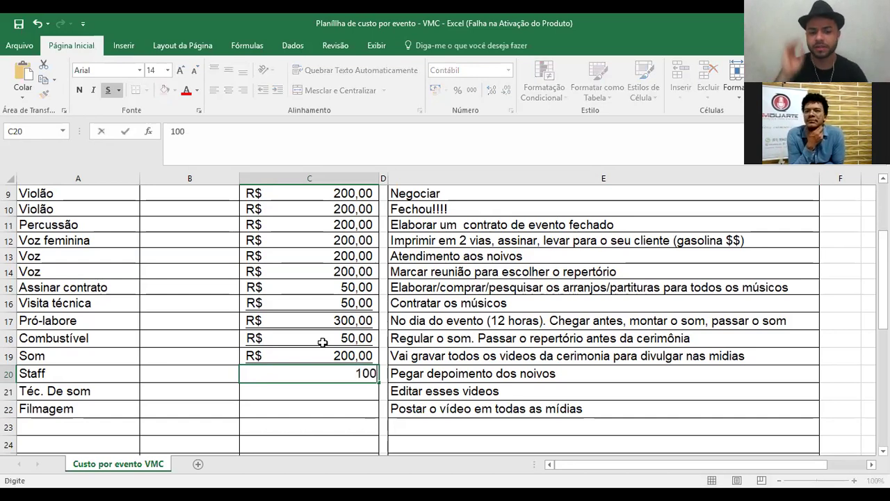
key("Return")
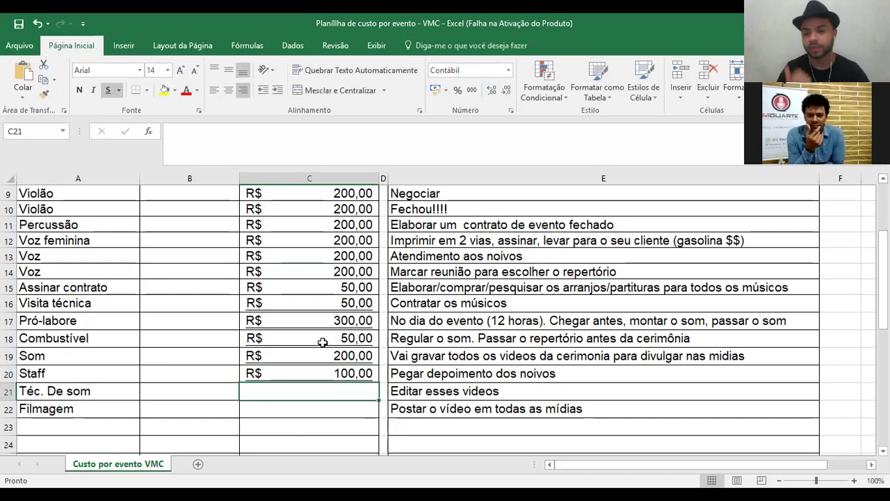
type("2")
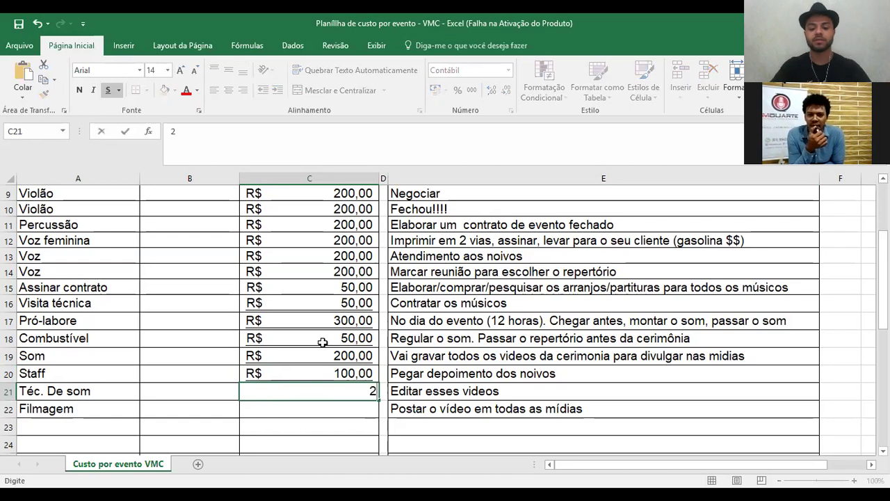
type("50")
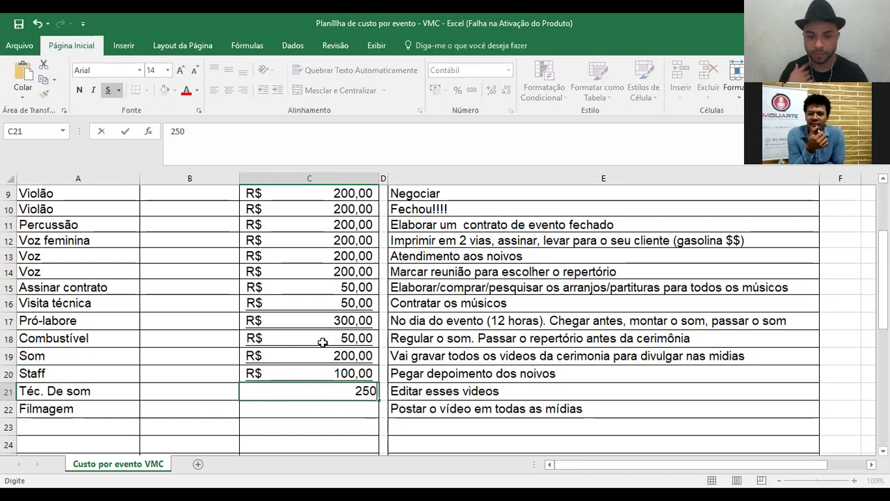
key("BackSpace")
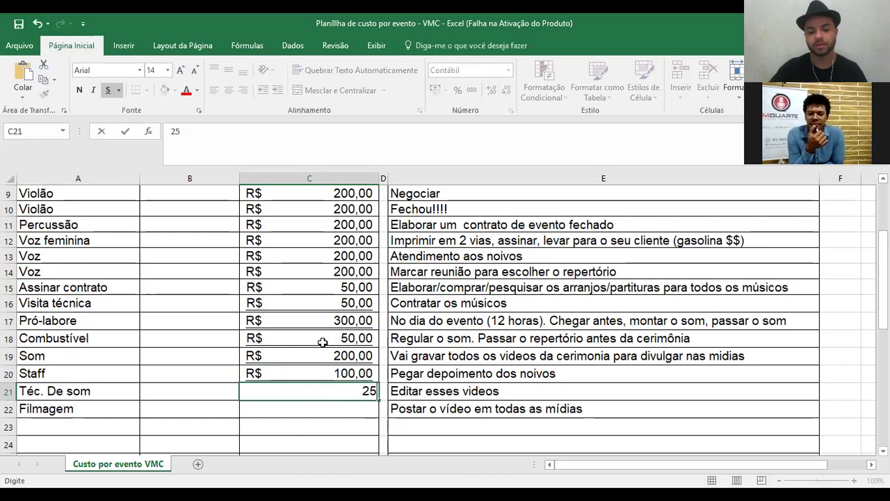
key("BackSpace")
key("BackSpace")
type("10")
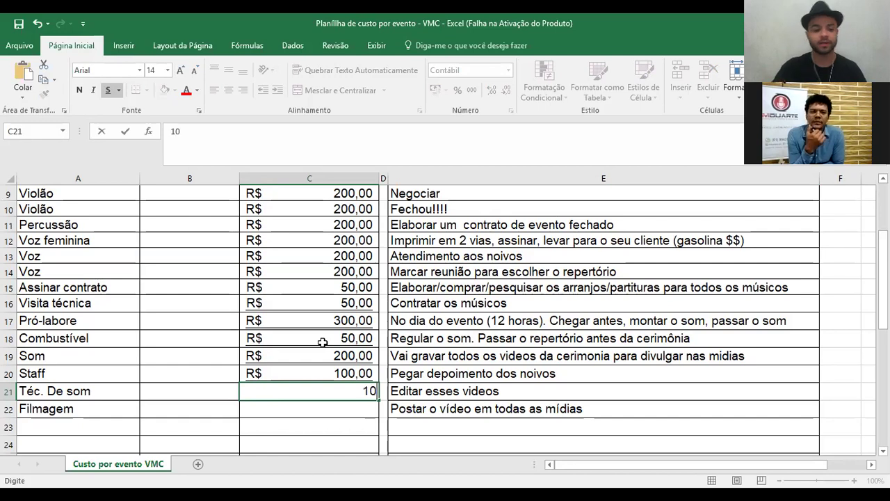
type("0")
key("Return")
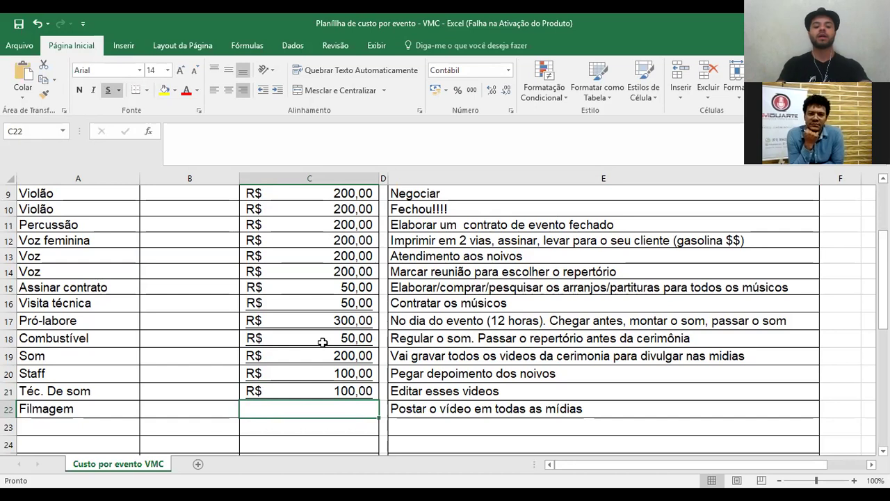
- Enter 150 for Filmagem in C22, then delete it so the row has no cost
type("15")
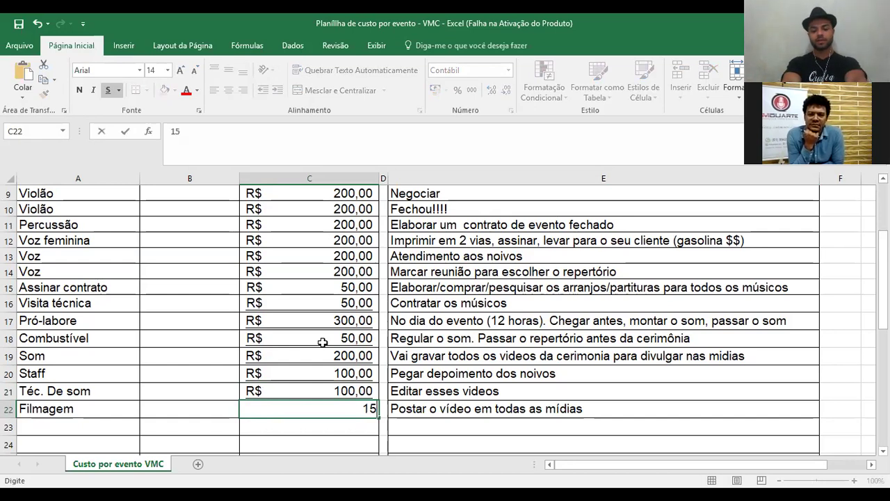
type("0")
key("Return")
key("Up")
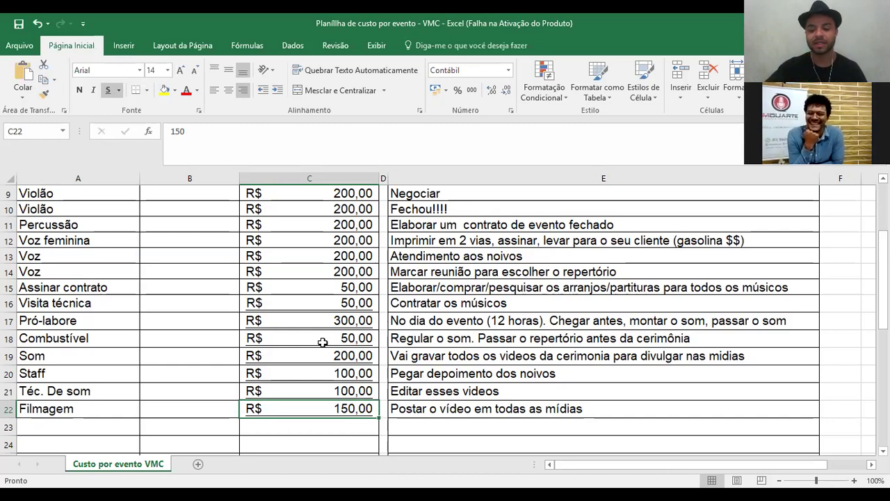
key("Return")
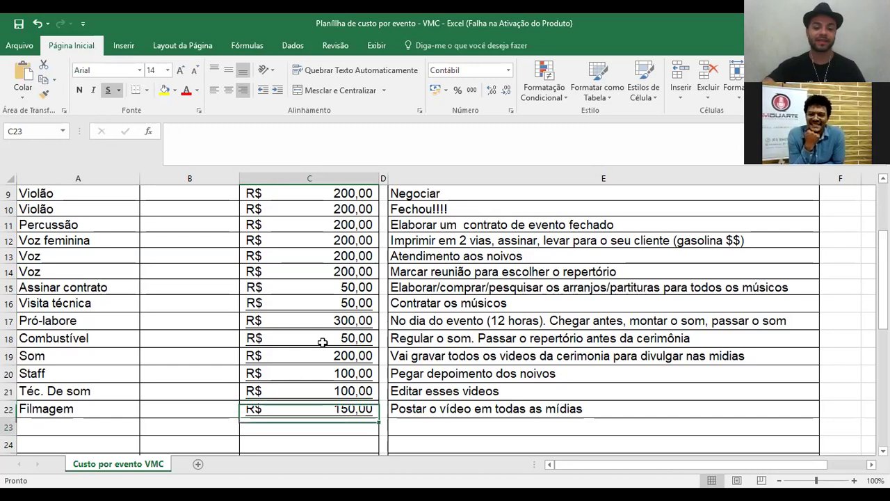
key("Up")
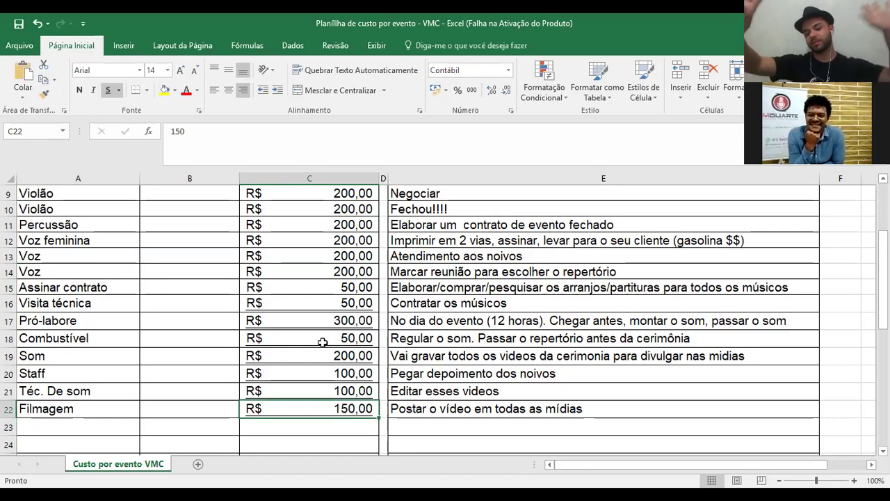
key("Delete")
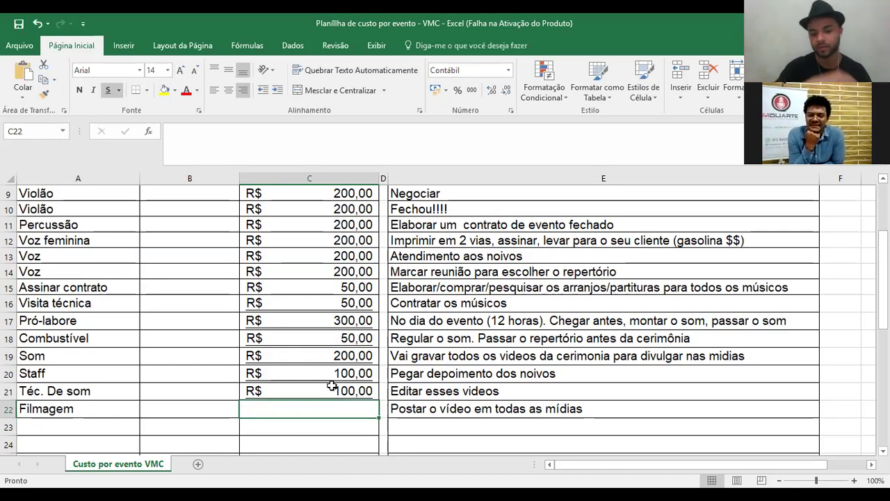
left_click(332, 386)
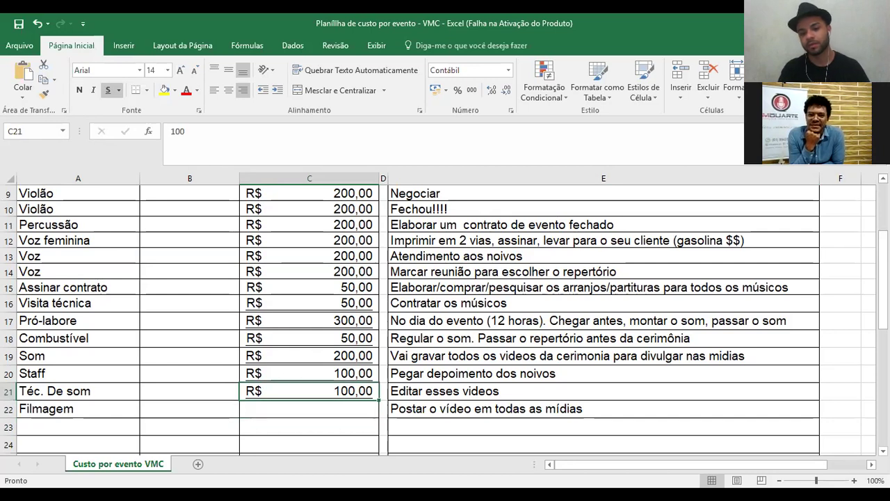
- Inspect the Lucro (=B3-B4) and Custos (=C27) formulas in B5 and B4, then return to the Teclado row
scroll(355, 306, "up", 3)
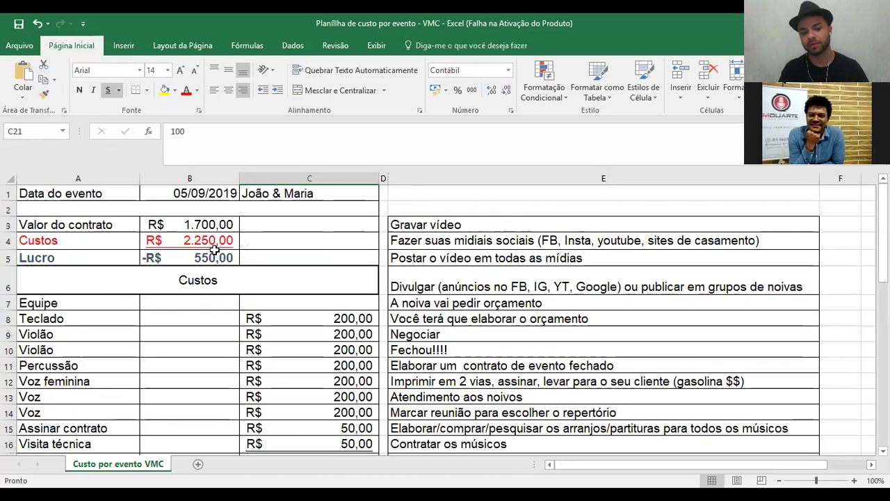
left_click(202, 258)
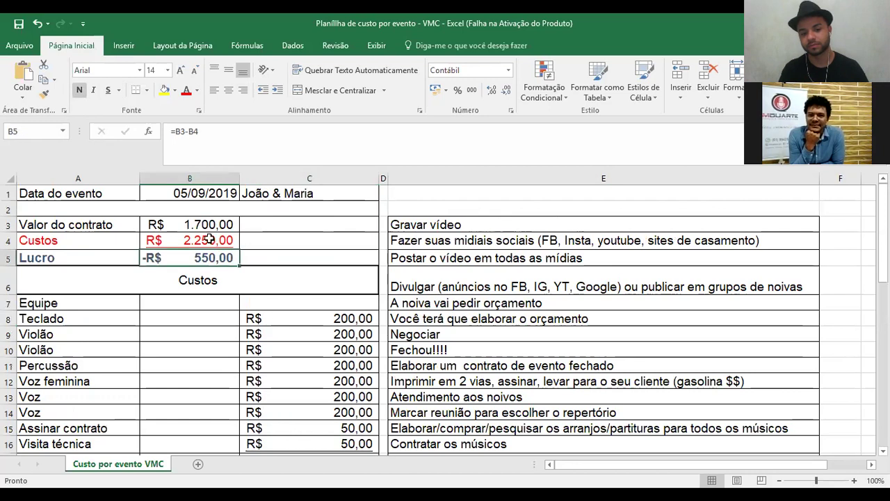
left_click(208, 239)
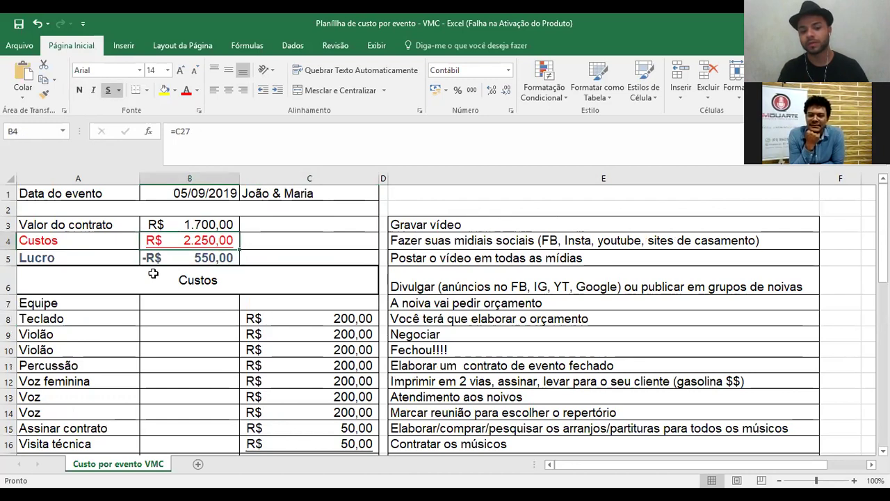
scroll(279, 382, "down", 1)
key("Left")
key("Down")
key("Down")
key("Down")
key("Down")
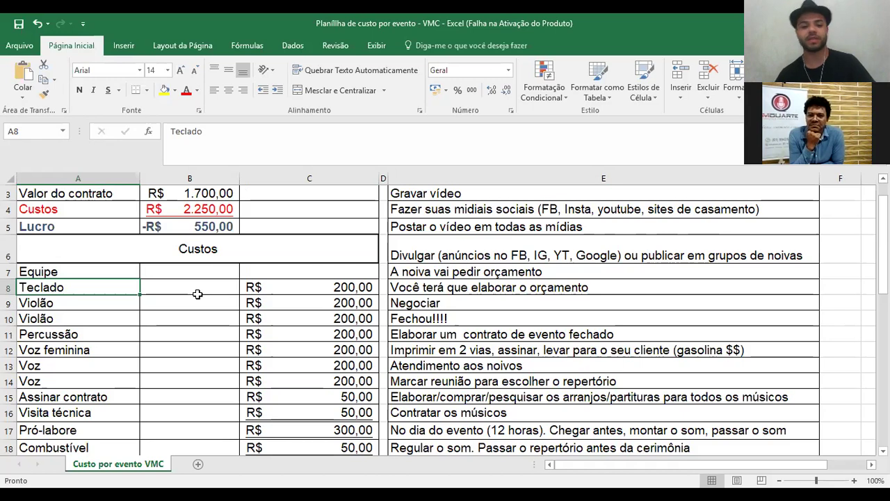
- Change the Teclado cost in C8 to R$ 300,00, then mark the Teclado and Violão rows
left_click(345, 288)
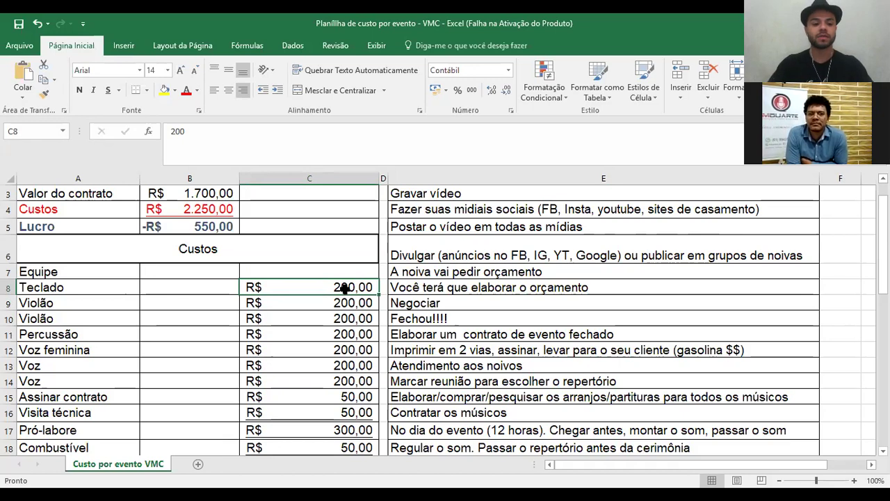
type("300")
key("Return")
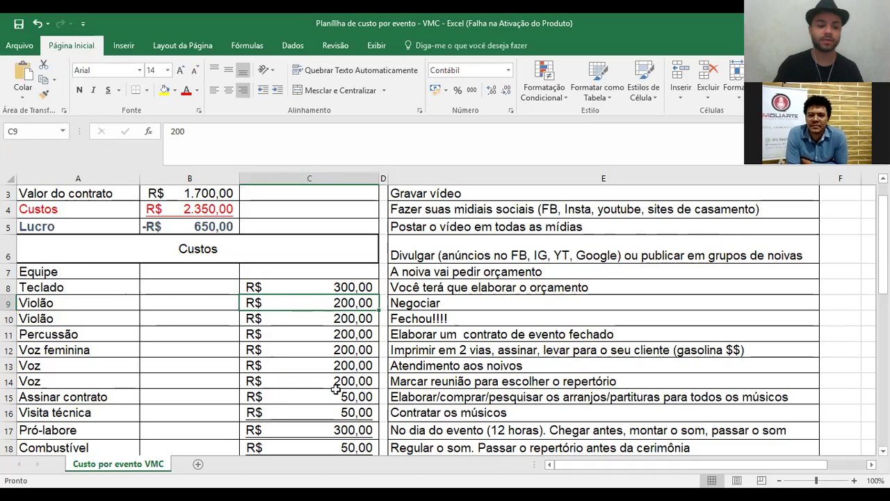
left_click(71, 288)
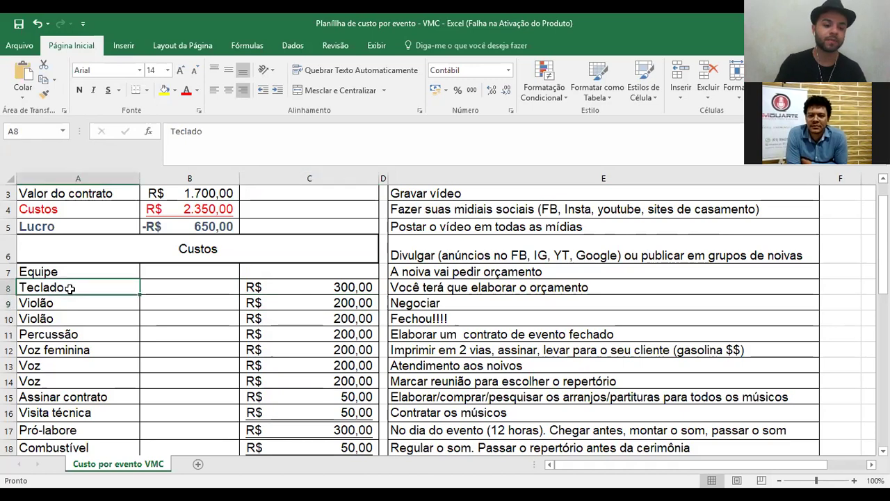
left_click_drag(70, 288, 62, 380)
- Restore the Voz labels in A13:A14 with undo after clearing them by mistake
left_click(62, 365)
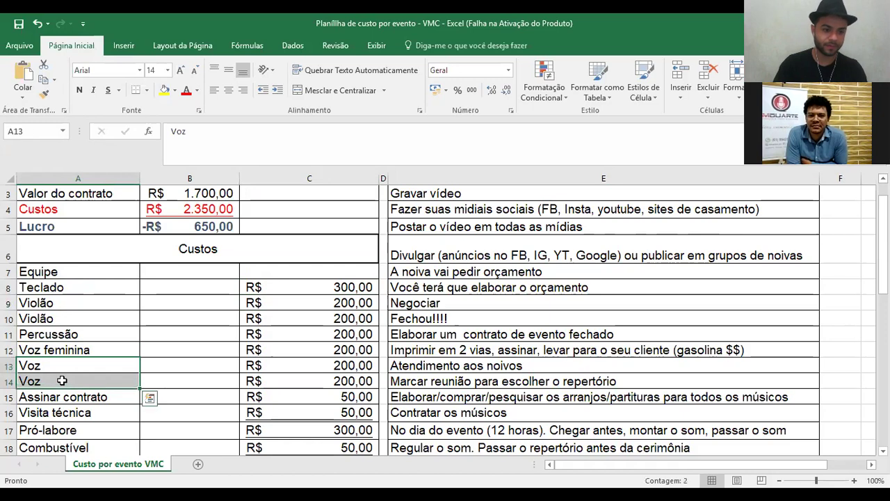
key("Delete")
left_click_drag(63, 287, 67, 345)
key("ctrl+z")
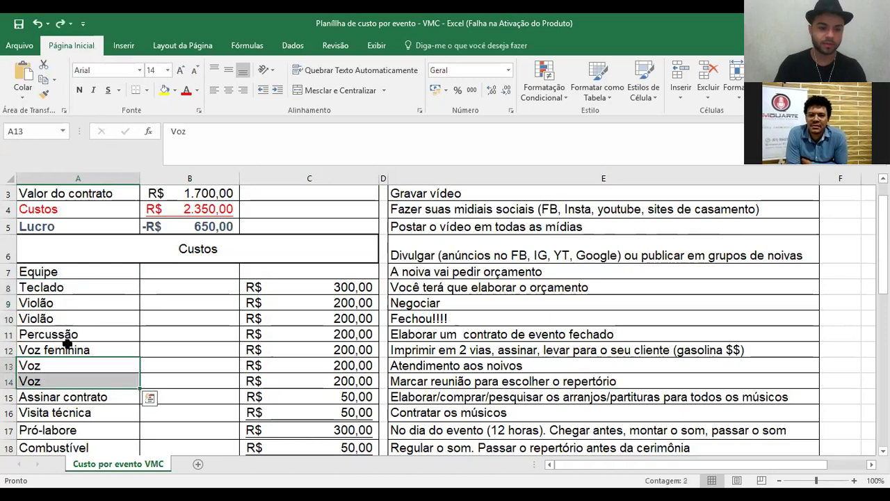
left_click(78, 410)
left_click_drag(78, 381, 78, 287)
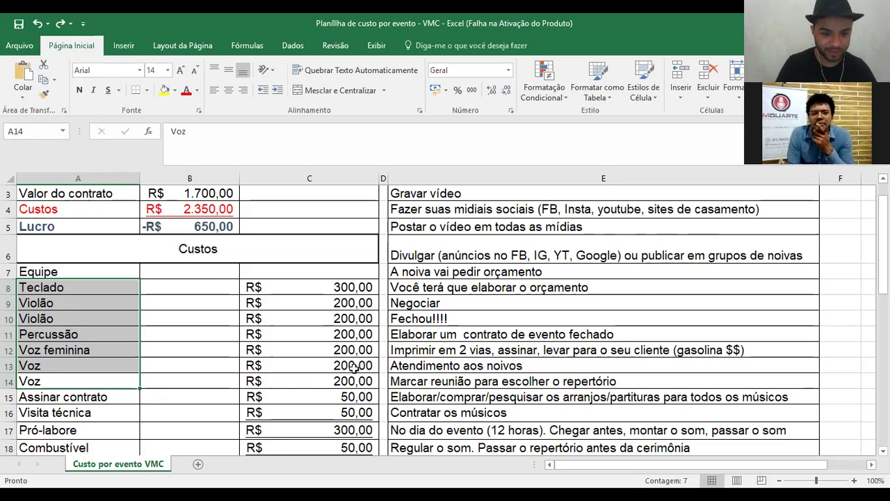
- Delete both Voz costs in C13:C14 and reselect the musician rows Teclado through Voz
left_click_drag(372, 380, 357, 365)
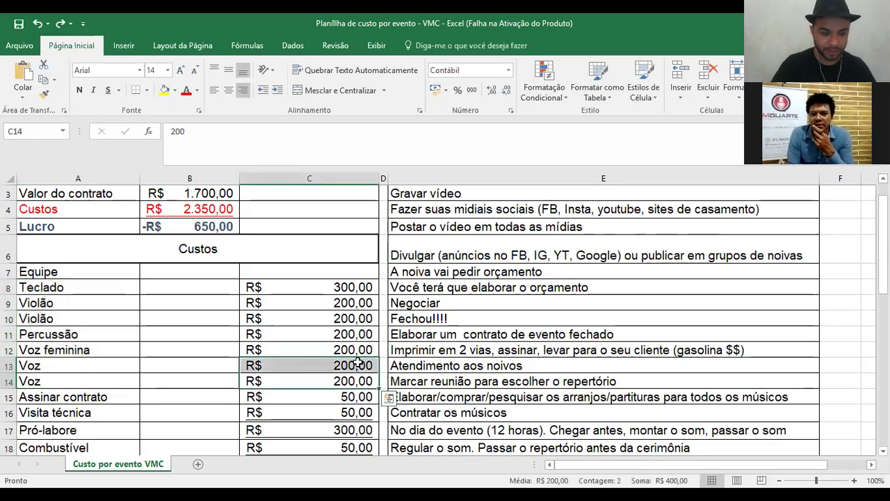
key("Delete")
left_click_drag(70, 366, 72, 377)
left_click_drag(76, 381, 59, 288)
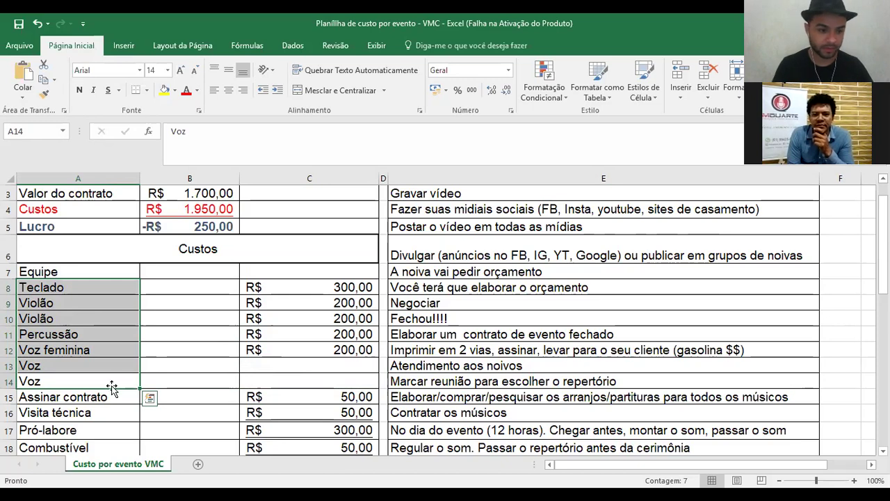
left_click_drag(83, 288, 70, 386)
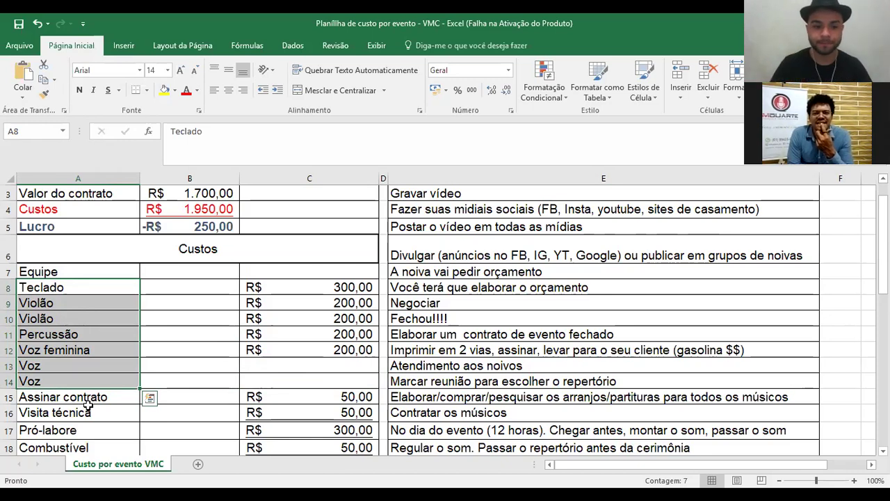
- Set both Violão costs in C9 and C10 to R$ 300,00 and check the Custos formula in B4
key("Right")
key("Down")
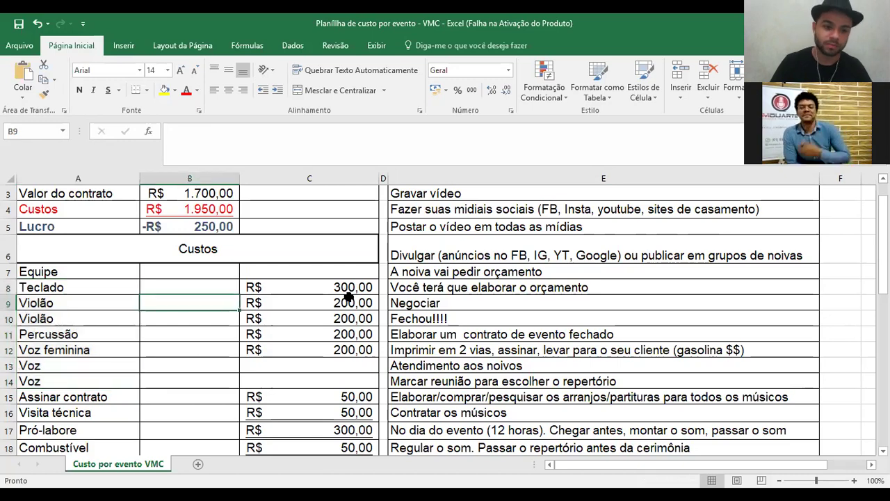
left_click(347, 297)
type("300")
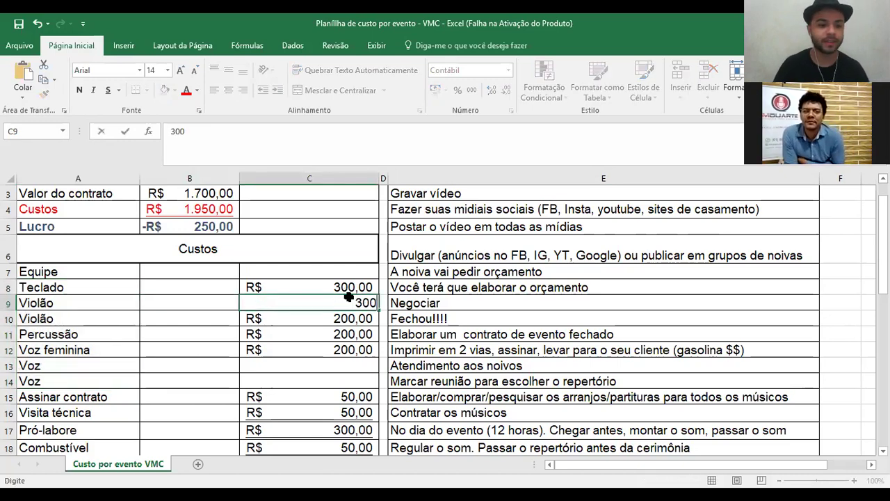
key("Return")
type("300")
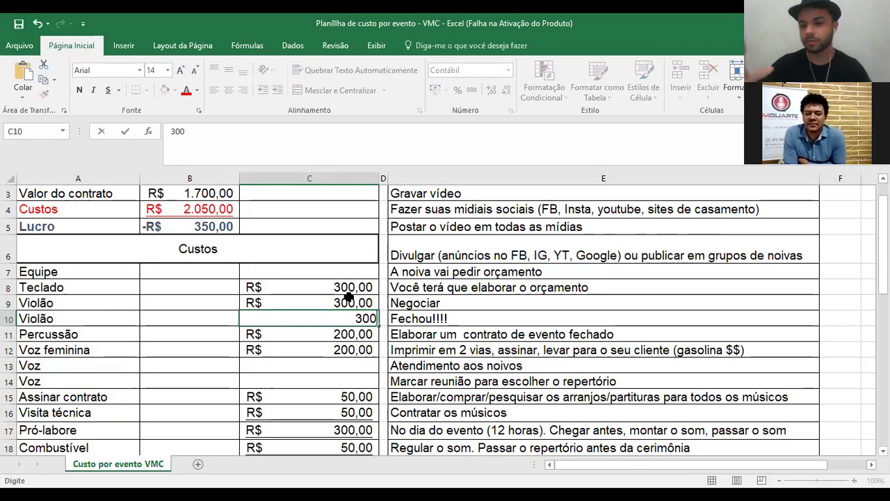
key("Return")
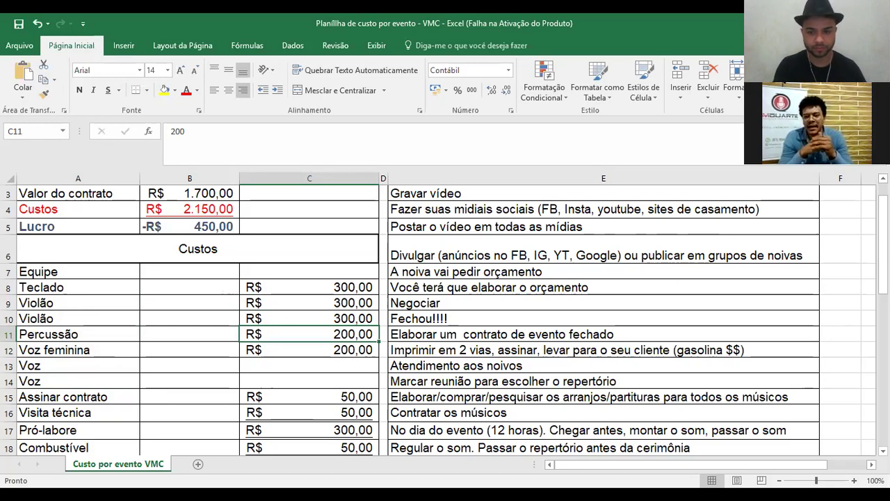
left_click(189, 209)
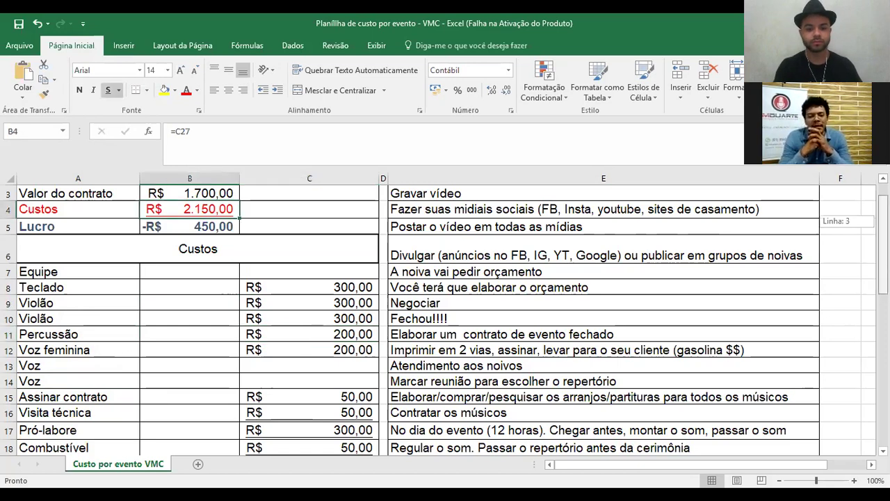
mouse_move(882, 244)
left_mouse_down()
mouse_move(882, 274)
mouse_move(883, 231)
left_mouse_up()
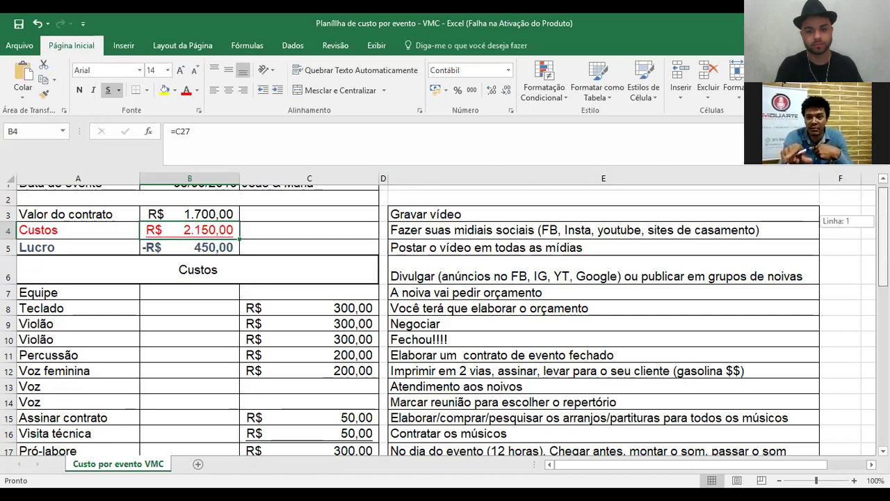
left_click_drag(882, 231, 882, 237)
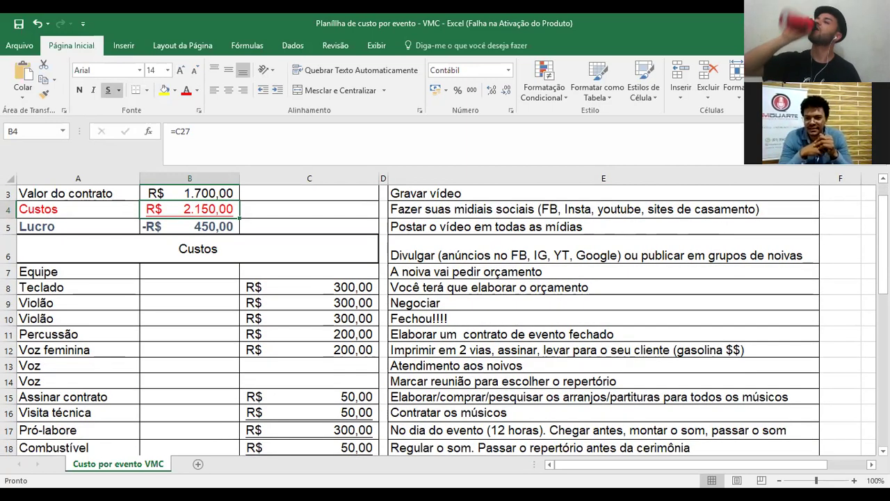
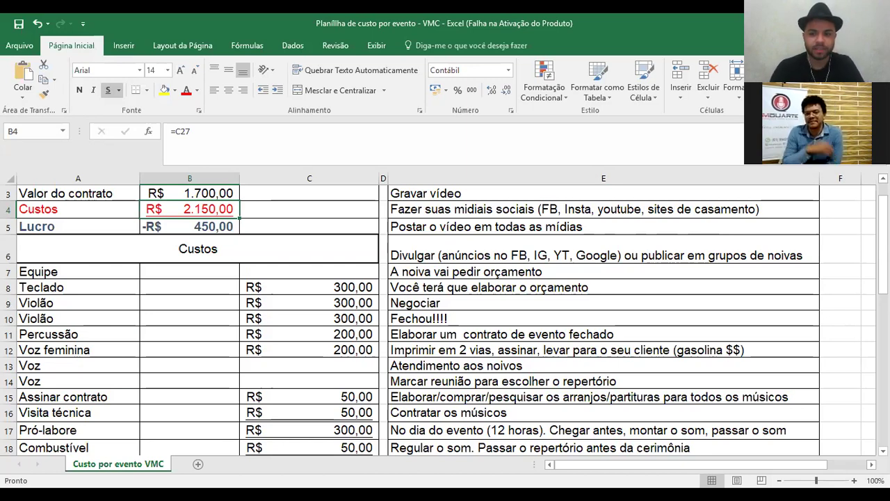
- Clear the R$ 50,00 Assinar contrato cost in cell C15, leaving it empty
left_click_drag(882, 229, 883, 282)
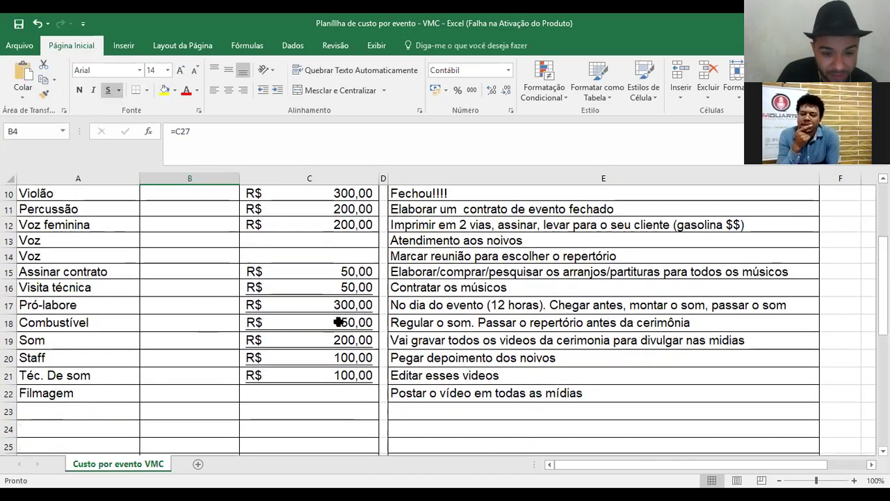
left_click(322, 278)
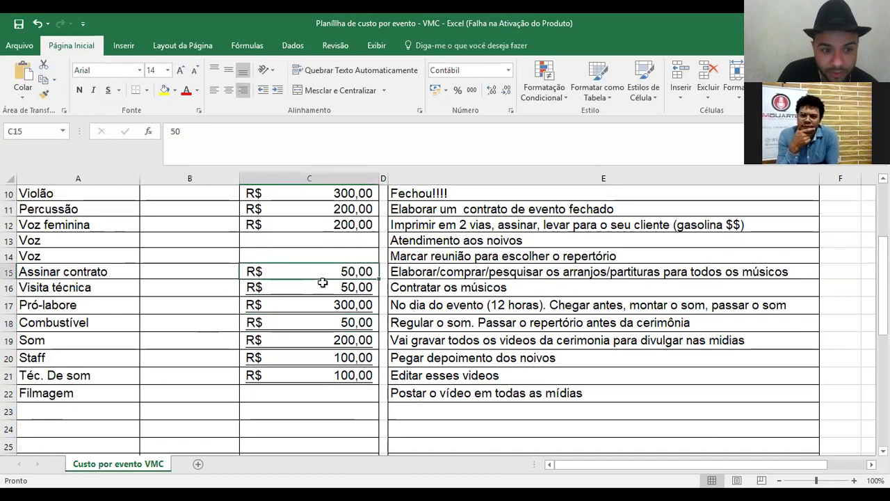
key("Down")
key("Down")
left_click(336, 273)
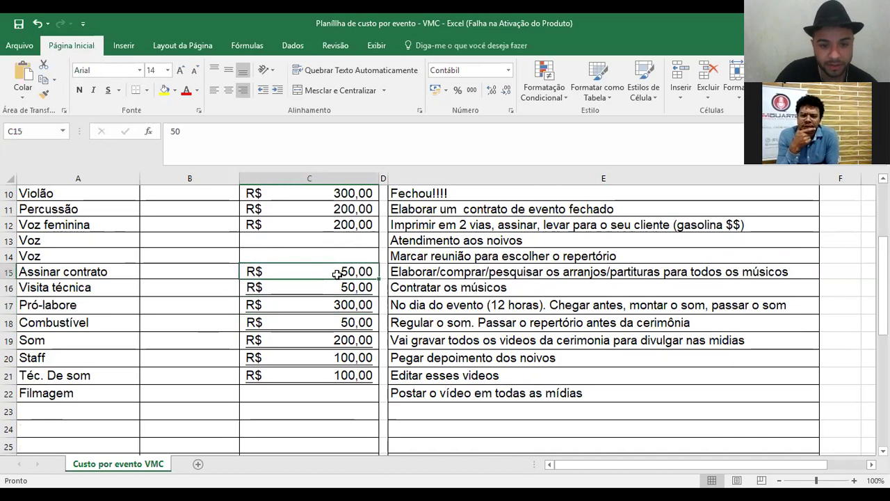
key("Delete")
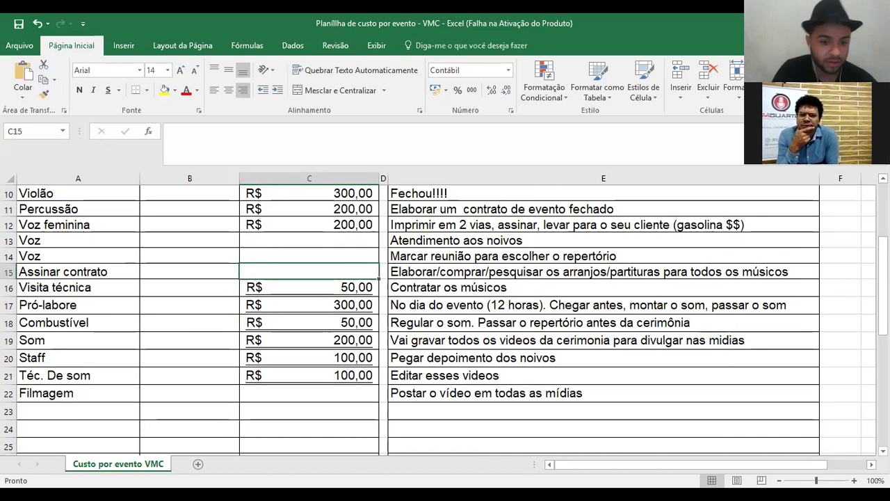
left_click_drag(881, 320, 882, 310)
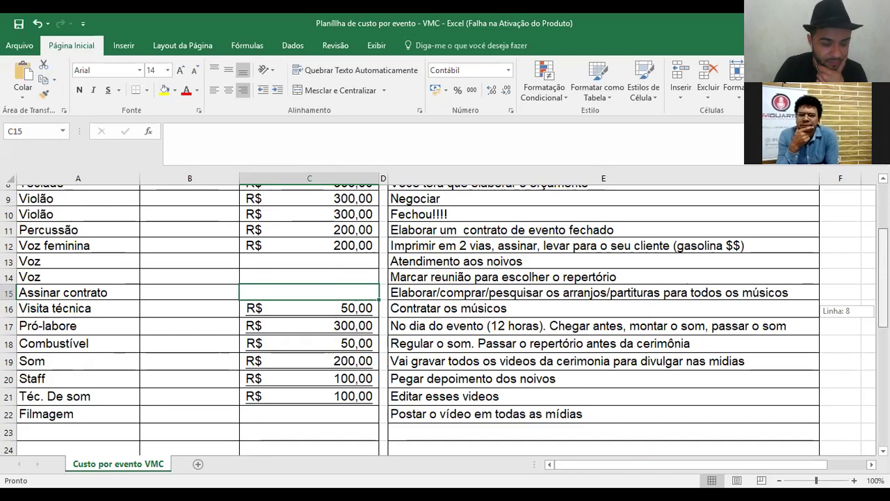
- Review the total costs in B4 and the team entries from Voz up to Teclado
left_click_drag(881, 311, 881, 279)
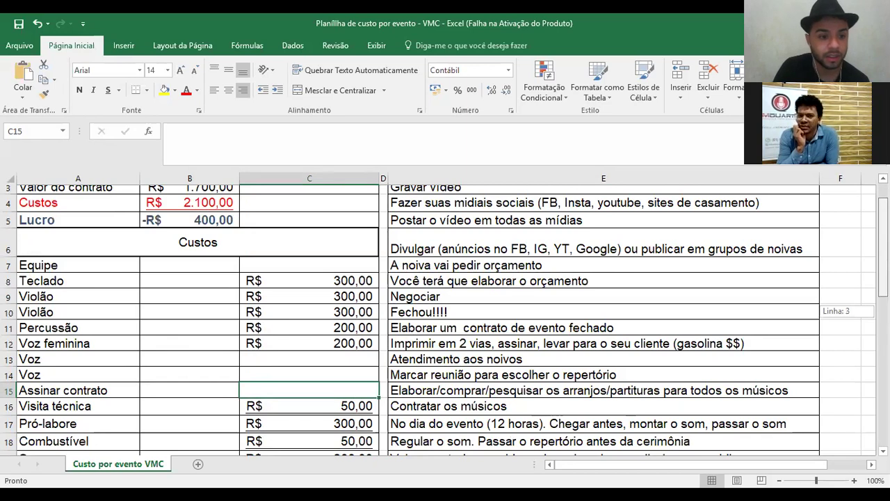
scroll(194, 238, "up", 1)
left_click(194, 238)
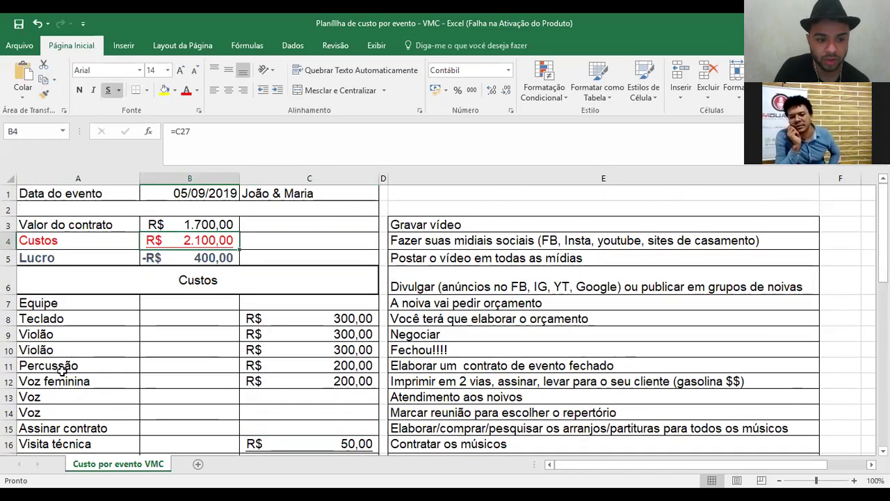
left_click(73, 411)
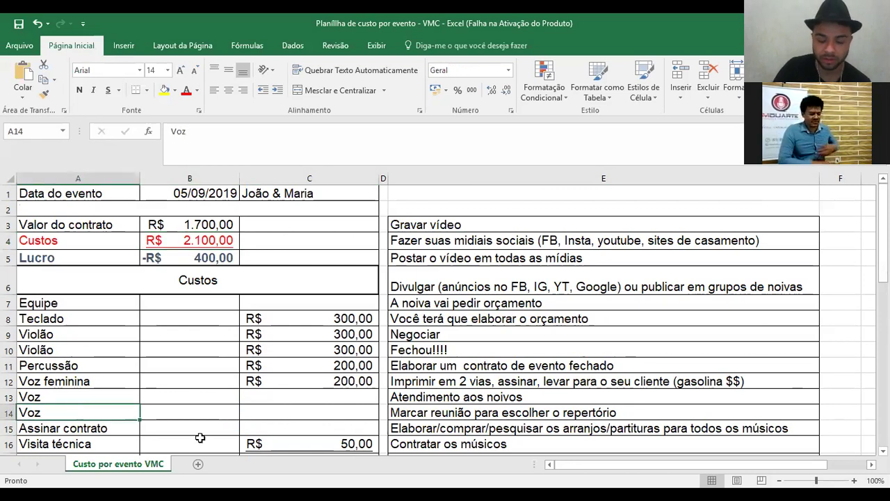
key("Up")
key("Up")
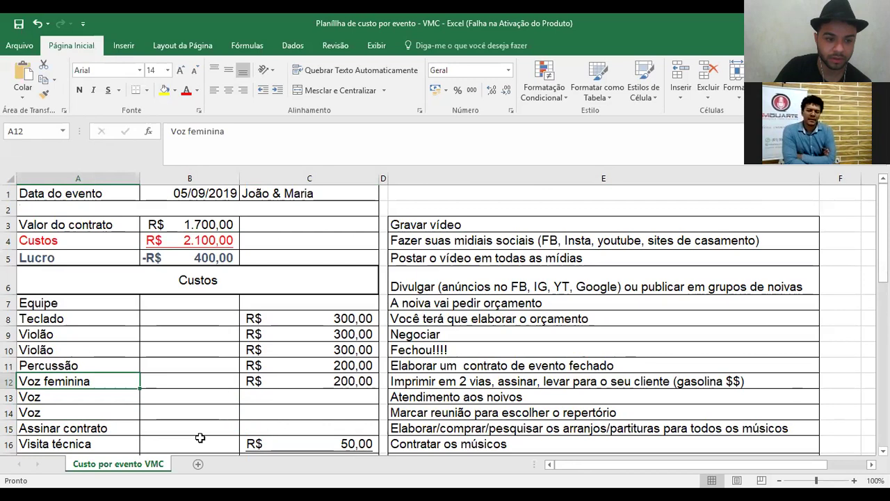
key("Up")
key("Up")
key("Up")
key("Up")
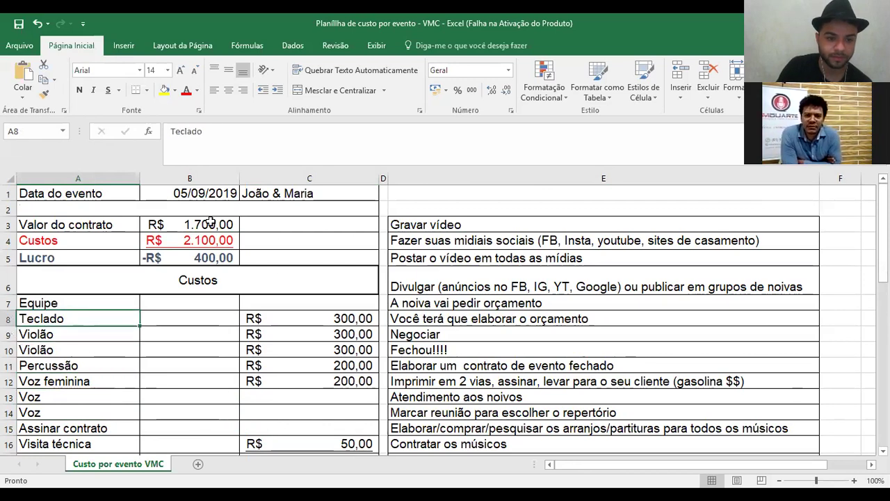
- Change the contract value in B3 from 1700 to 3490
double_click(201, 223)
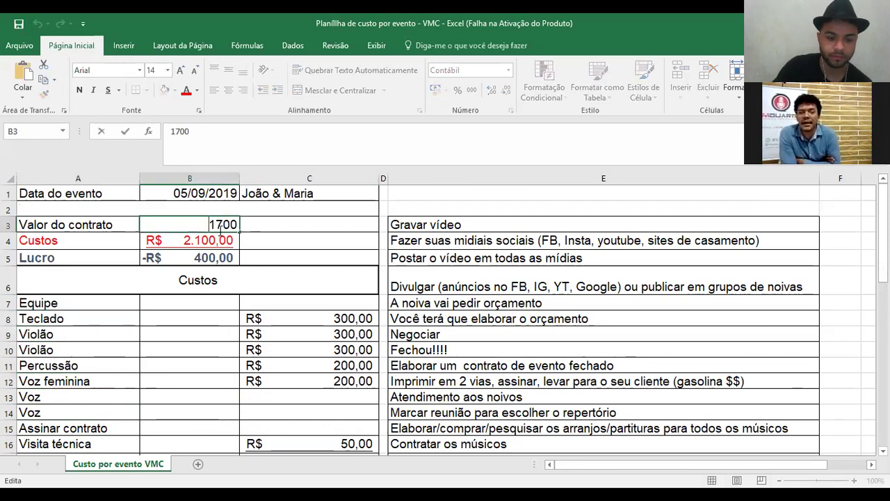
key("BackSpace")
key("BackSpace")
type("34")
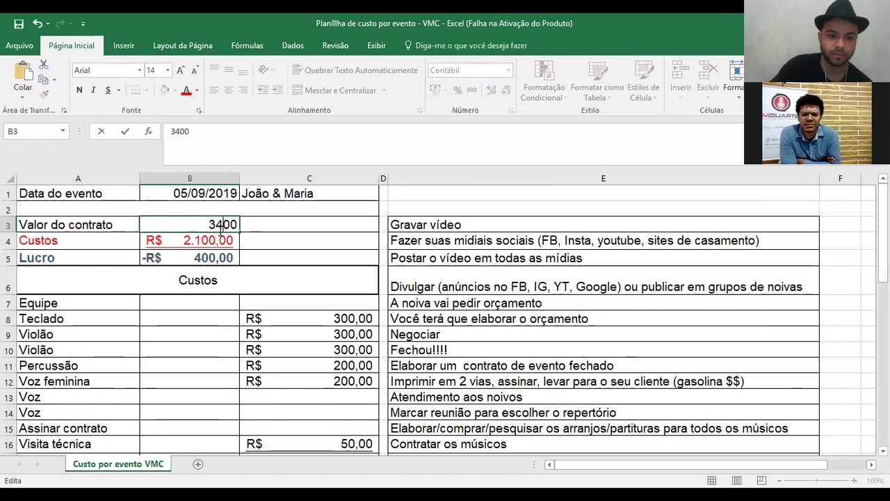
key("Delete")
type("9")
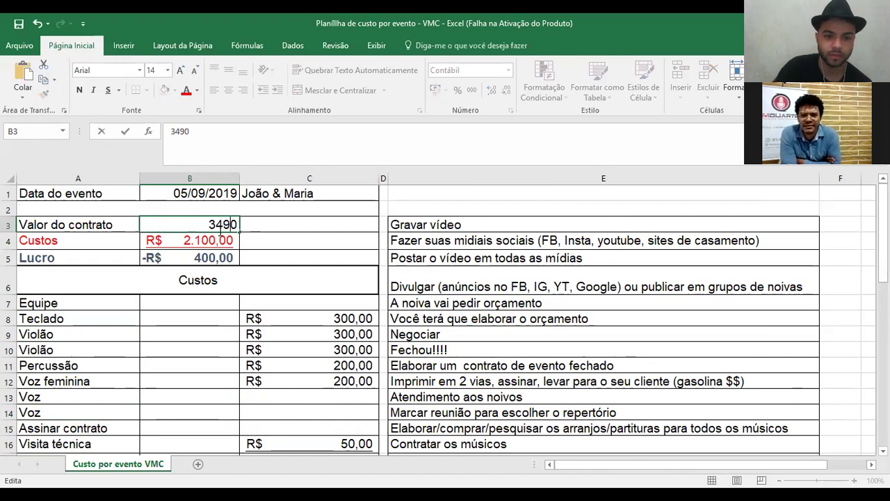
key("Return")
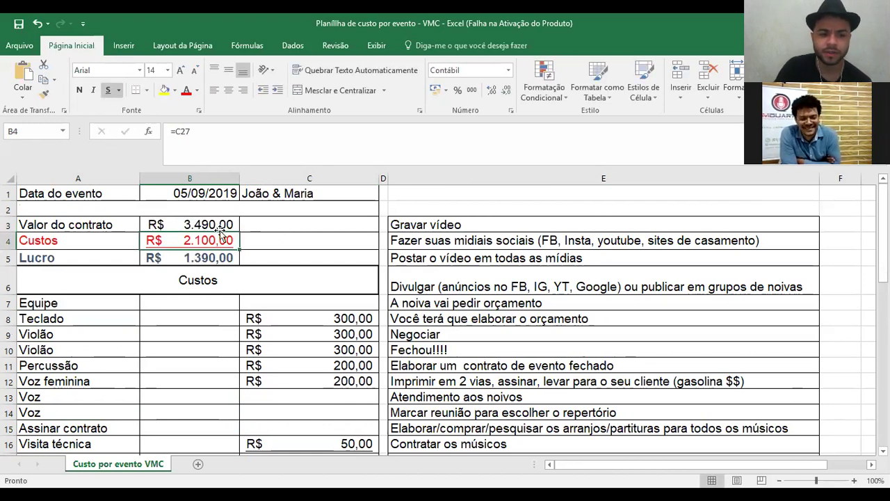
scroll(410, 337, "down", 1)
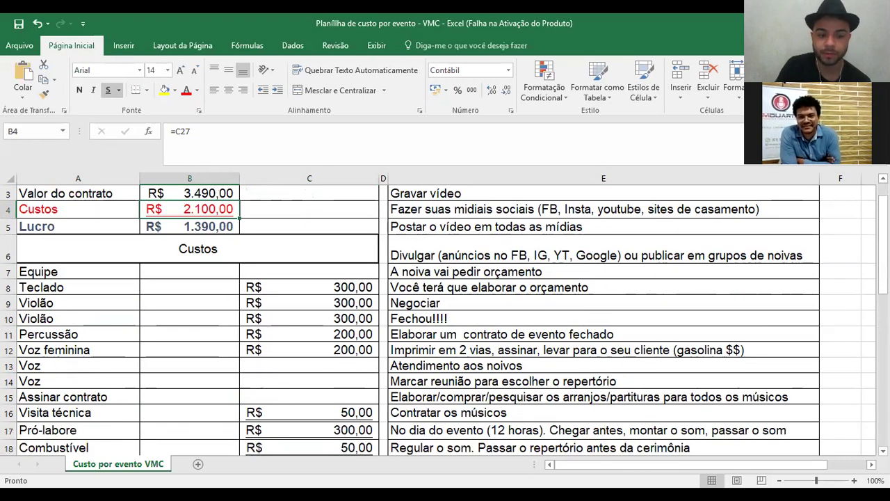
left_click_drag(882, 251, 881, 281)
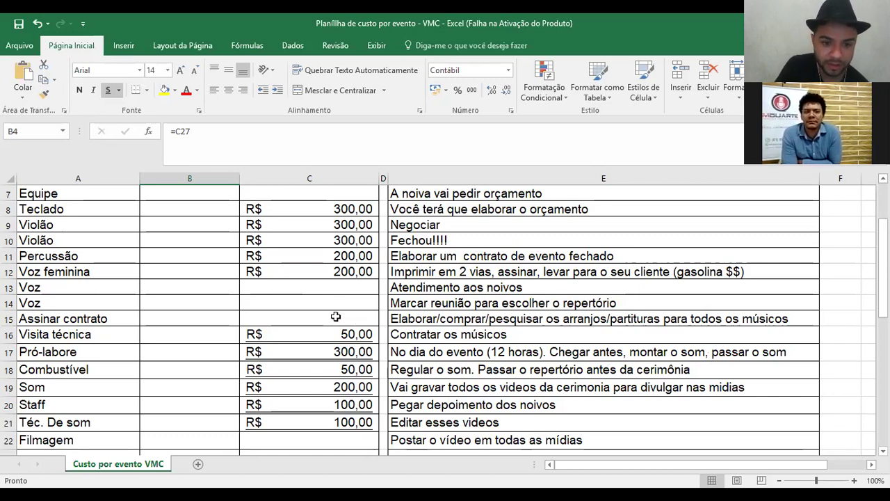
- Enter 50 as the Assinar contrato cost in C15
left_click(336, 316)
type("5")
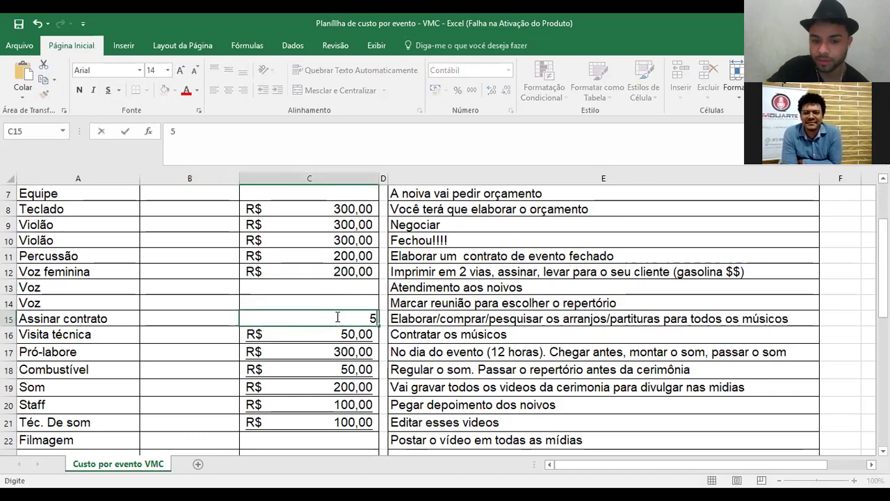
type("0")
key("Return")
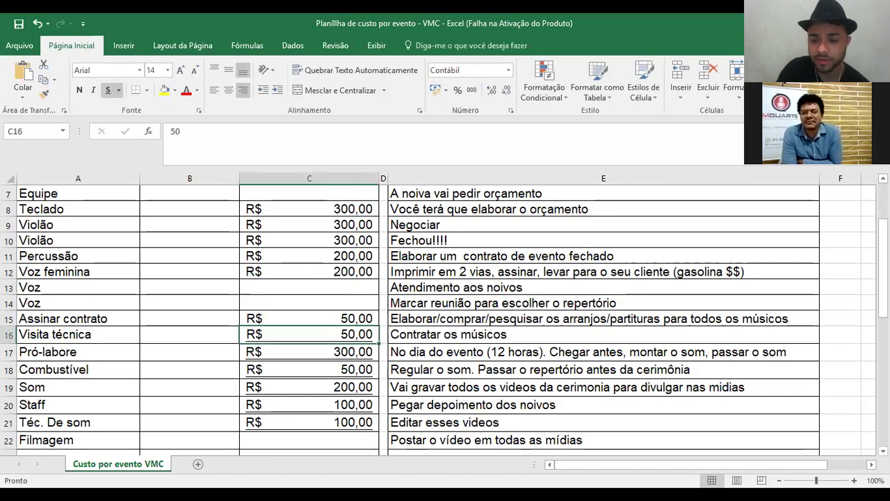
- Select the team members Teclado through Voz in A8:A14, then the contract value in B3
scroll(438, 320, "up", 1)
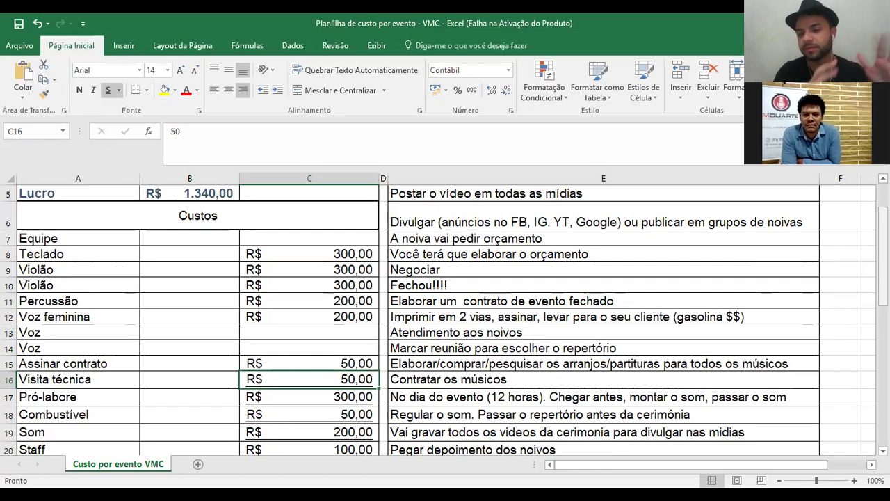
scroll(438, 320, "up", 2)
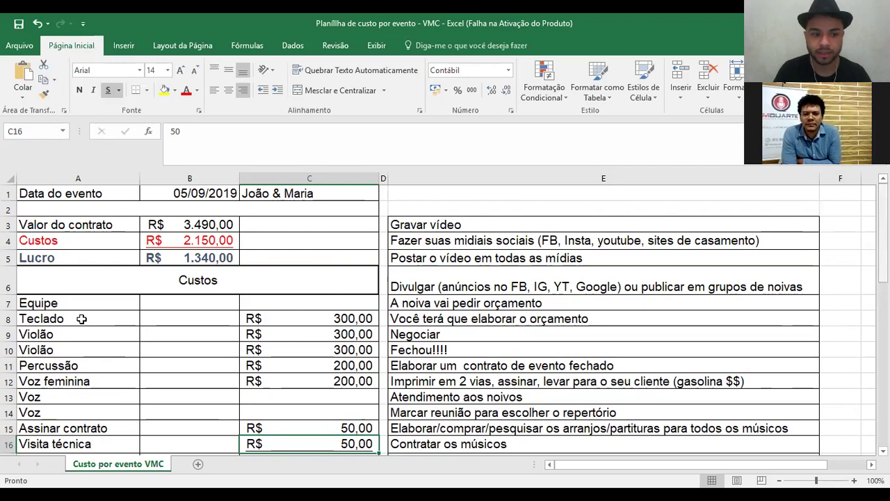
left_click_drag(62, 319, 66, 407)
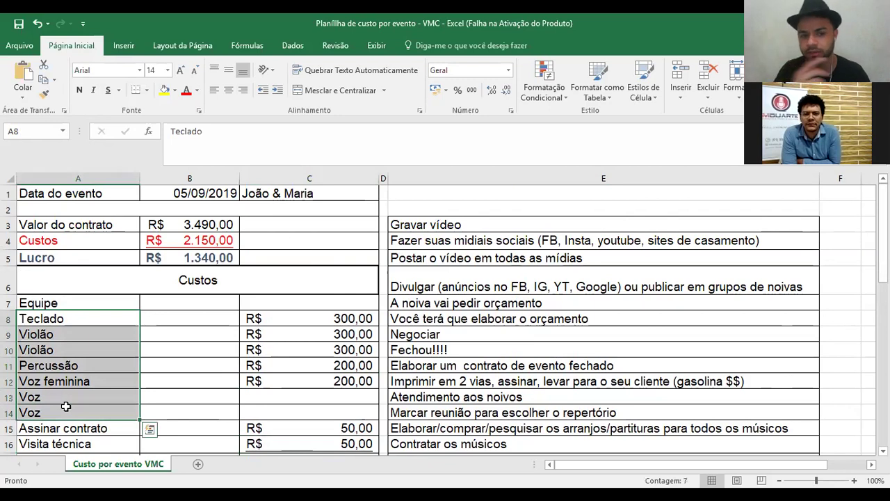
left_click(210, 225)
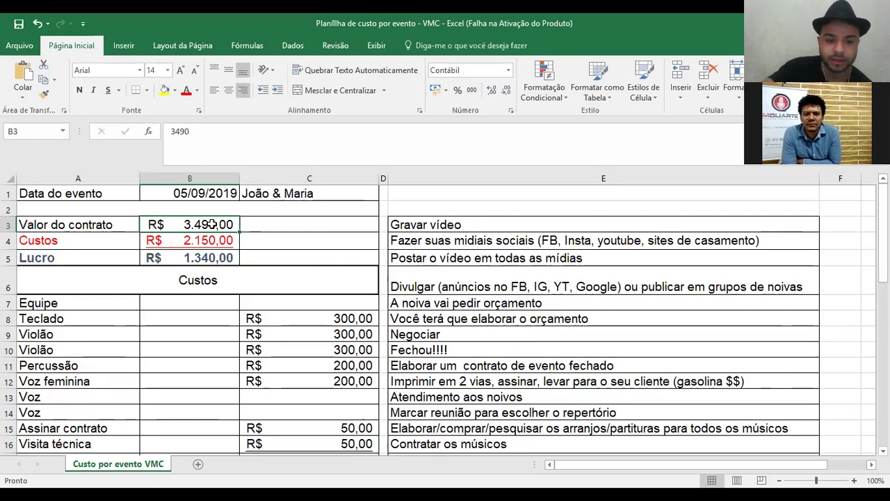
- Enter 2990 as the contract value in B3 and select the quote-preparation step in E8
type("3")
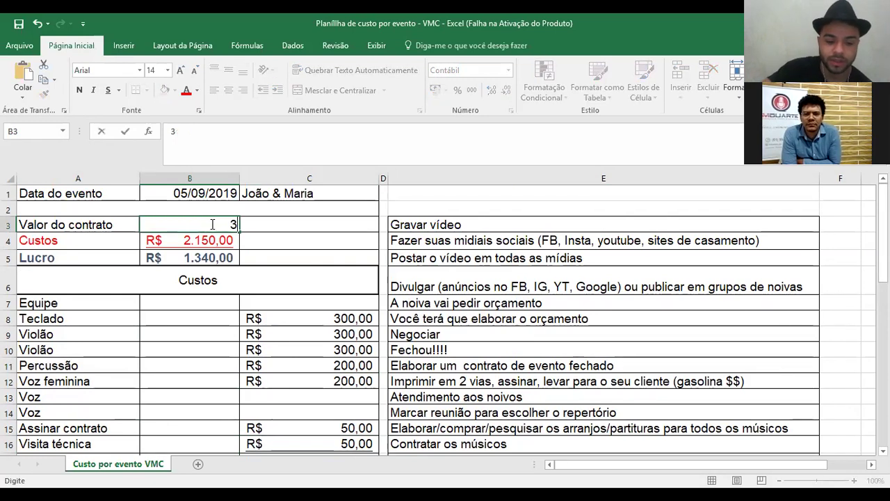
key("BackSpace")
type("2990")
key("Return")
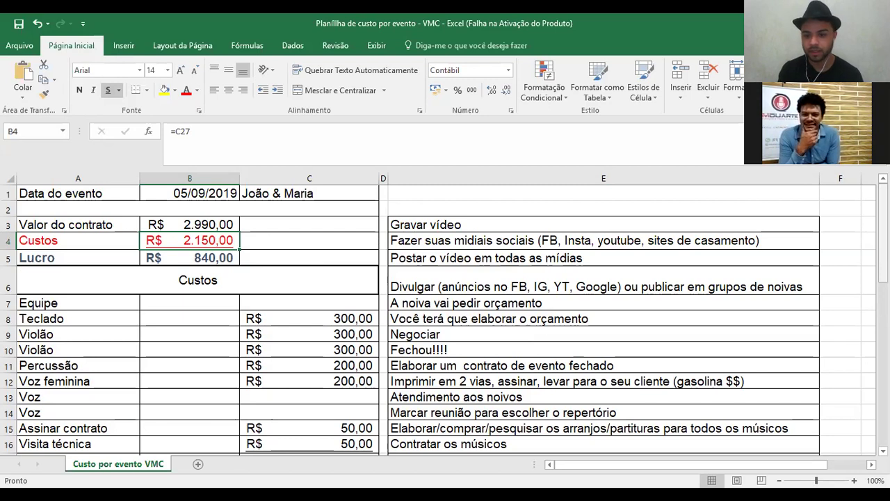
left_click(652, 320)
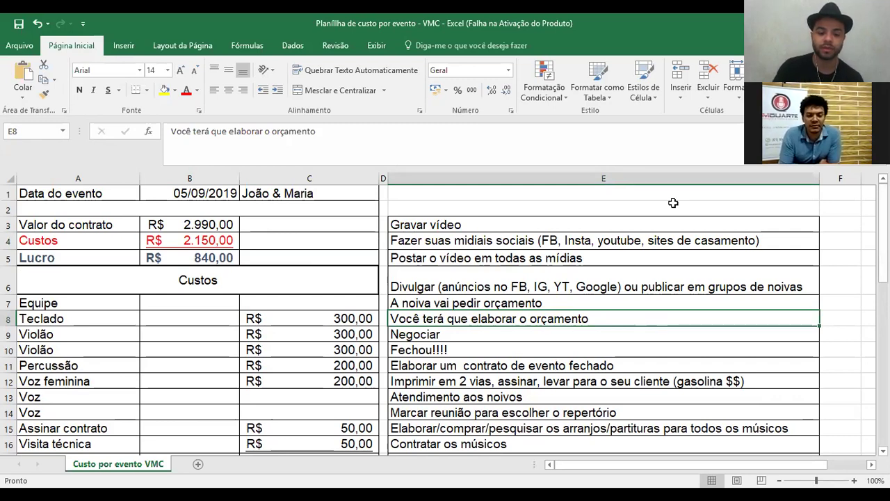
- Enter 250 as the Teclado cost in C8 and fill it down through C14
scroll(329, 302, "down", 1)
left_click(329, 302)
type("2")
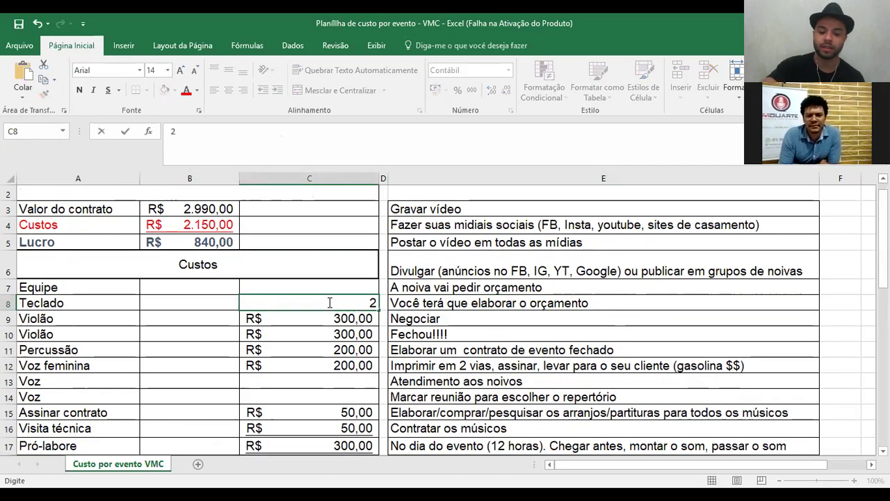
type("50")
key("Return")
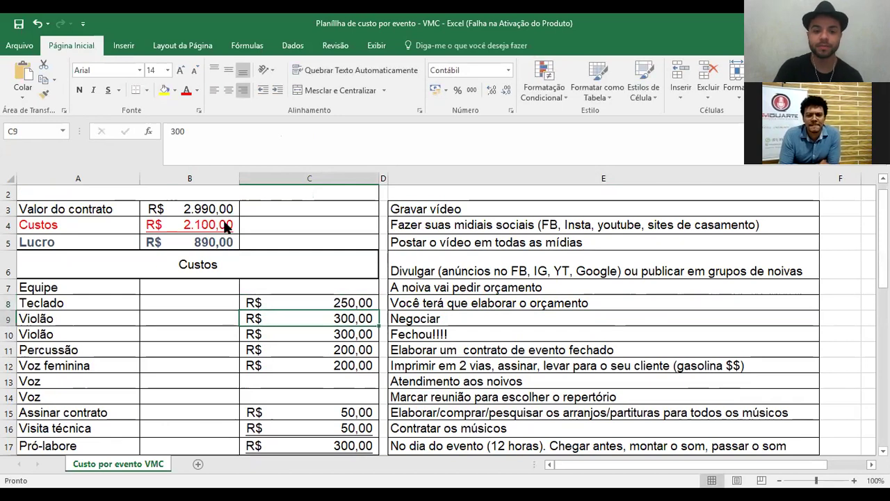
scroll(324, 299, "up", 1)
left_click(349, 317)
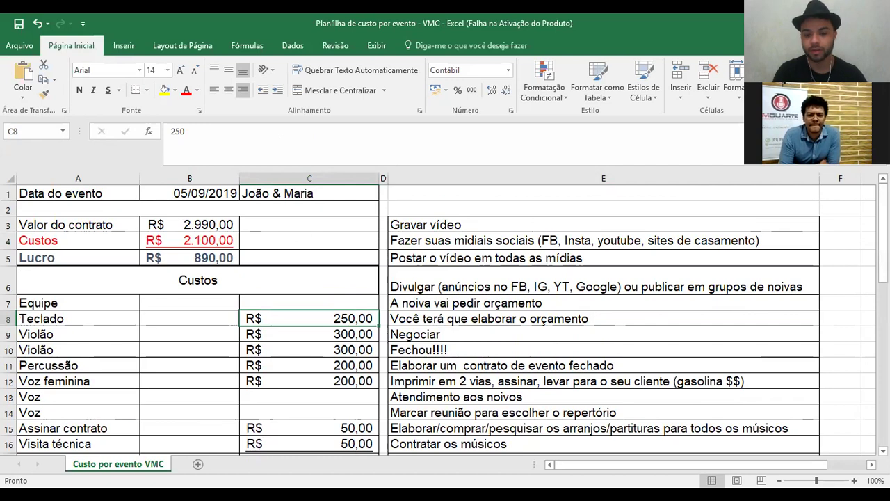
scroll(355, 268, "down", 1)
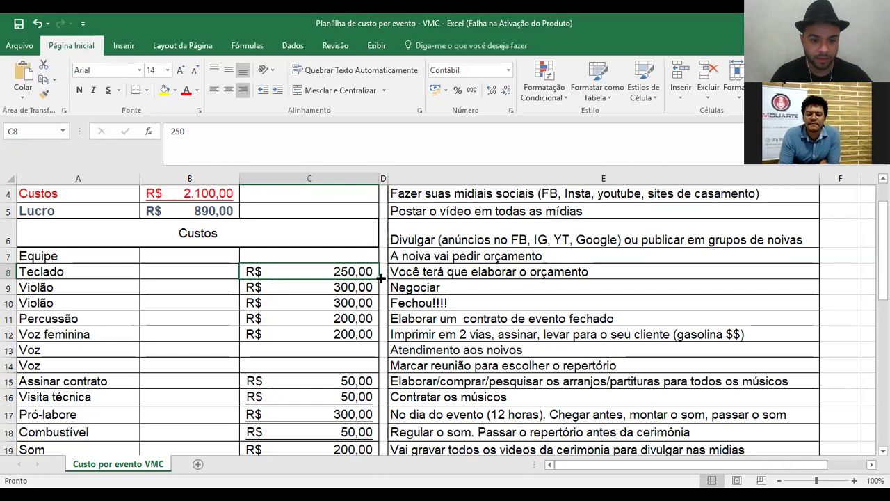
mouse_move(359, 367)
left_mouse_down()
mouse_move(358, 381)
mouse_move(357, 367)
left_mouse_up()
- Clear the Assinar contrato cost and move to the Visita técnica cost
left_click(358, 381)
key("Delete")
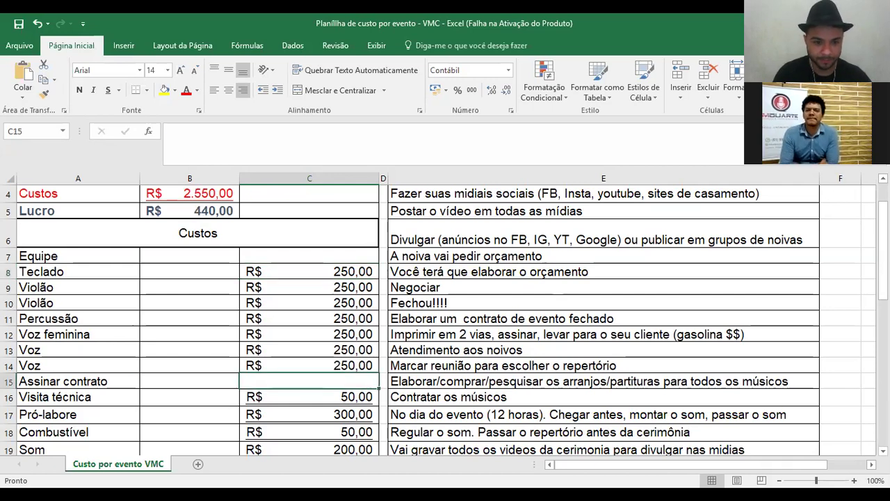
left_click(287, 396)
scroll(287, 396, "down", 2)
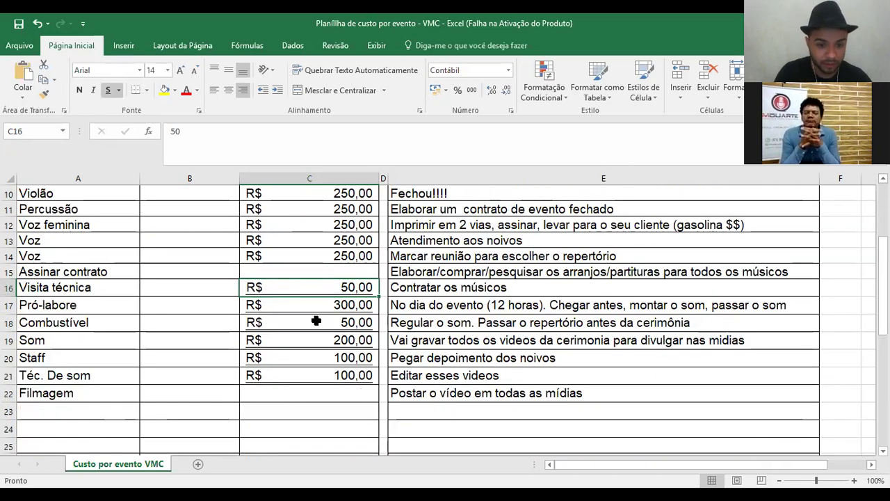
- Set the Filmagem cost to 150 and the Téc. De som cost to 250
left_click(340, 327)
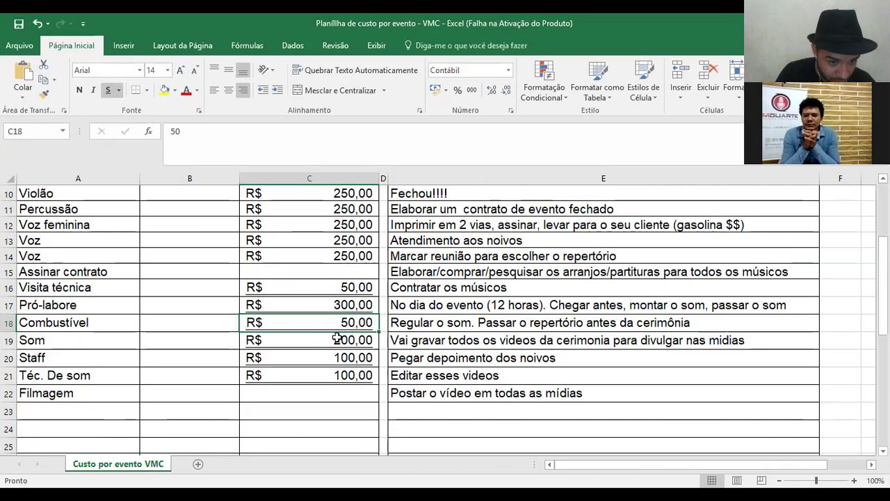
left_click(344, 360)
left_click(338, 390)
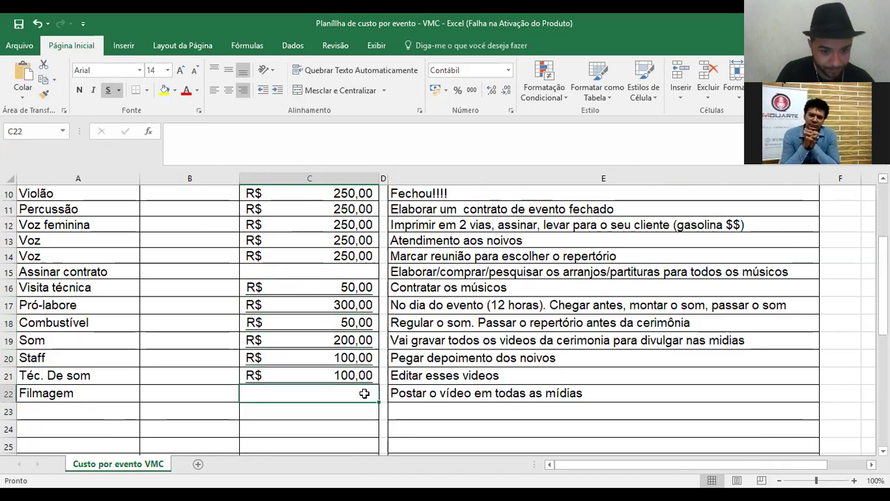
type("150")
key("Return")
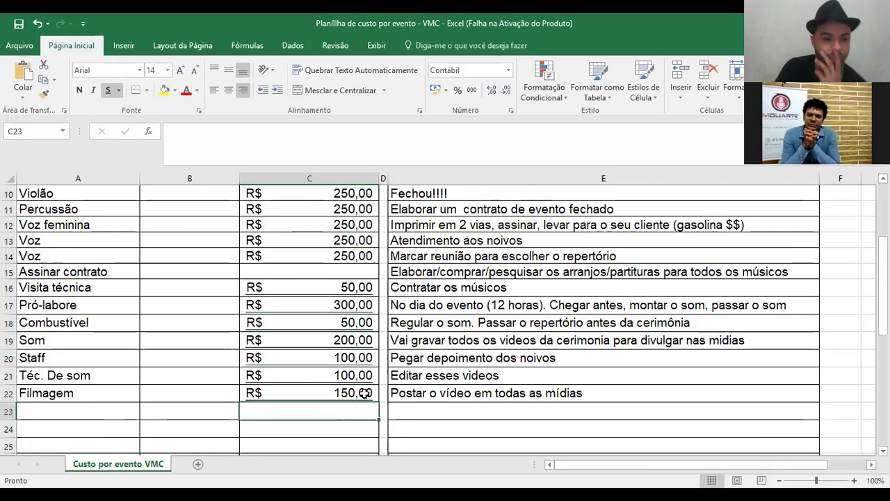
left_click(348, 376)
type("250")
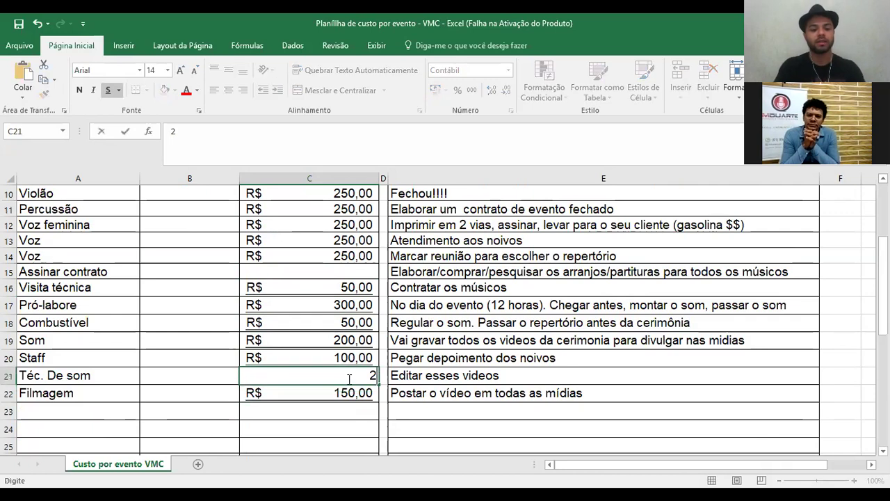
key("Return")
- Set Assinar contrato to 10 and Visita técnica to 20
left_click(366, 276)
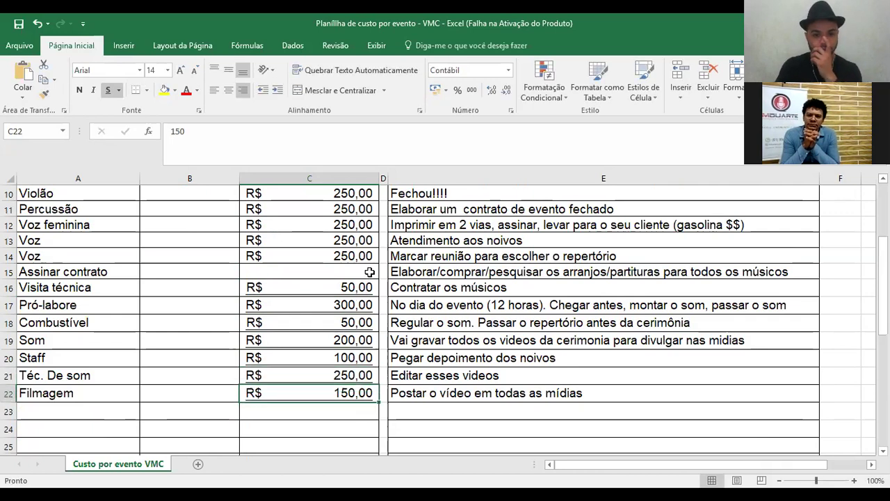
type("10")
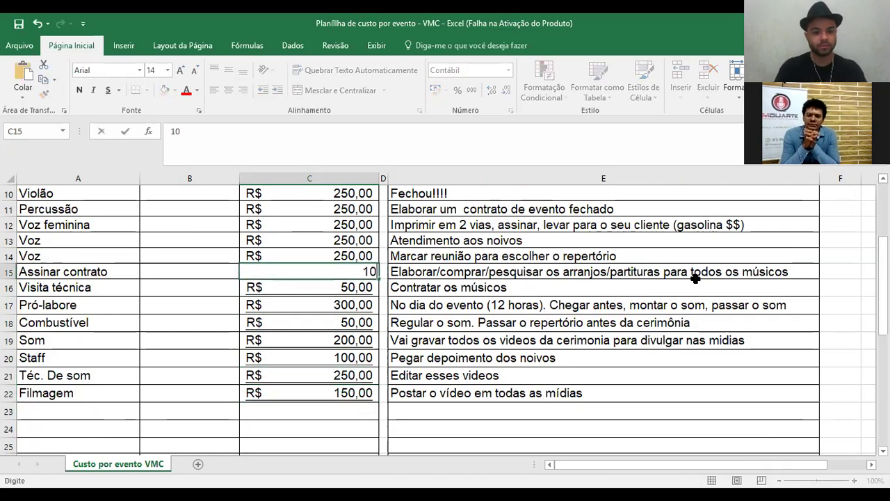
key("Return")
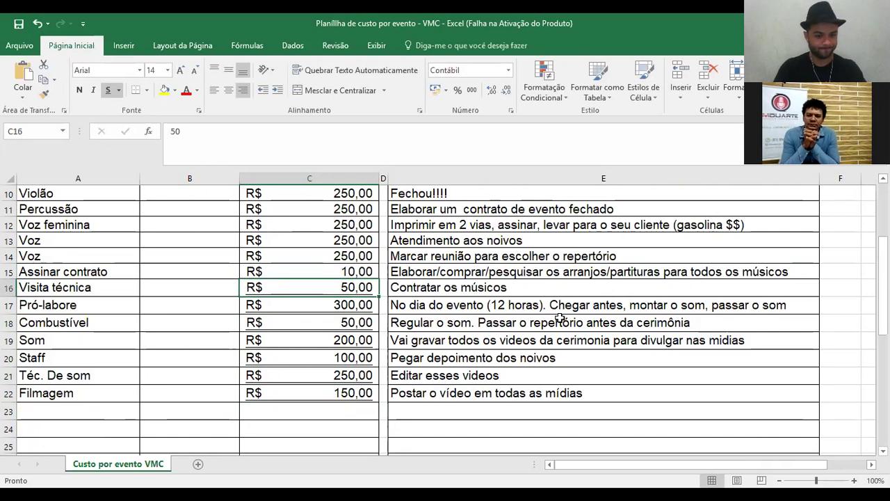
type("20")
key("Return")
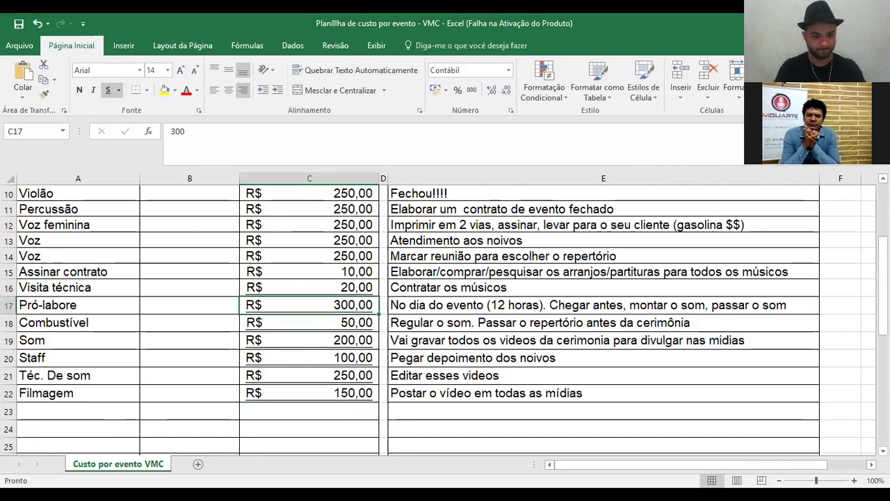
scroll(334, 213, "up", 3)
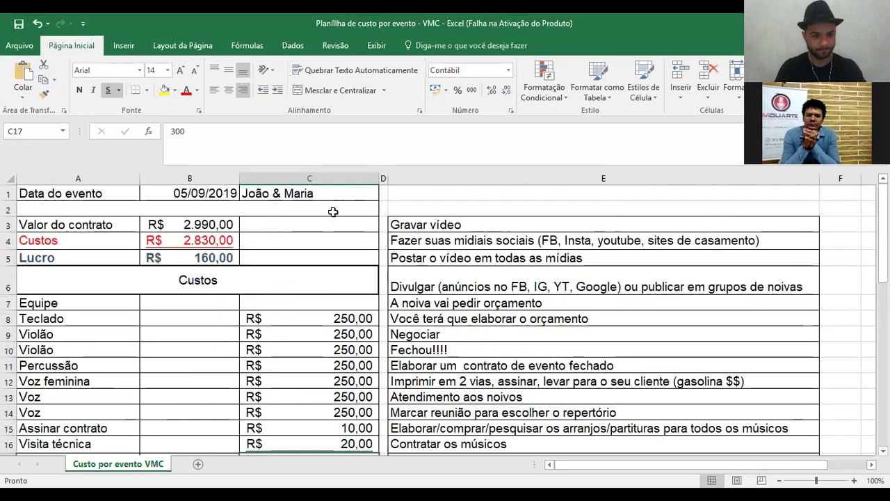
- Check the team names, then enter 3.490 as the contract value in B3
left_click(209, 224)
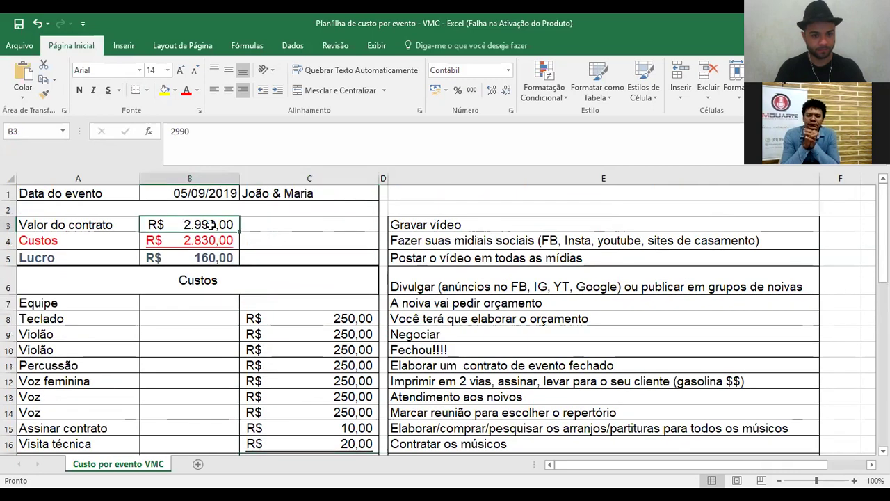
left_click(85, 319)
key("Down")
key("Down")
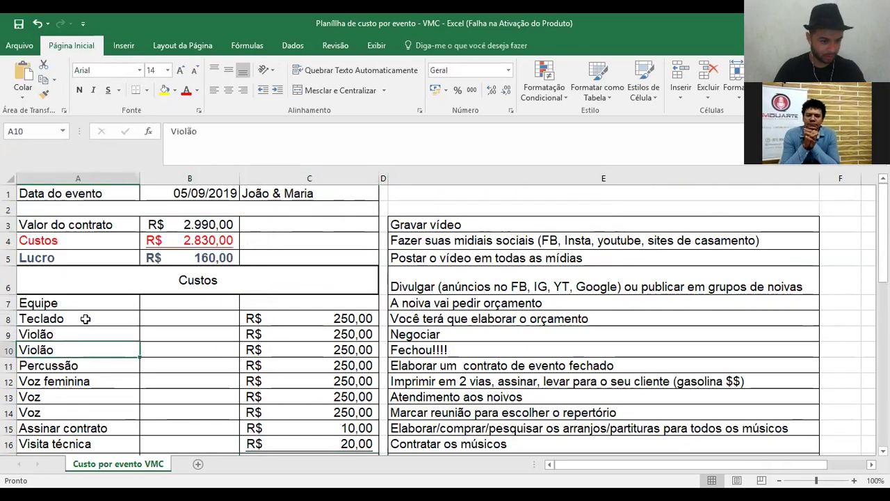
key("Down")
key("Down")
key("Down")
key("Down")
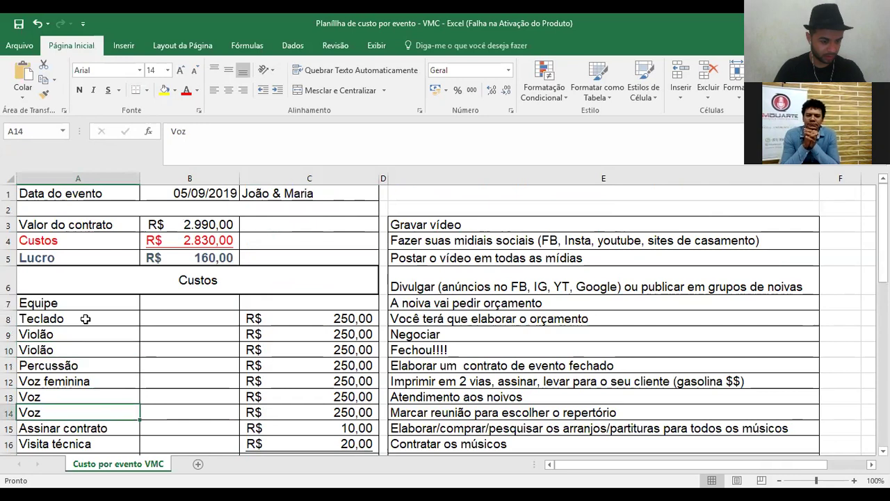
left_click(221, 230)
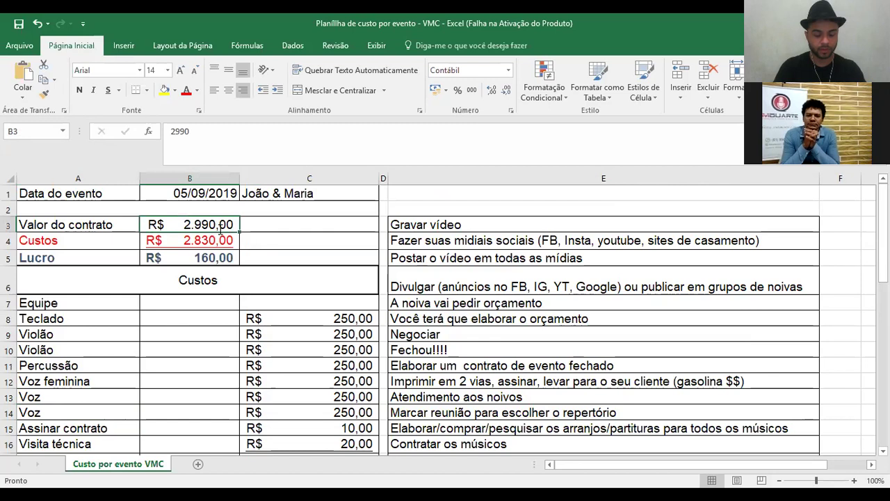
type("3.490")
key("Return")
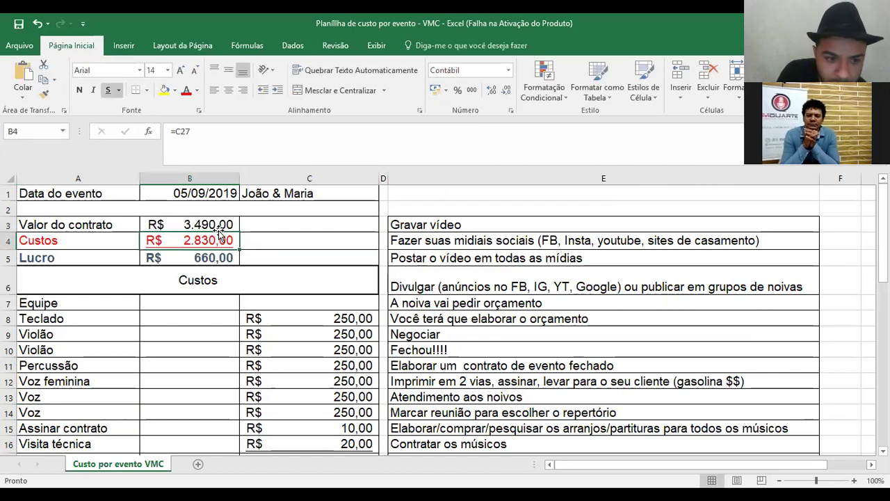
- Clear the R$ 200,00 Som cost and set Téc. De som in C21 to 350
scroll(438, 320, "down", 1)
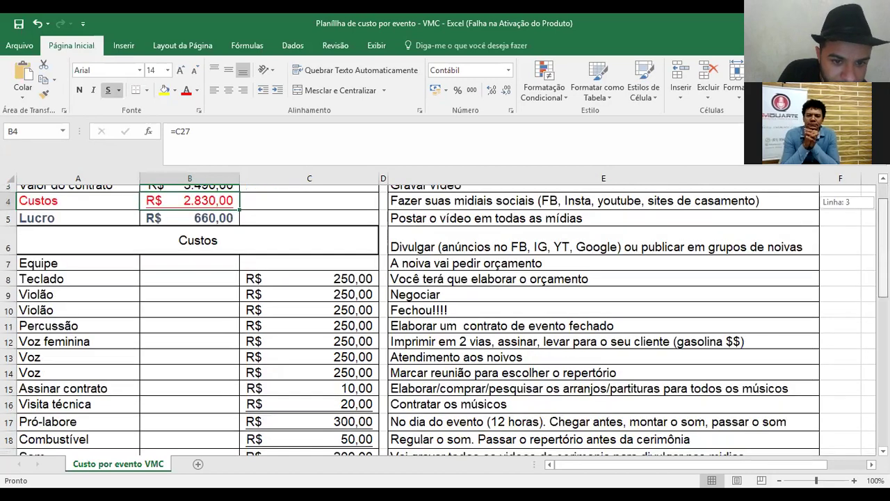
scroll(438, 320, "down", 1)
scroll(438, 320, "down", 1)
scroll(438, 320, "down", 1)
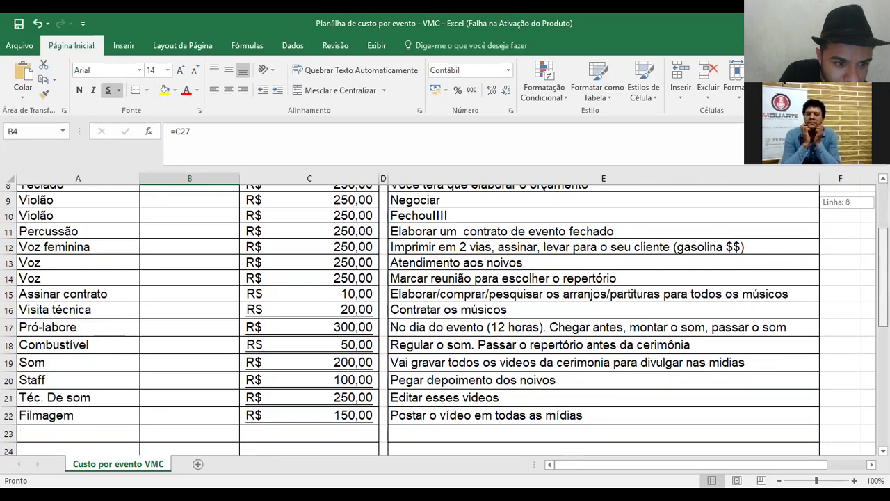
scroll(438, 319, "down", 1)
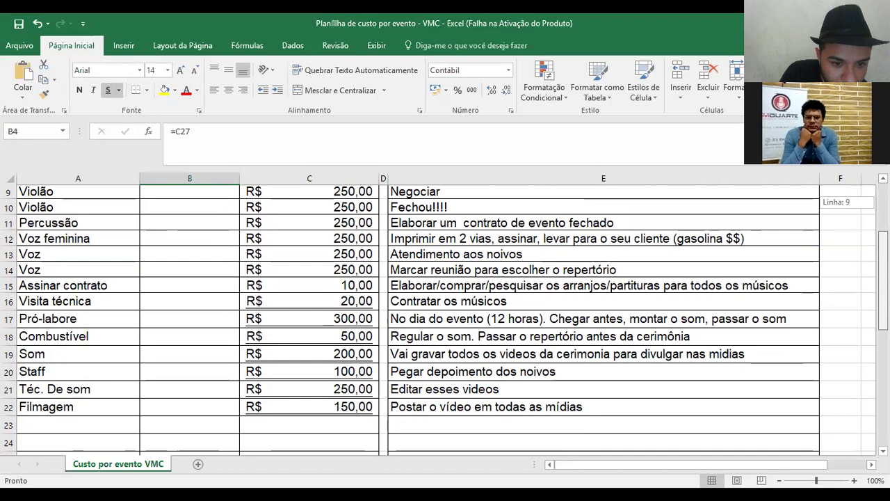
left_click_drag(882, 279, 881, 252)
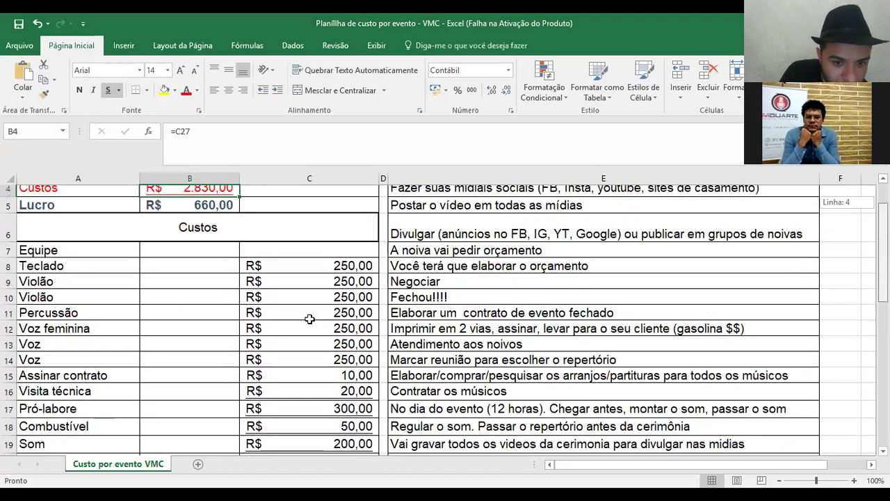
scroll(339, 340, "down", 2)
left_click(341, 344)
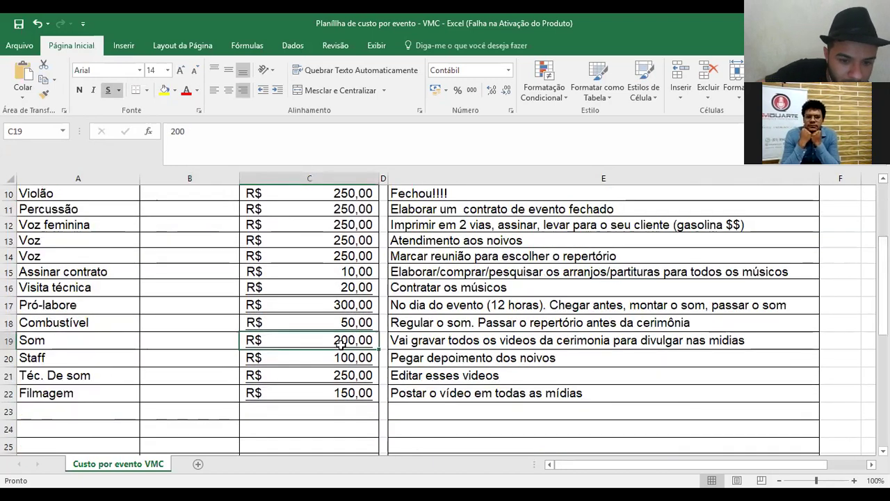
key("Delete")
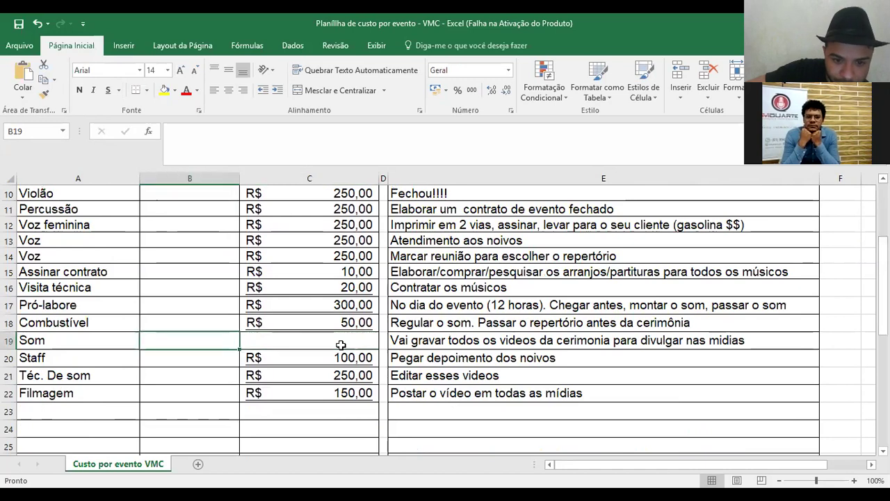
key("Down")
key("Down")
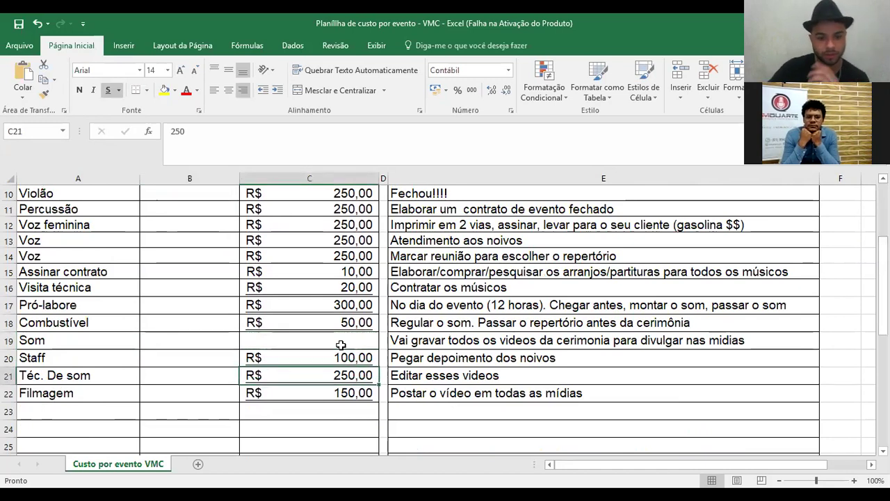
type("350")
key("Return")
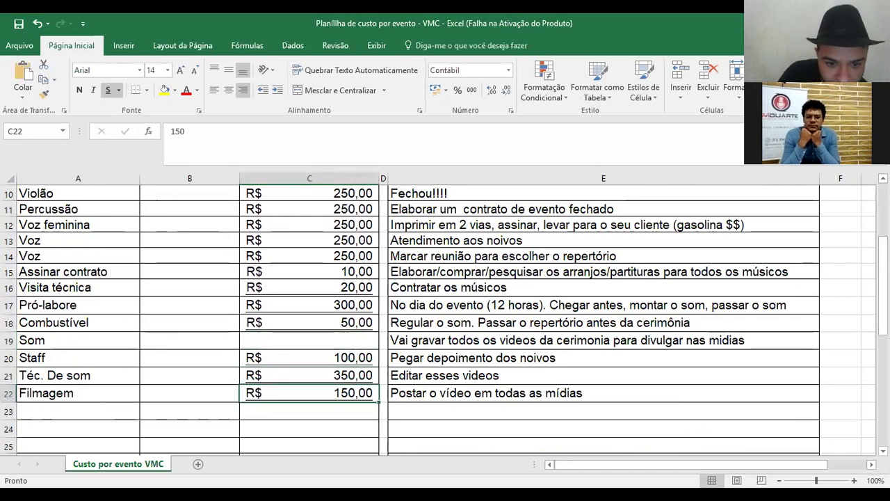
scroll(445, 319, "down", 1)
scroll(445, 319, "up", 3)
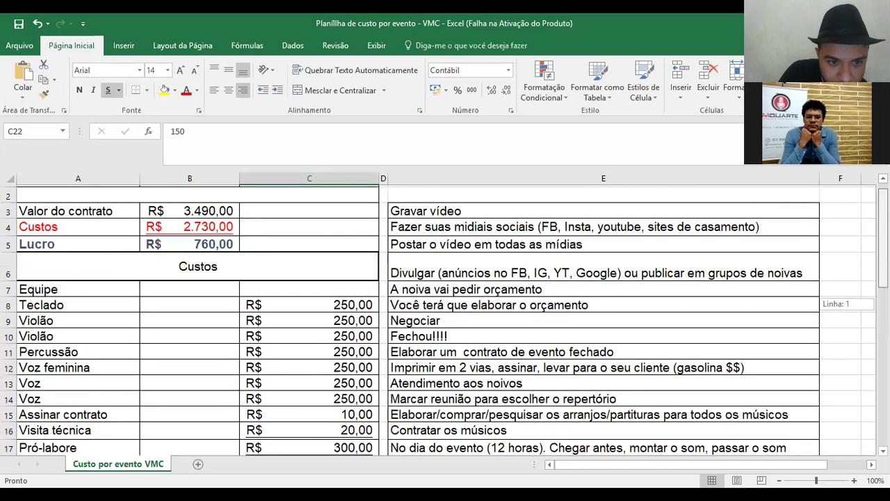
- Enter 200 as the Téc. De som cost in C21
scroll(445, 318, "up", 1)
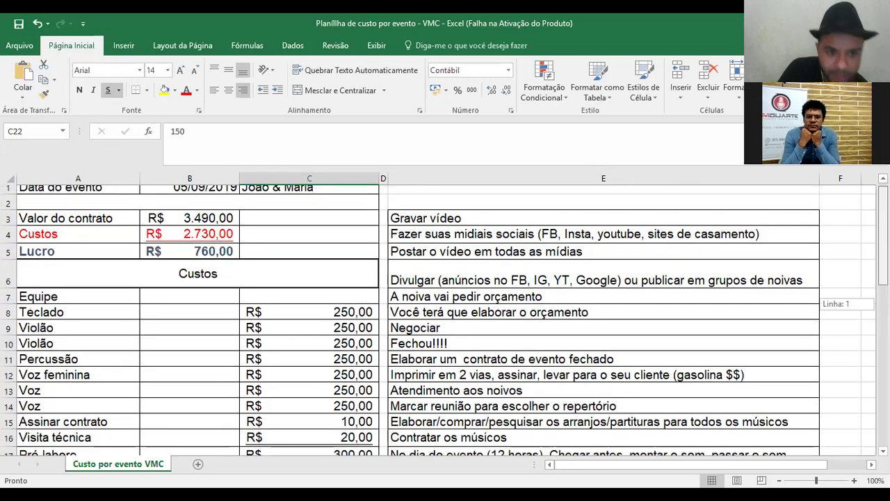
scroll(445, 318, "down", 1)
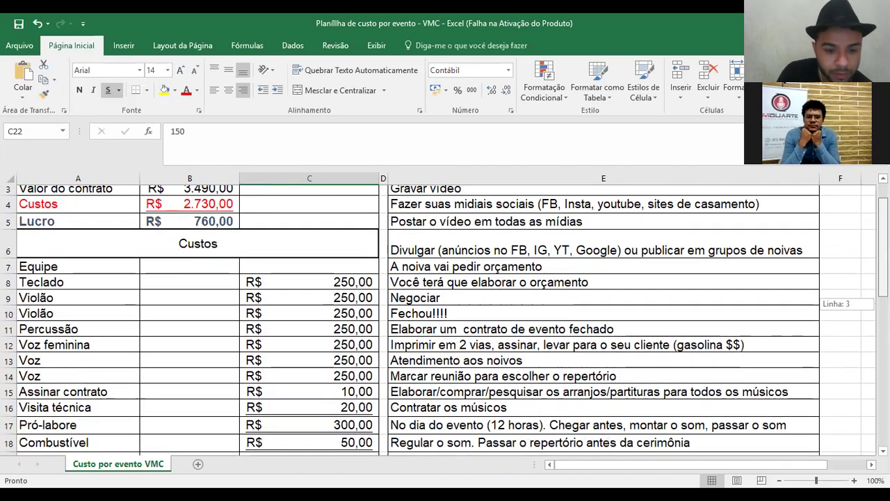
scroll(445, 319, "down", 2)
scroll(445, 319, "down", 1)
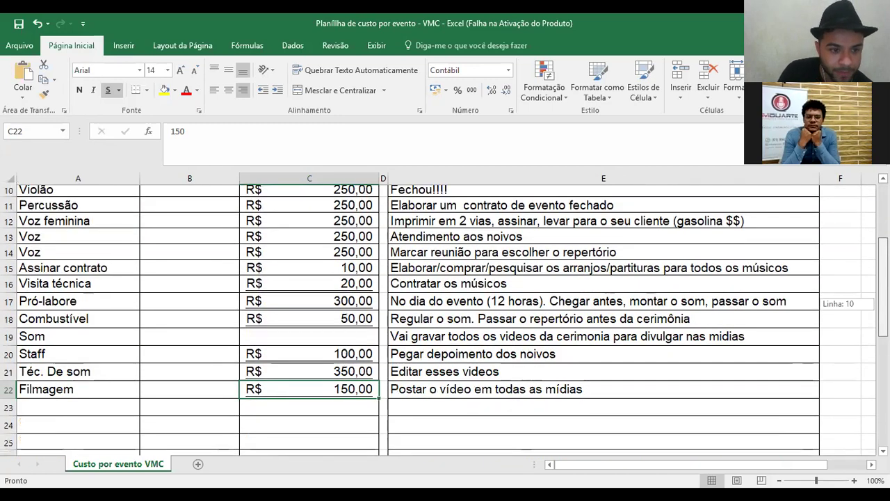
scroll(445, 319, "up", 1)
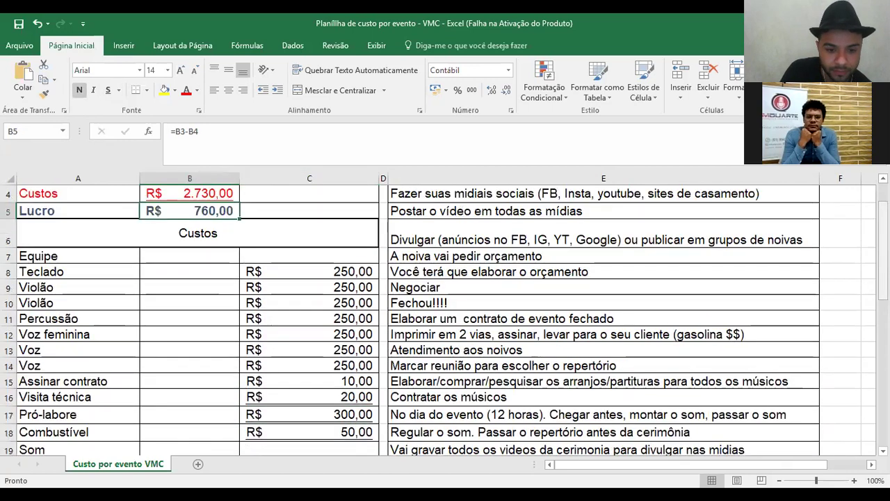
scroll(332, 290, "down", 3)
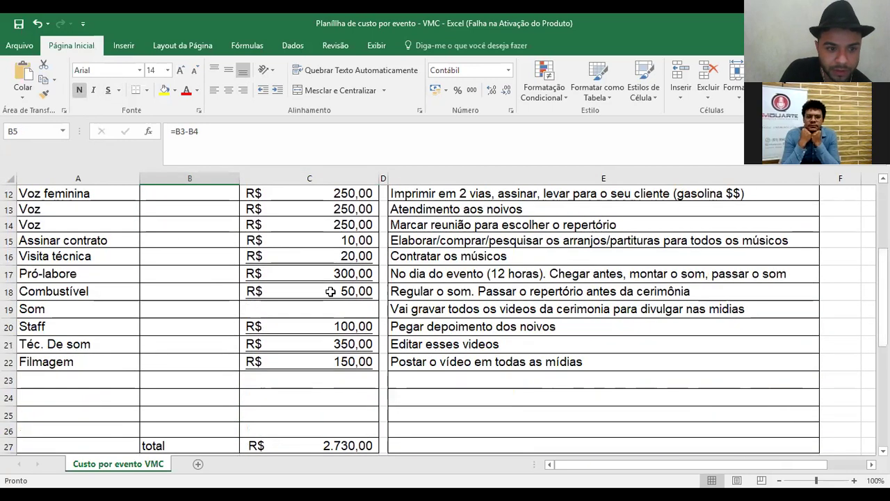
left_click(341, 274)
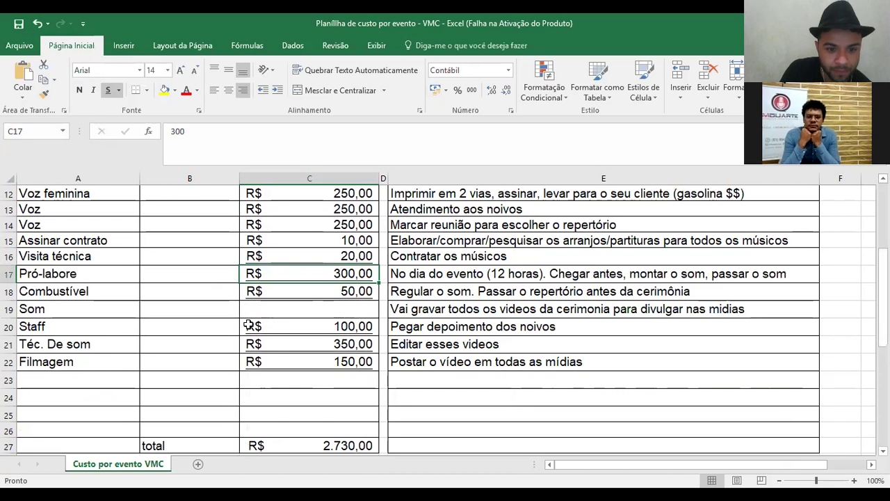
key("Down")
key("Down")
key("Down")
key("Down")
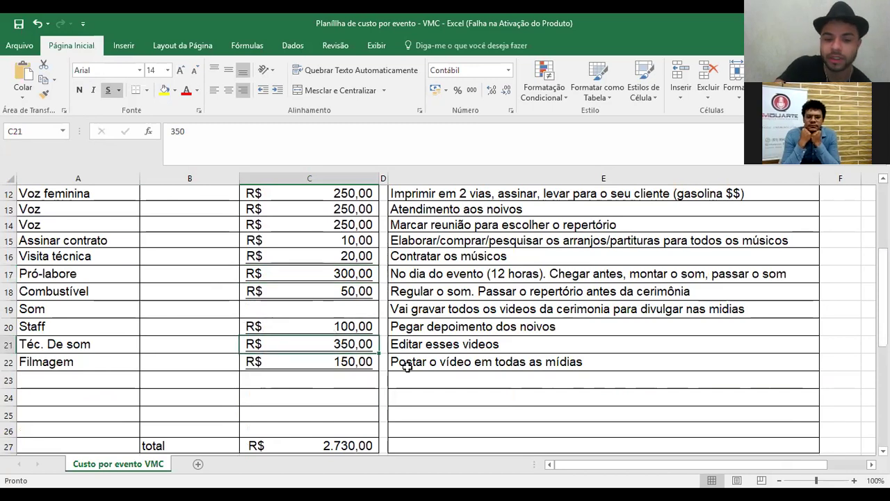
type("200[")
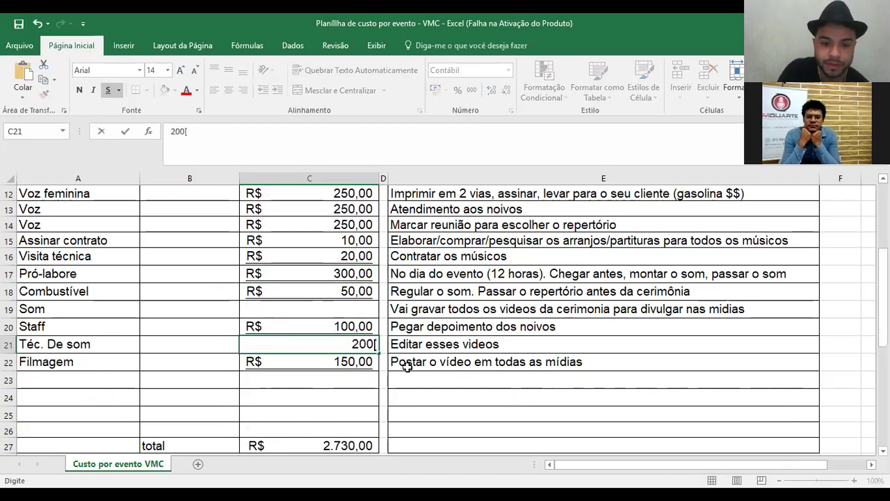
key("Return")
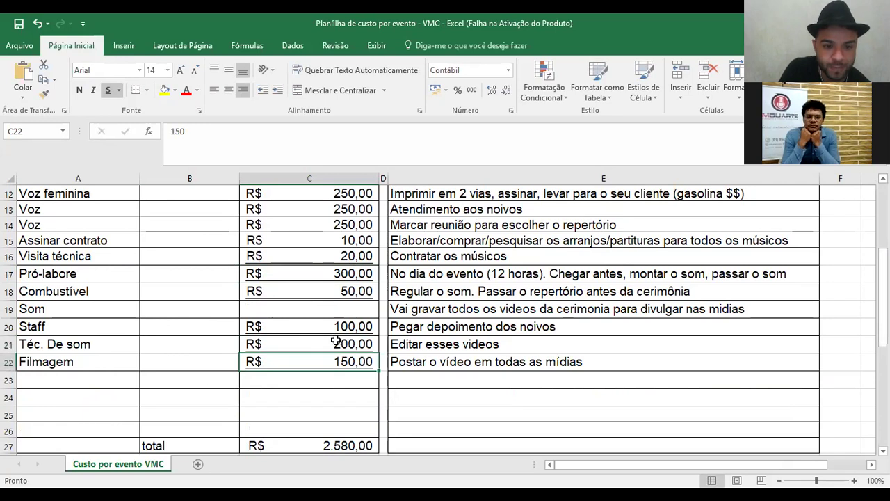
- Try 200 as the Som cost in C19, then undo it to leave Som empty
left_click(339, 307)
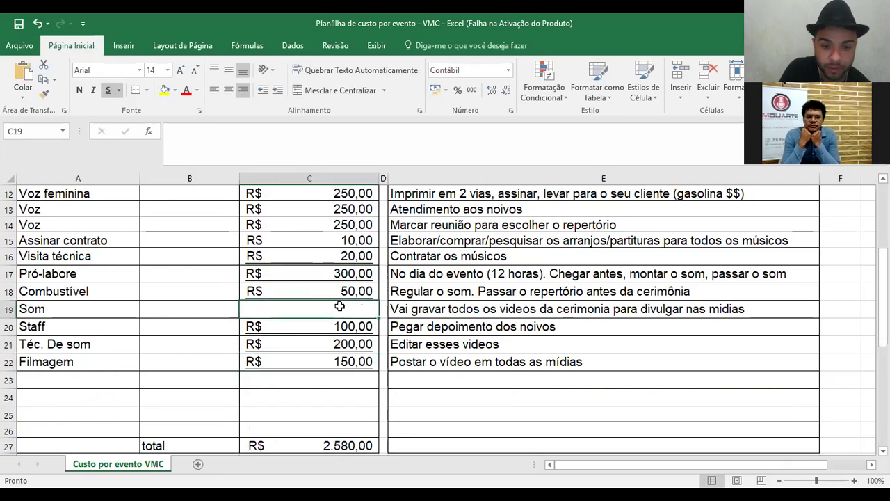
left_click(357, 342)
left_click_drag(336, 327, 340, 343)
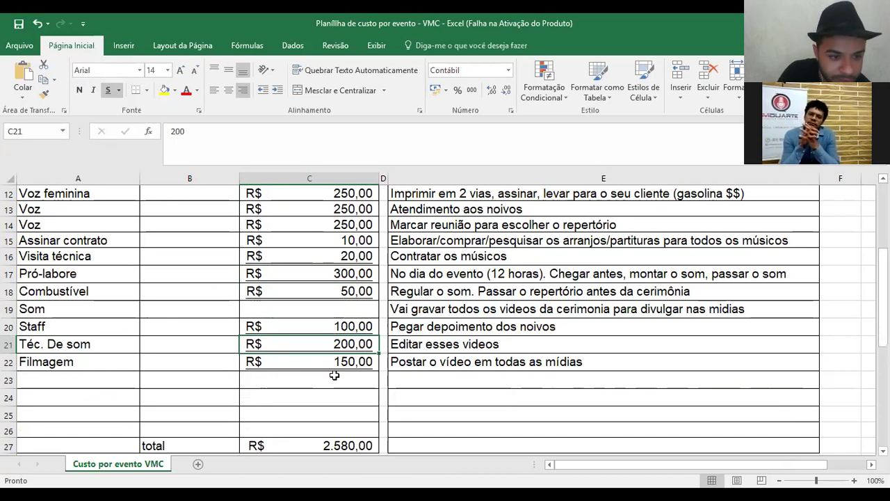
left_click(315, 312)
type("200")
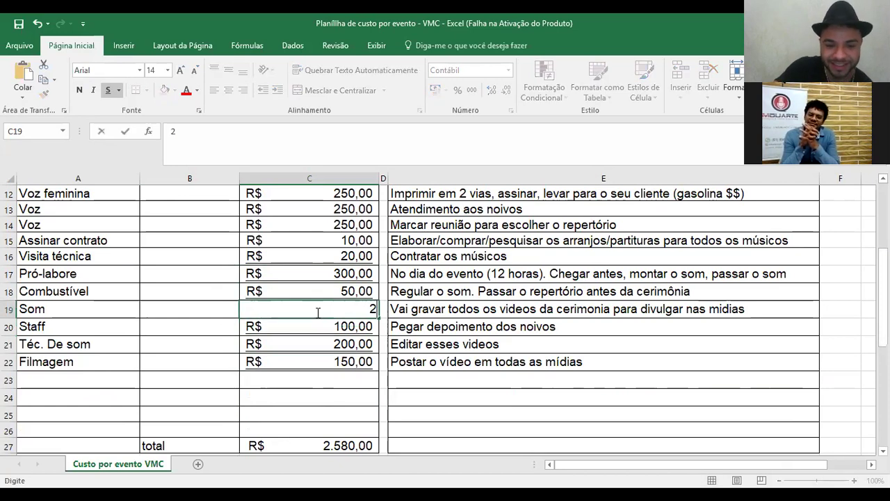
key("Return")
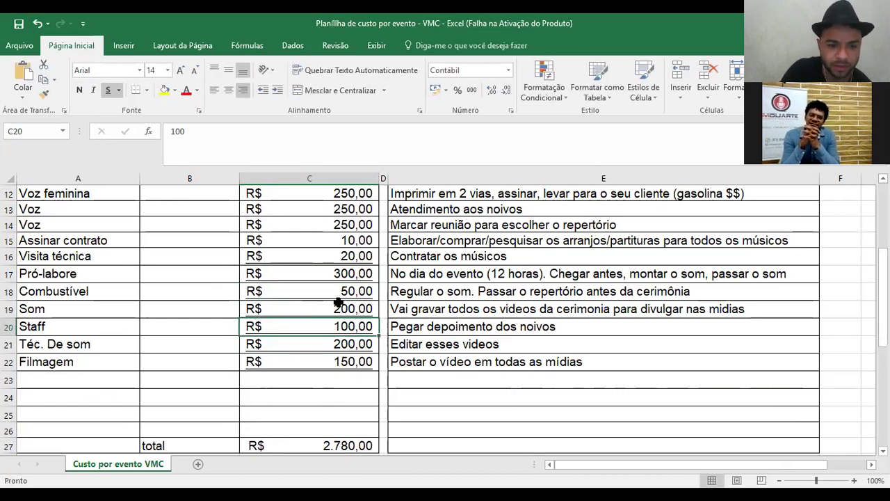
key("ctrl+z")
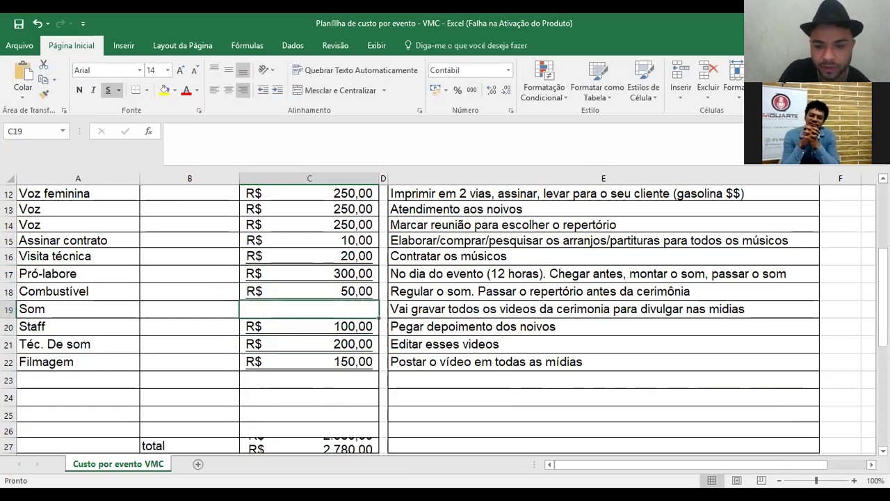
left_click_drag(883, 296, 882, 233)
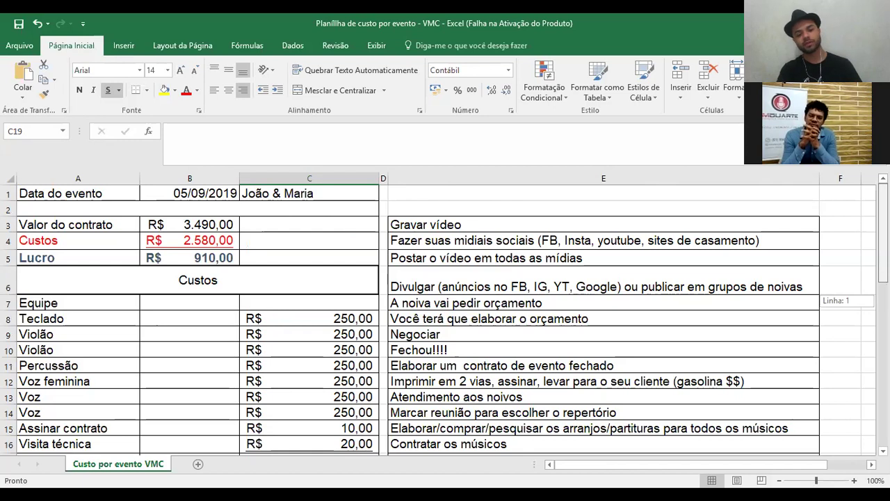
- Check the R$ 910,00 profit formula in B5 and scroll through the cost list
left_click(229, 258)
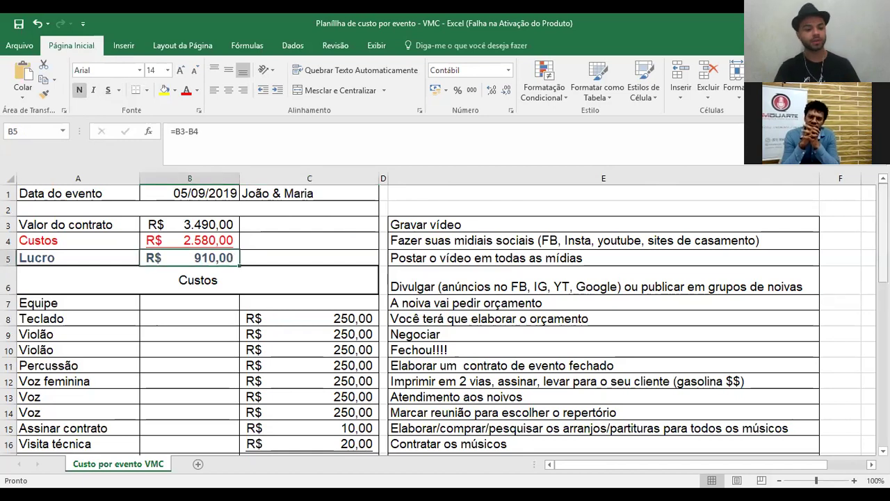
scroll(353, 405, "down", 2)
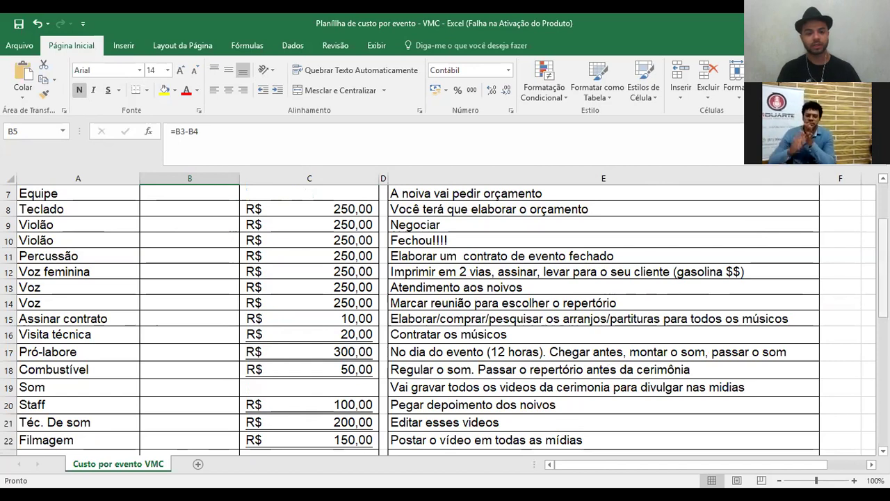
mouse_move(881, 287)
left_mouse_down()
mouse_move(882, 256)
mouse_move(881, 275)
left_mouse_up()
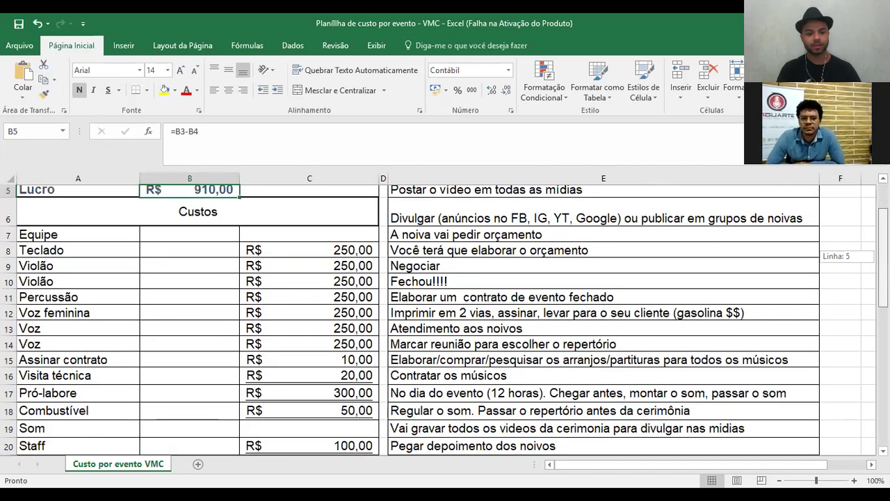
scroll(398, 265, "up", 2)
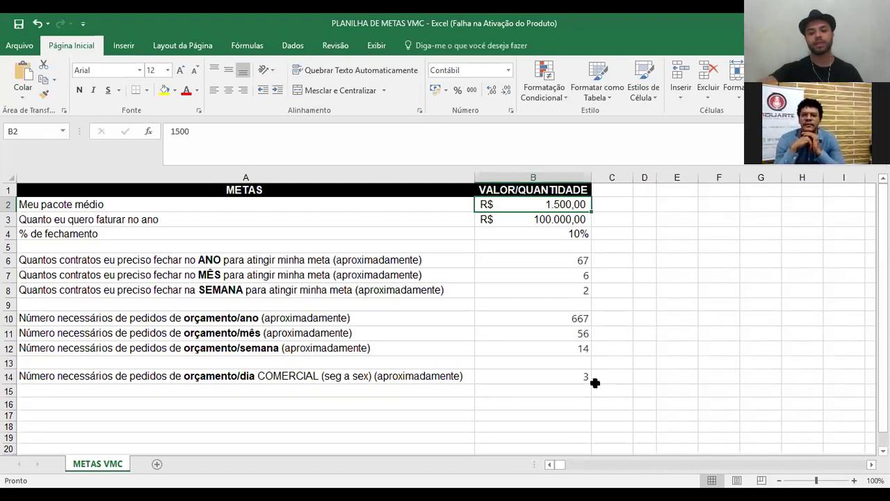
- Clear B2 and B3, then set the average package price in B2 to 2.200
key("Delete")
key("Return")
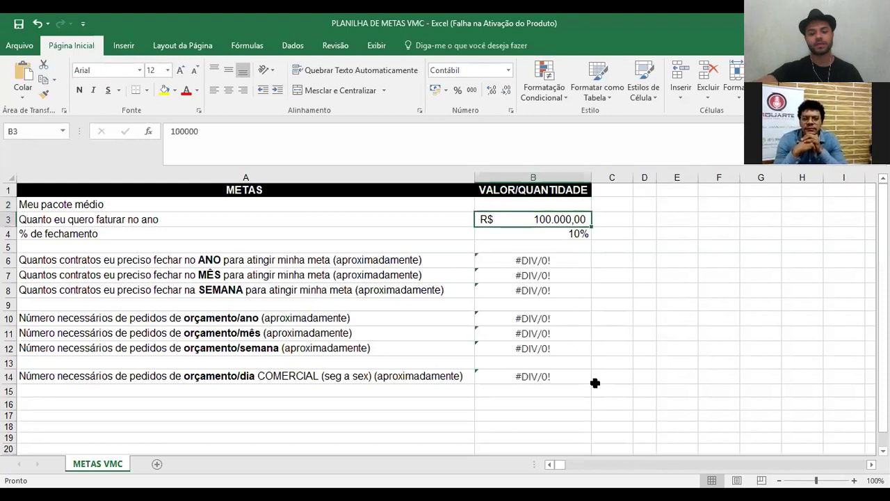
key("Delete")
key("Up")
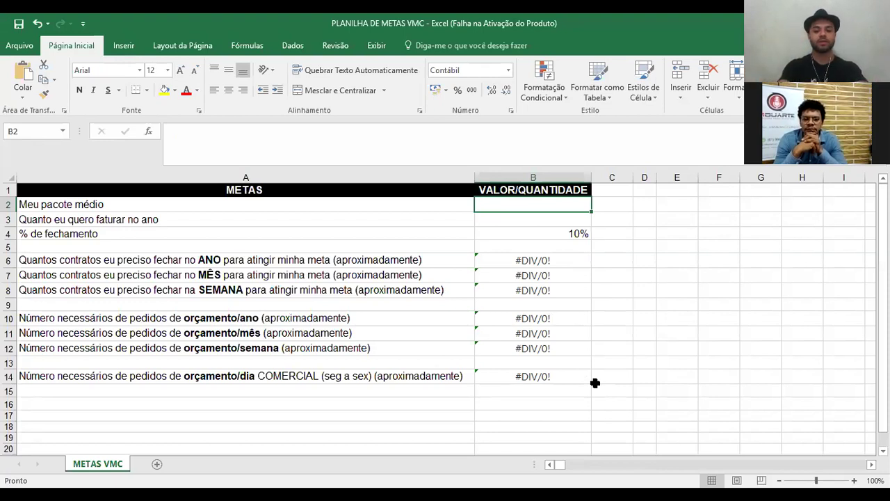
type("2.200")
key("Return")
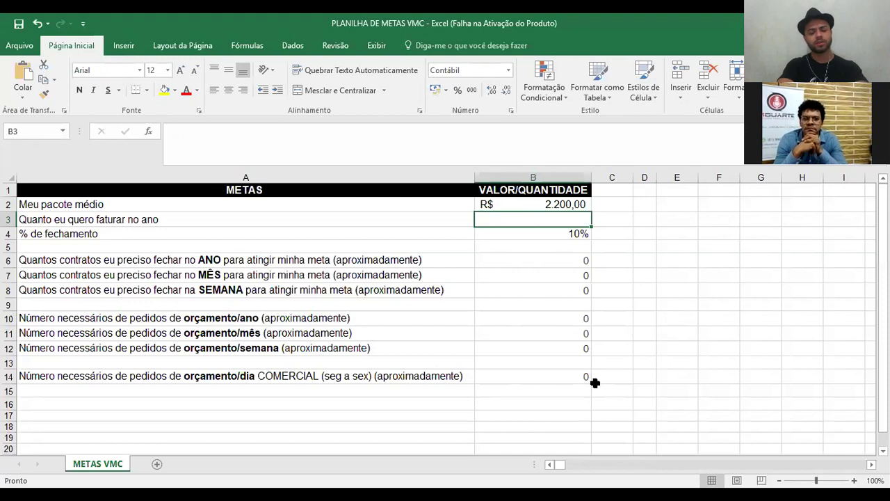
- Enter 100000 as the yearly revenue target in B3
type("96")
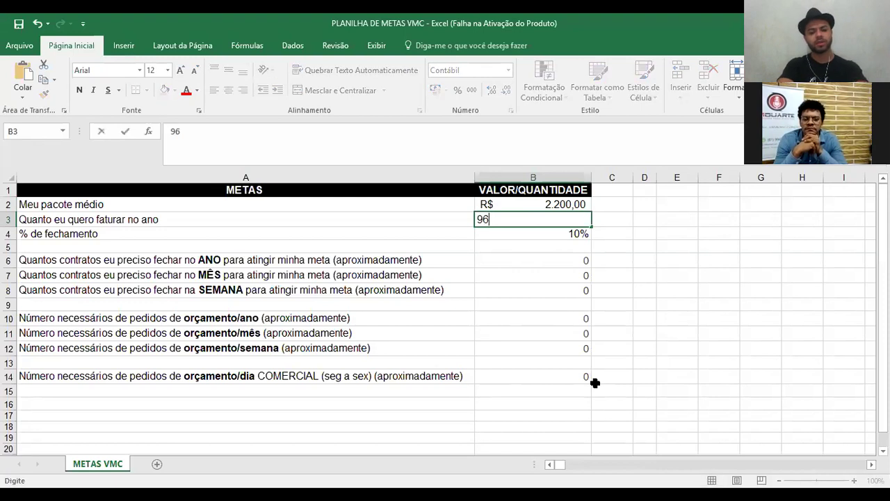
key("BackSpace")
key("BackSpace")
type("1")
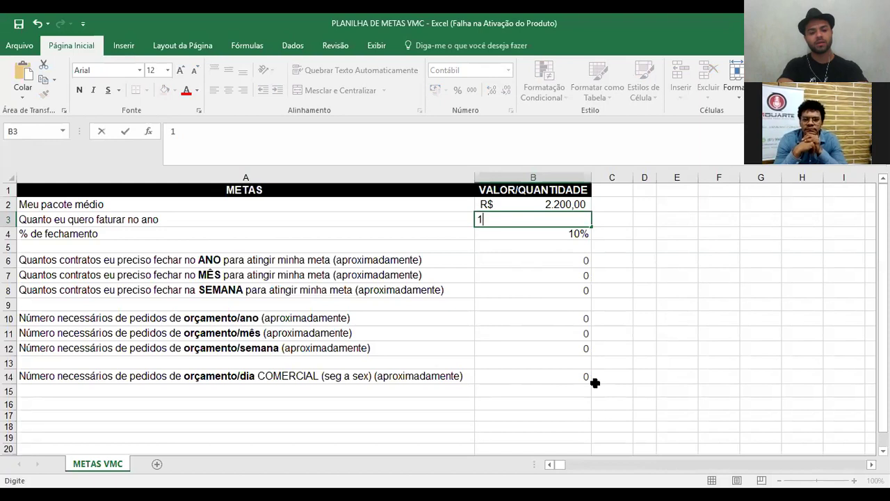
type("00000")
key("Return")
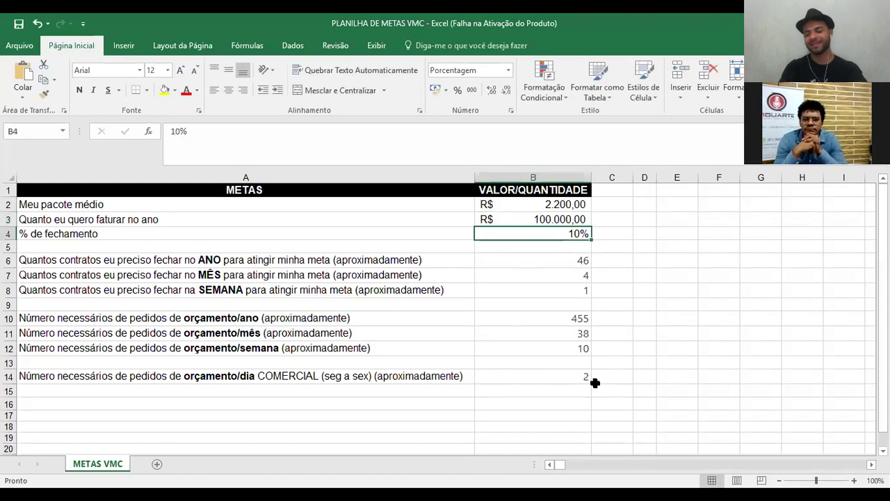
key("Up")
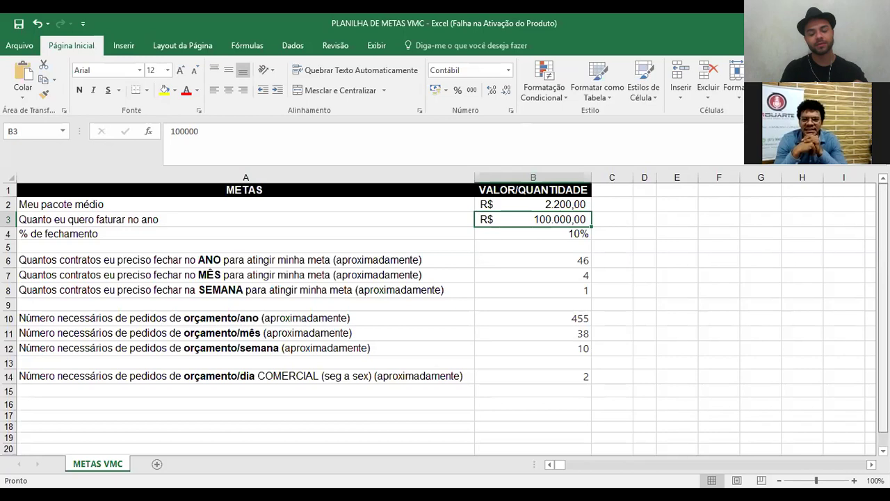
scroll(445, 312, "down", 1)
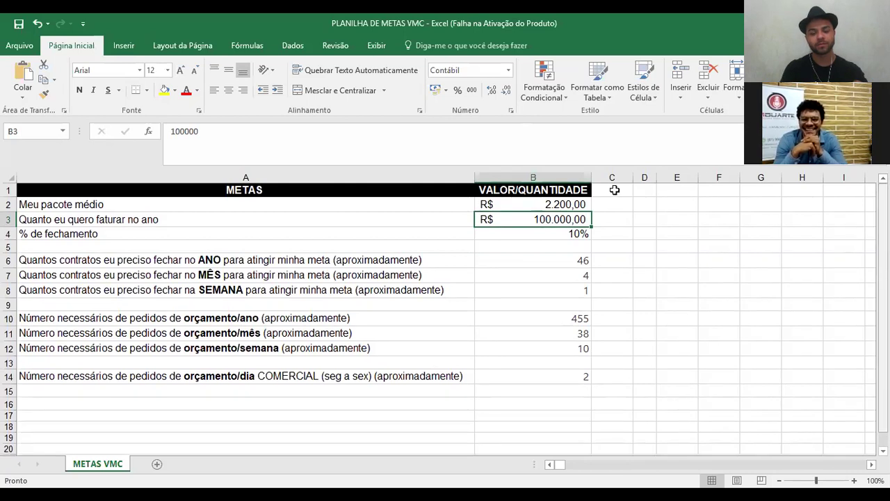
left_click(620, 224)
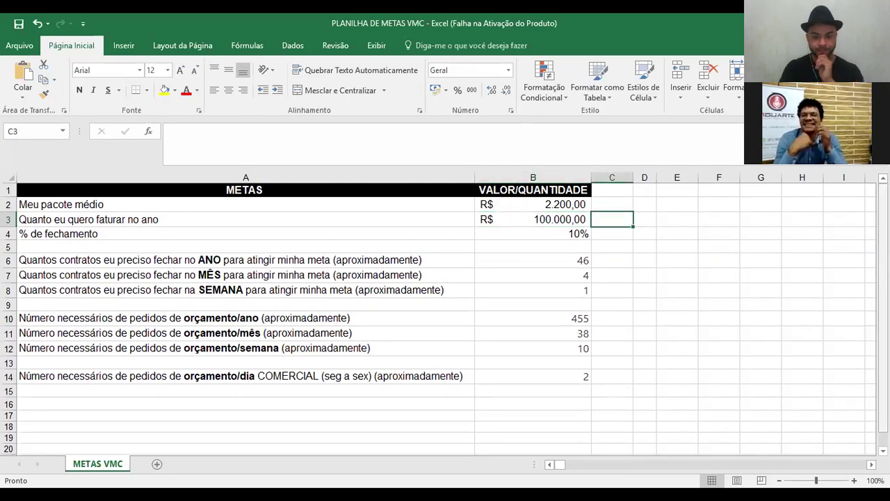
scroll(445, 318, "down", 1)
scroll(445, 318, "up", 1)
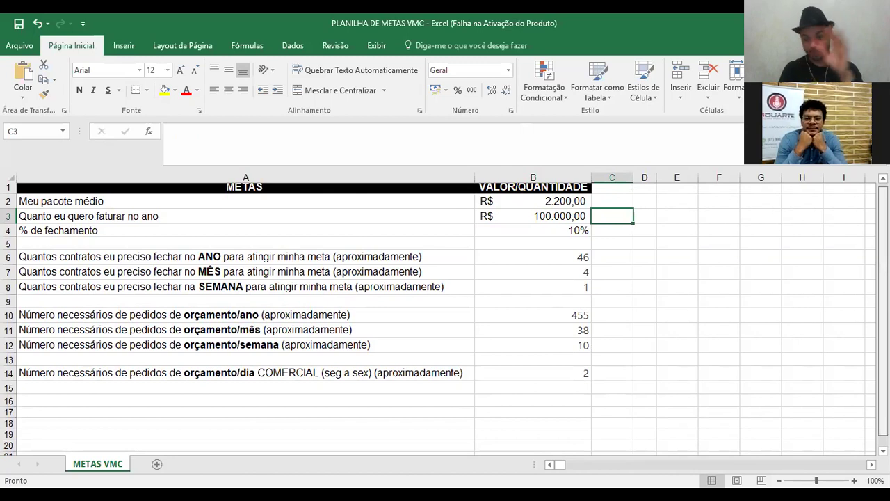
scroll(445, 318, "up", 1)
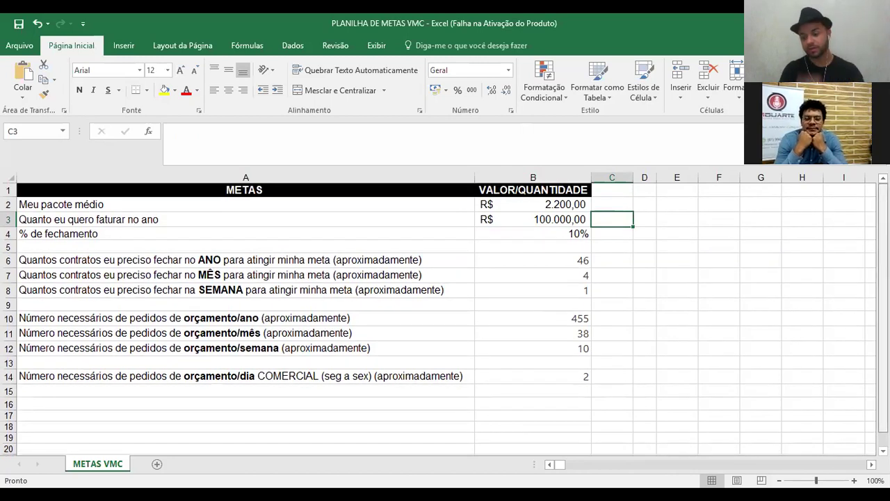
scroll(445, 318, "down", 1)
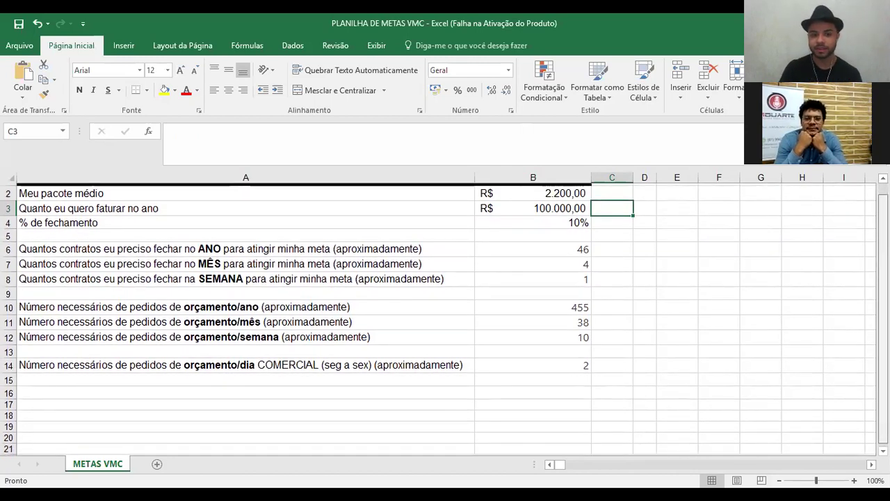
scroll(445, 319, "up", 1)
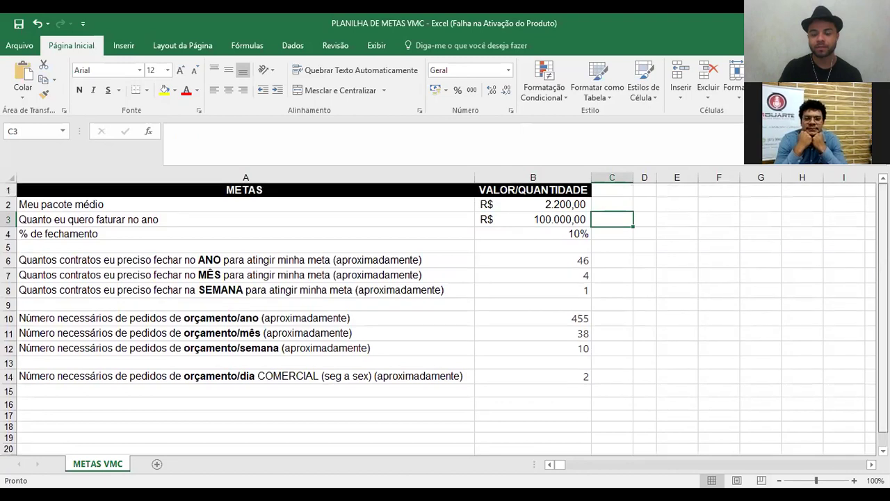
left_click(571, 253)
left_click(580, 376, "shift")
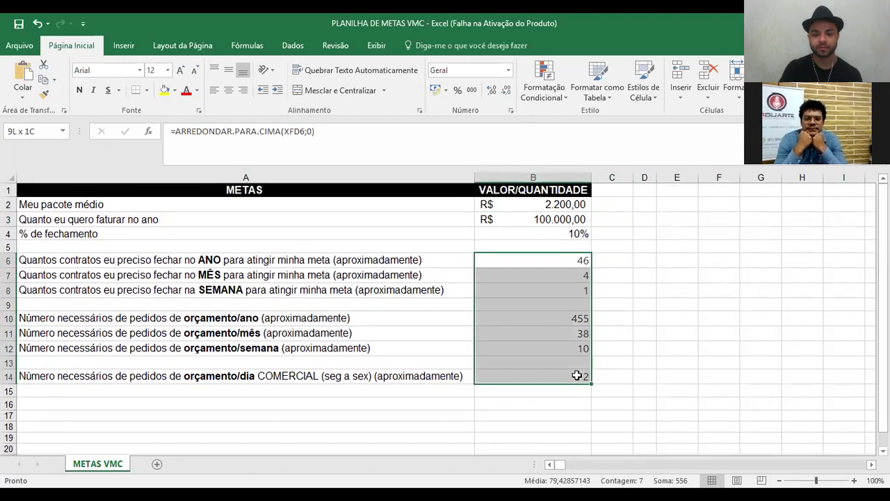
left_click(83, 257)
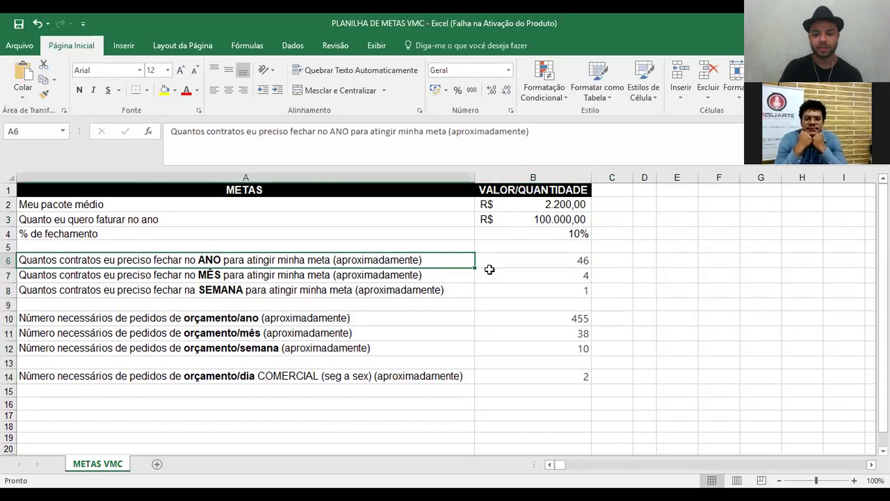
left_click(516, 260)
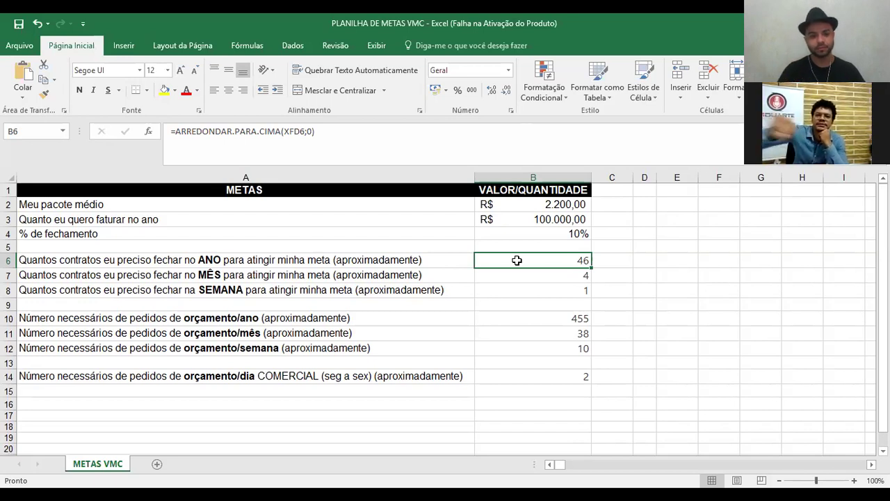
key("Down")
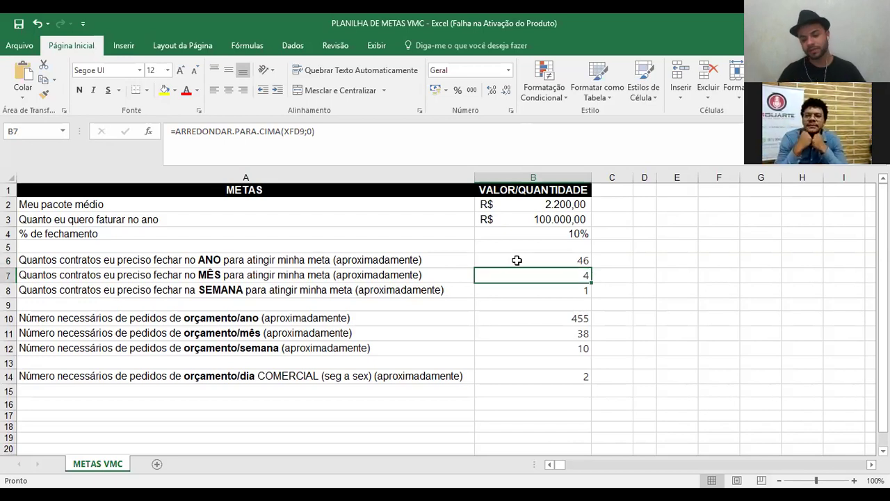
key("Down")
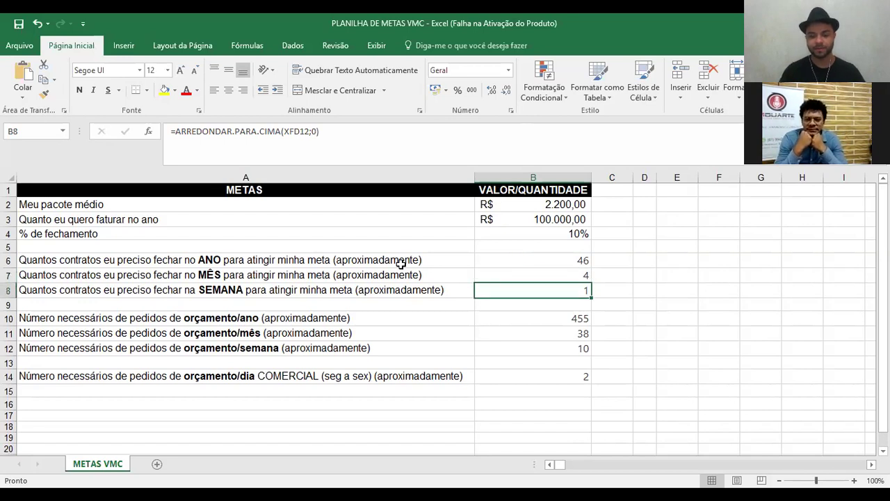
left_click_drag(417, 260, 431, 283)
left_click(526, 273)
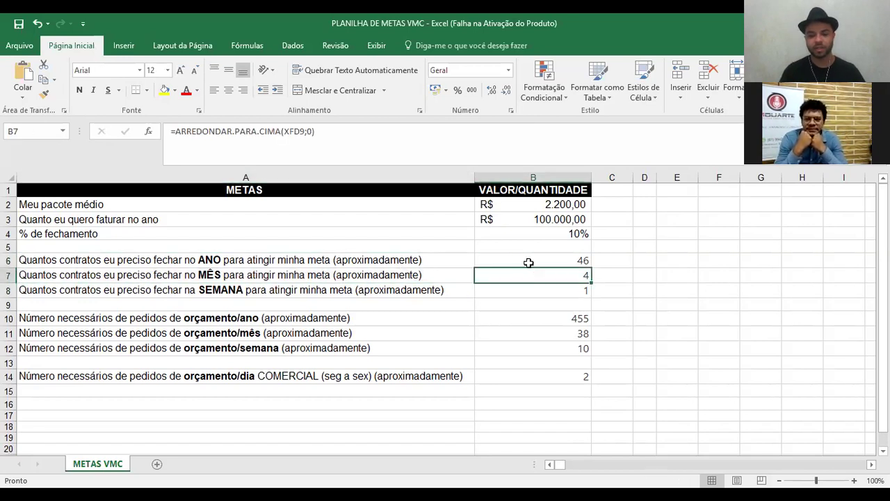
left_click(339, 315)
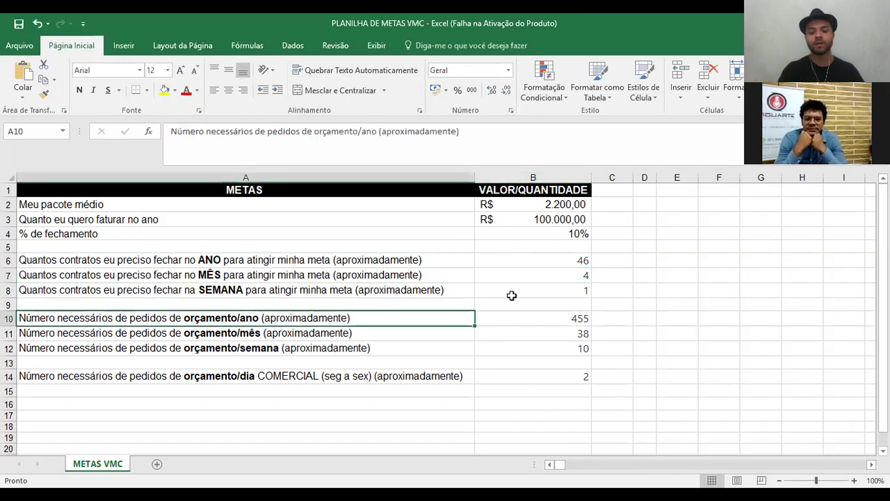
left_click(572, 321)
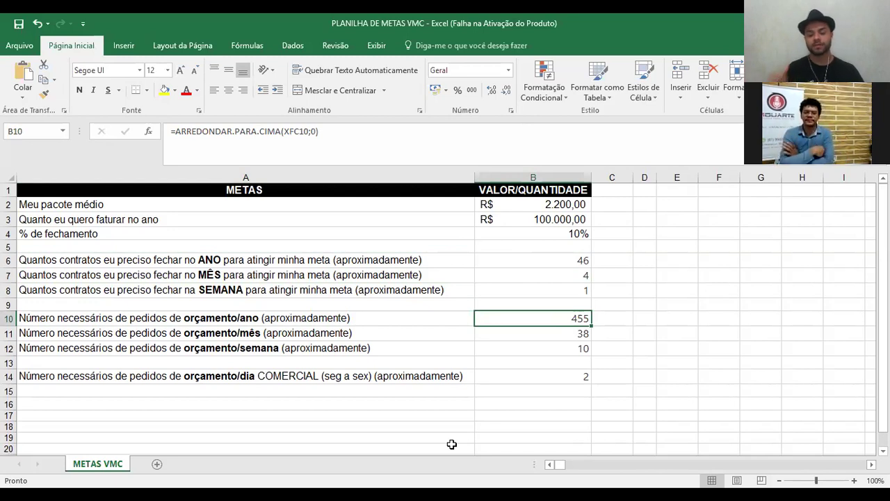
key("Down")
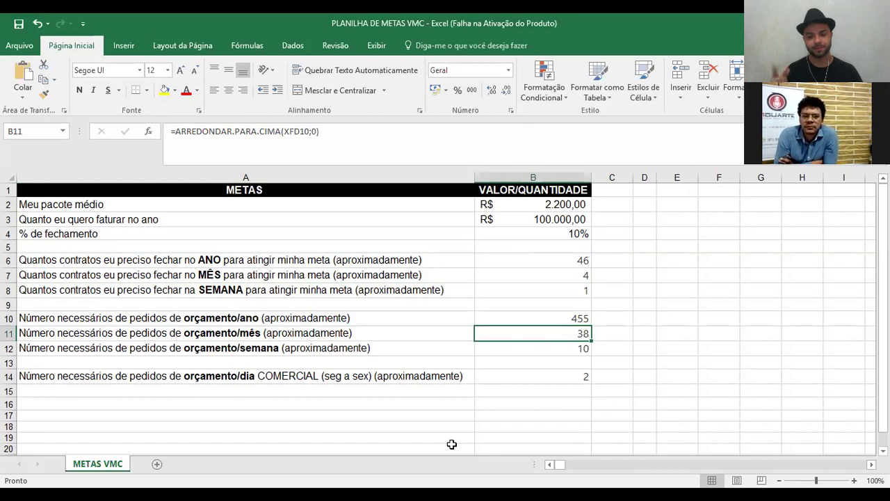
key("Down")
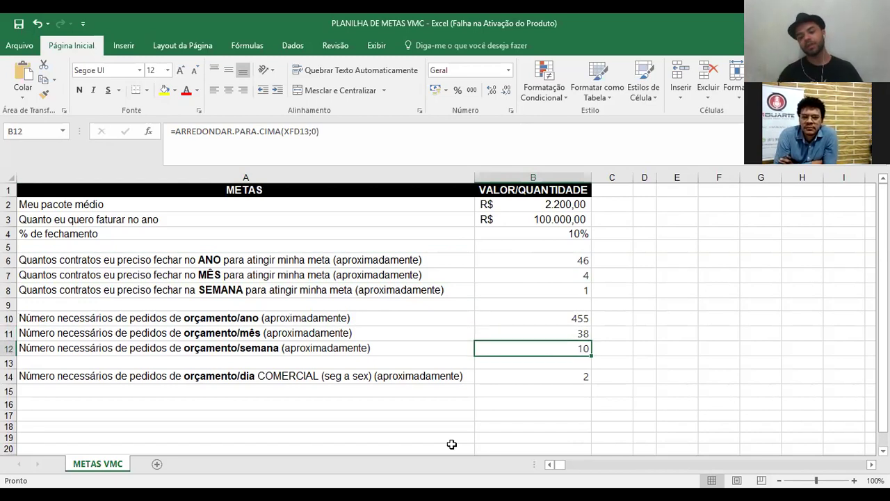
key("Down")
key("Down")
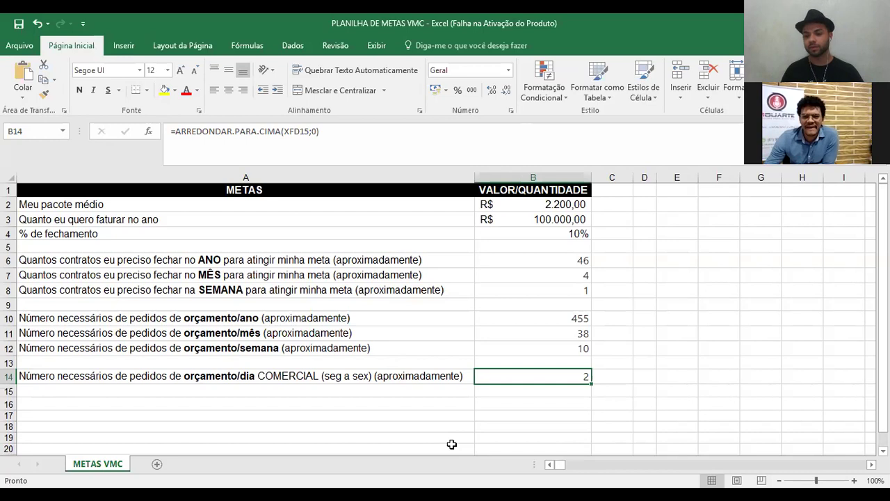
key("Up")
key("Up")
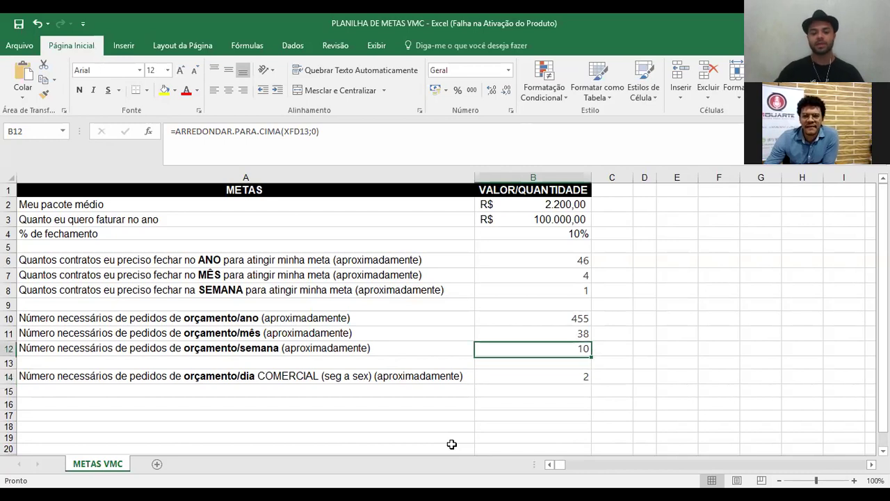
- Try average package prices of 1000 and then 900 in B2
key("Up")
key("Up")
key("Up")
key("Up")
key("Up")
key("Up")
key("Up")
key("Up")
key("Up")
key("Up")
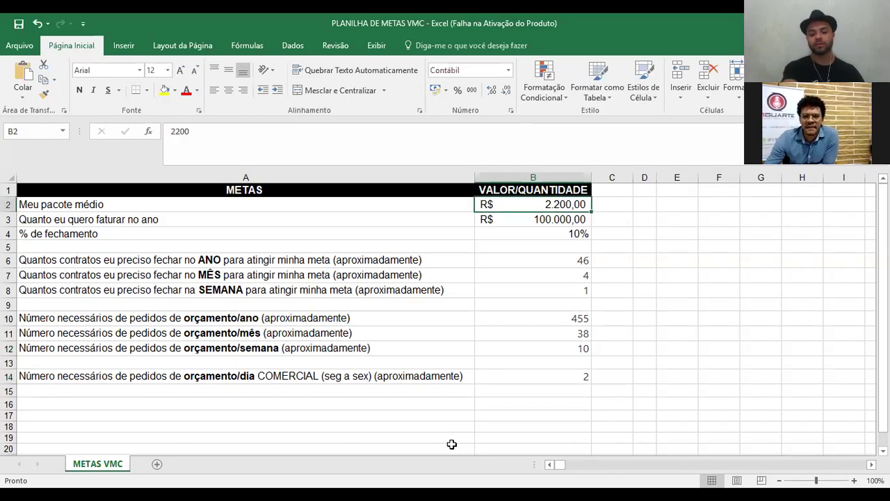
type("1000")
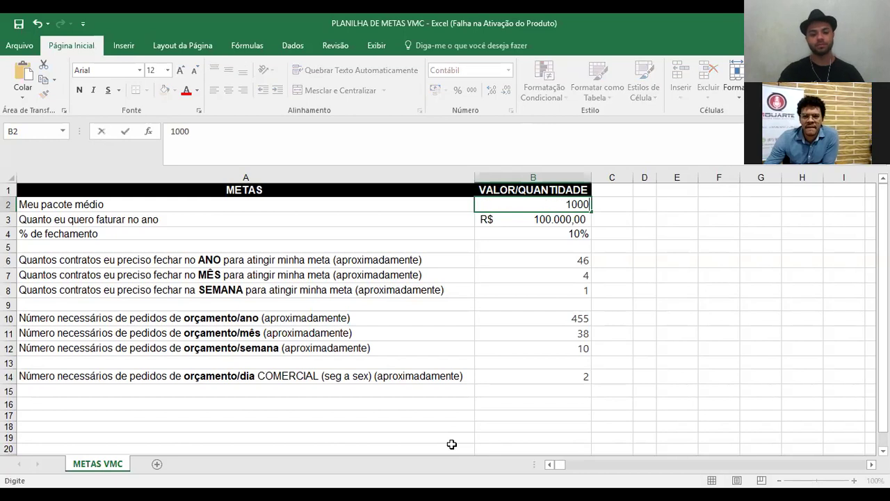
key("Return")
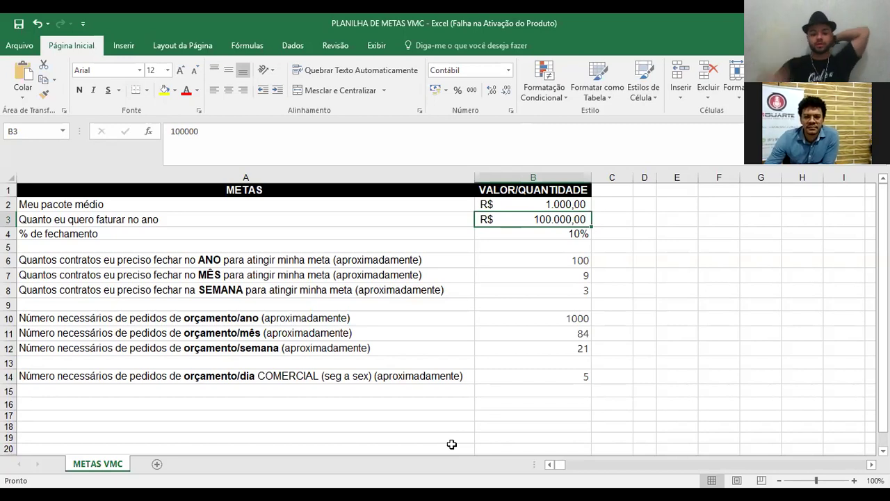
key("Up")
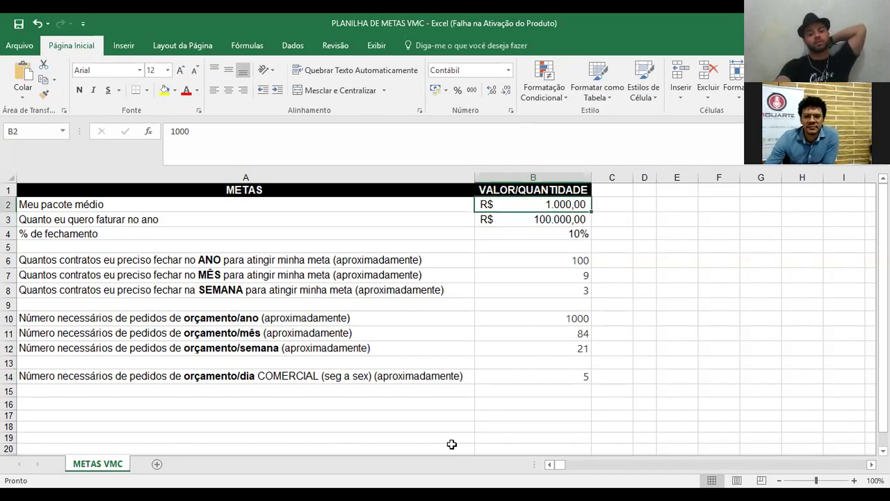
type("90")
key("BackSpace")
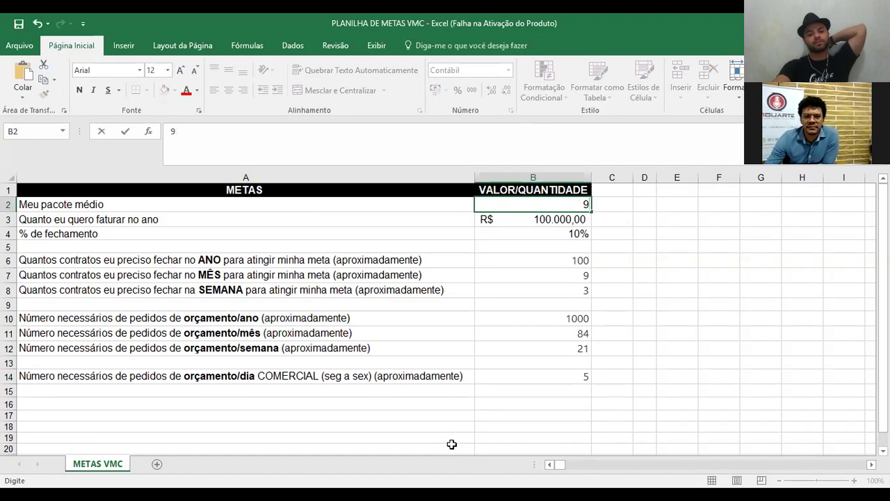
type("90")
key("BackSpace")
key("BackSpace")
type("00")
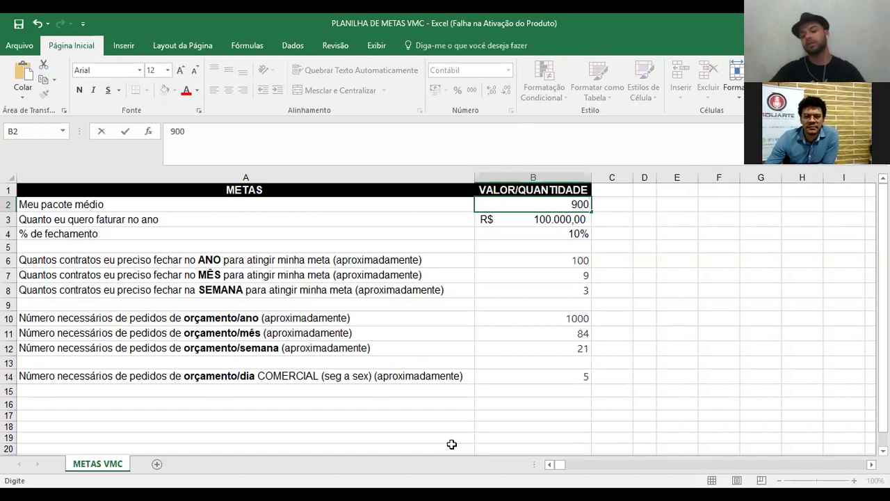
key("Return")
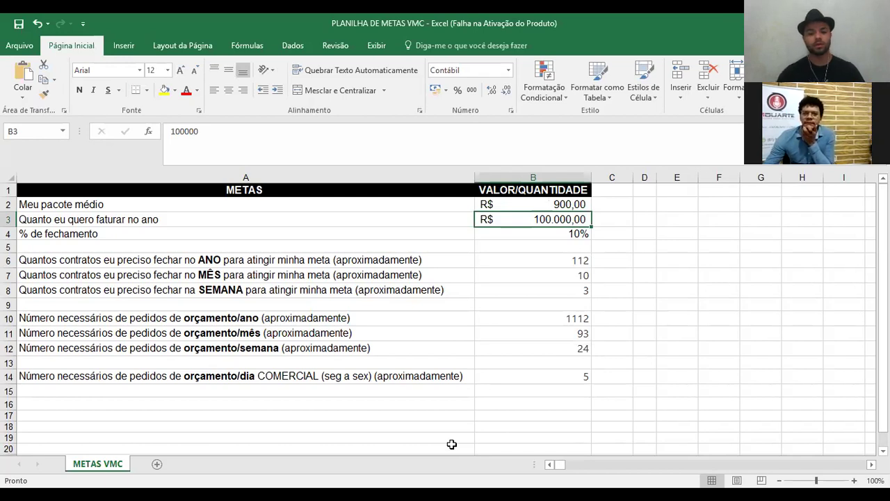
- Try package prices of 3000 and 4000, then settle on 3490 in B2
key("Up")
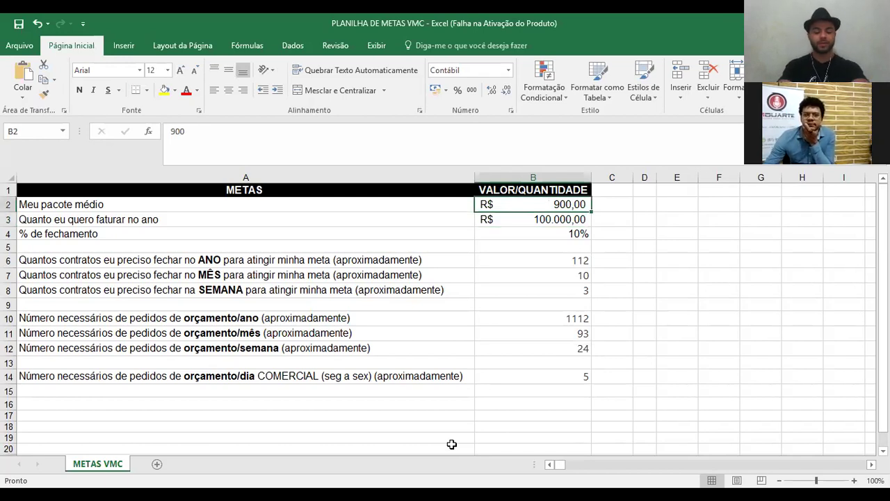
key("BackSpace")
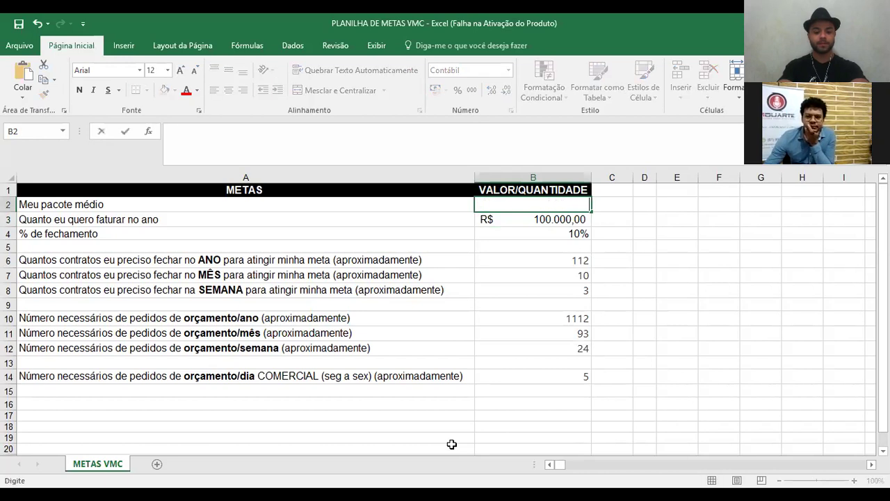
type("30")
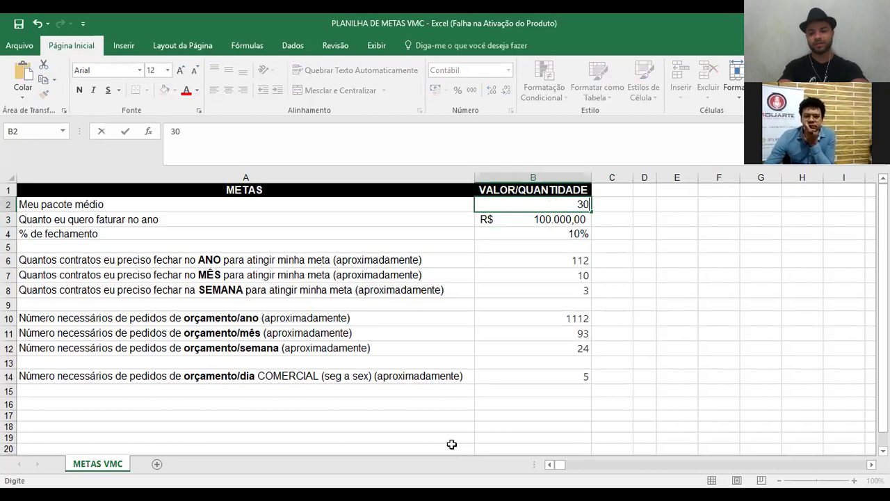
type("00")
key("Return")
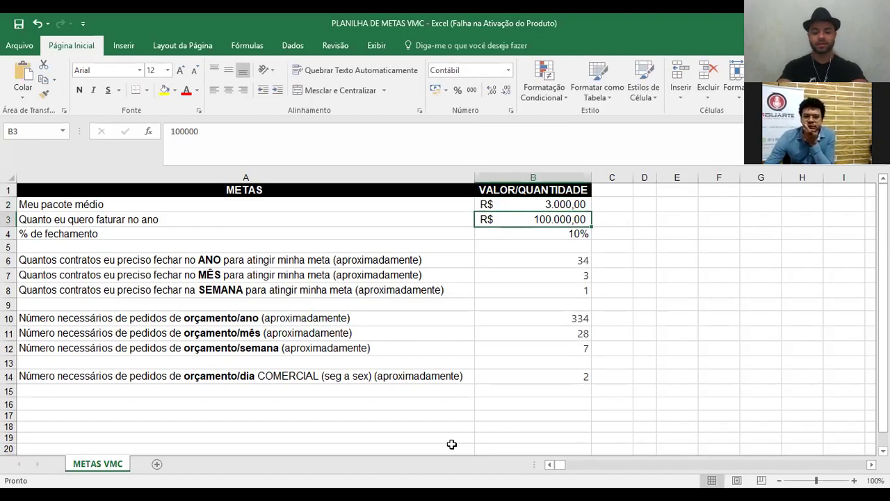
key("Up")
type("400")
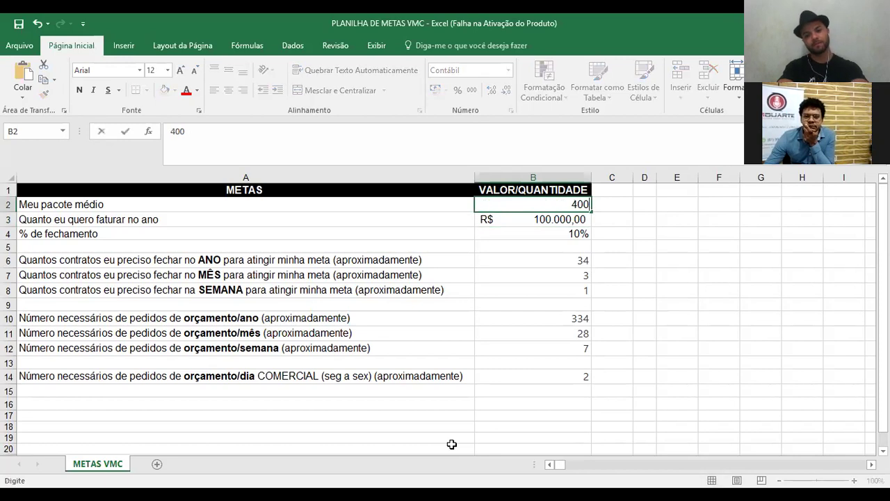
key("BackSpace")
key("BackSpace")
key("BackSpace")
type("3")
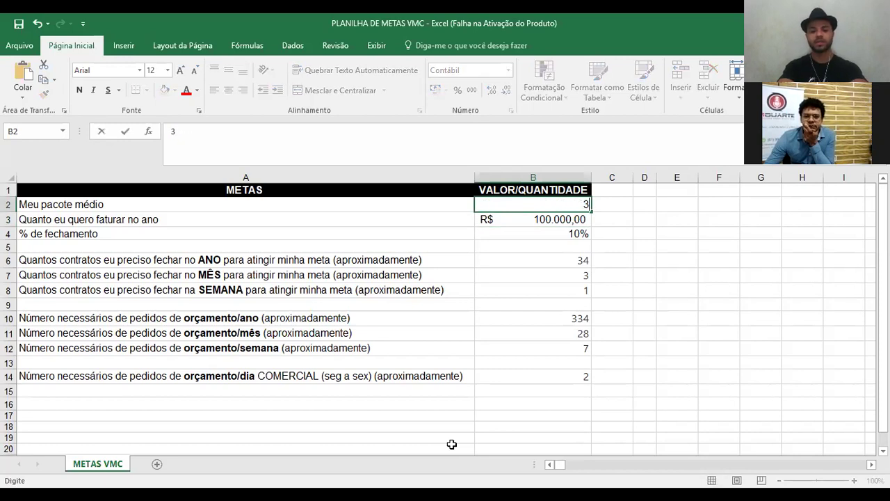
type("40")
key("BackSpace")
type("9")
key("BackSpace")
key("BackSpace")
key("BackSpace")
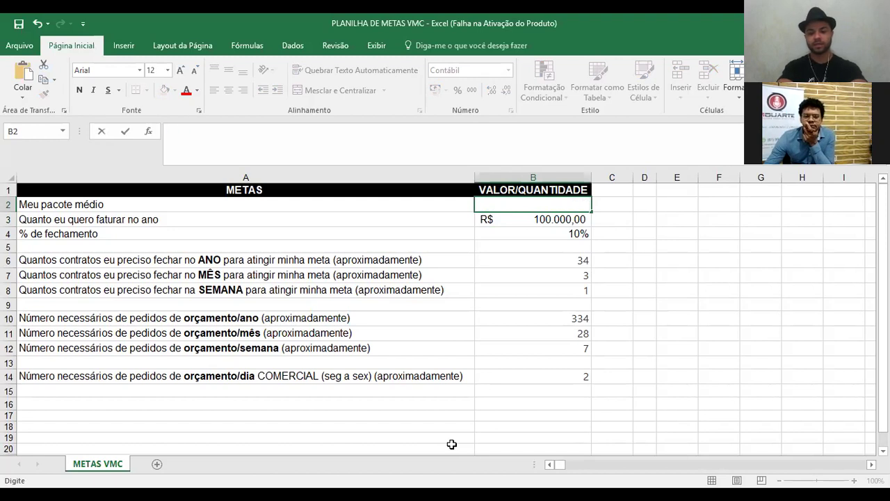
type("40000")
key("Return")
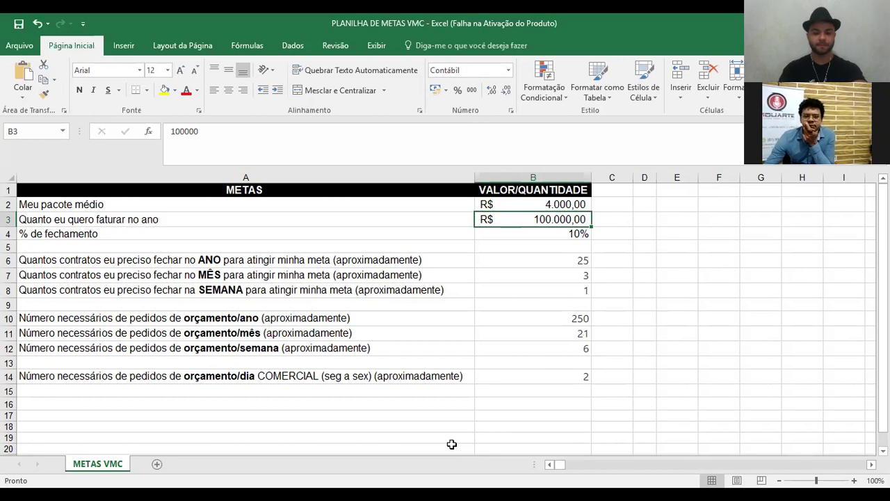
key("Up")
type("3")
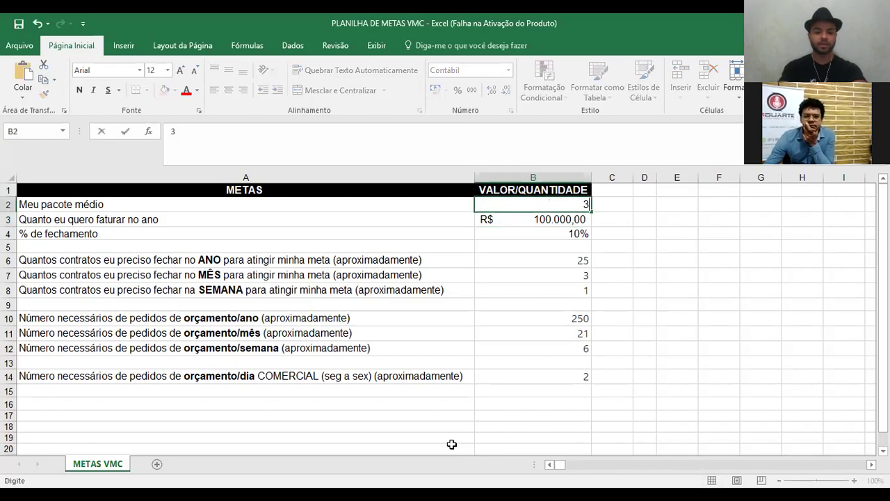
type("490")
key("Return")
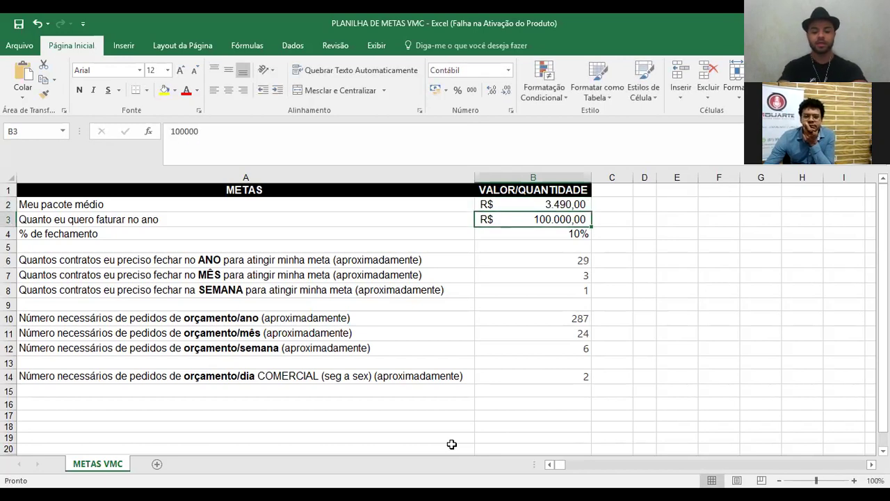
- Enter 200.000 as the yearly revenue target in B3
type("200.")
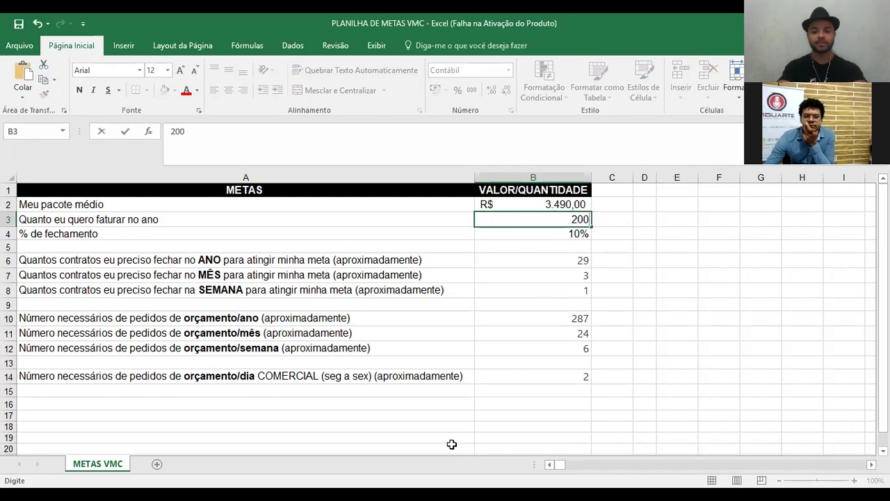
type("000")
key("Return")
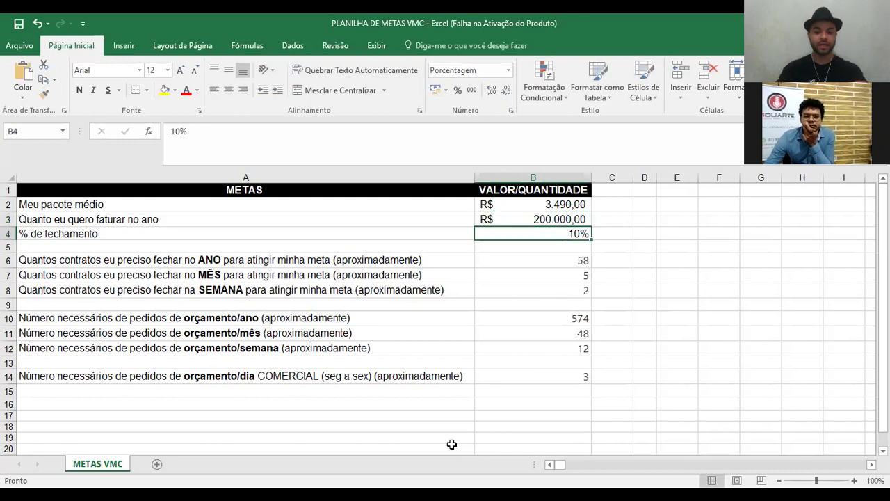
key("Up")
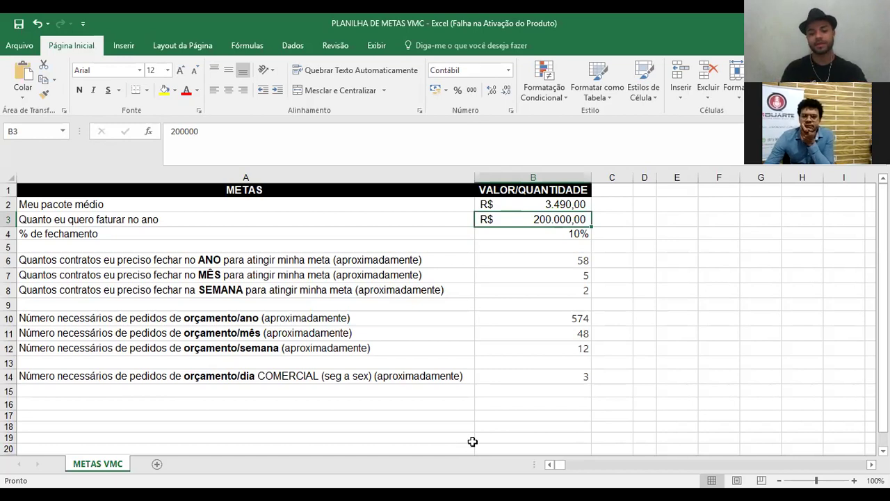
- Inspect the daily quote-request formula in B14, then return to the package price cell
left_click(554, 391)
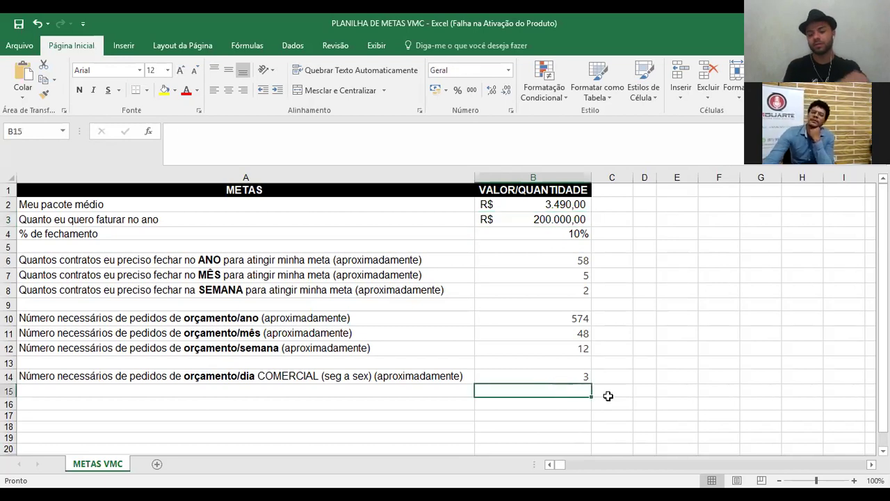
key("Up")
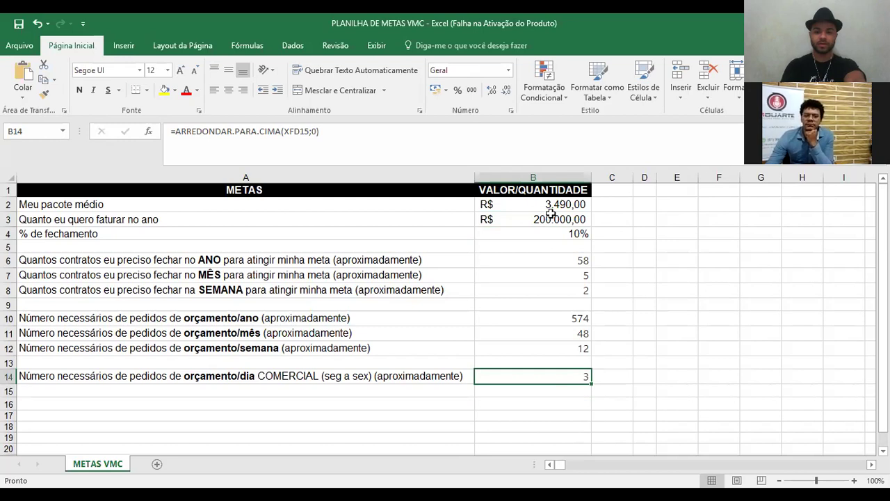
left_click(550, 210)
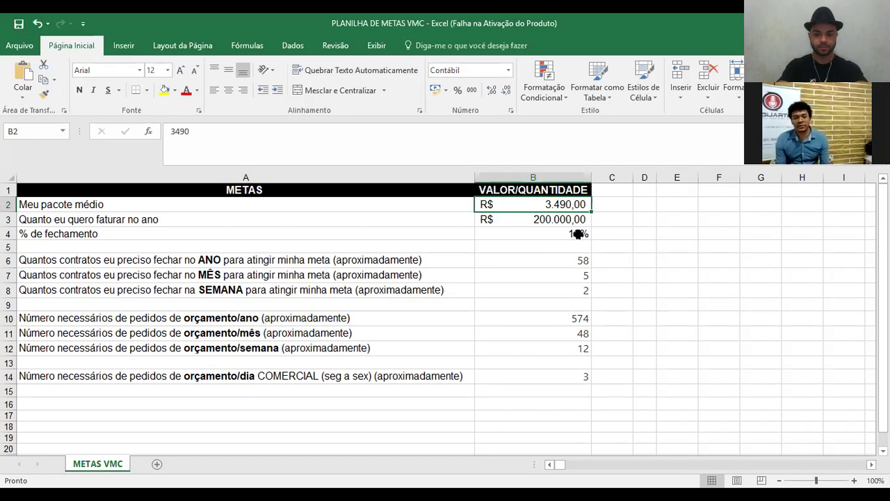
- Restore package price 2200 and revenue target 100.000, then switch to the proposal PDF
type("2200")
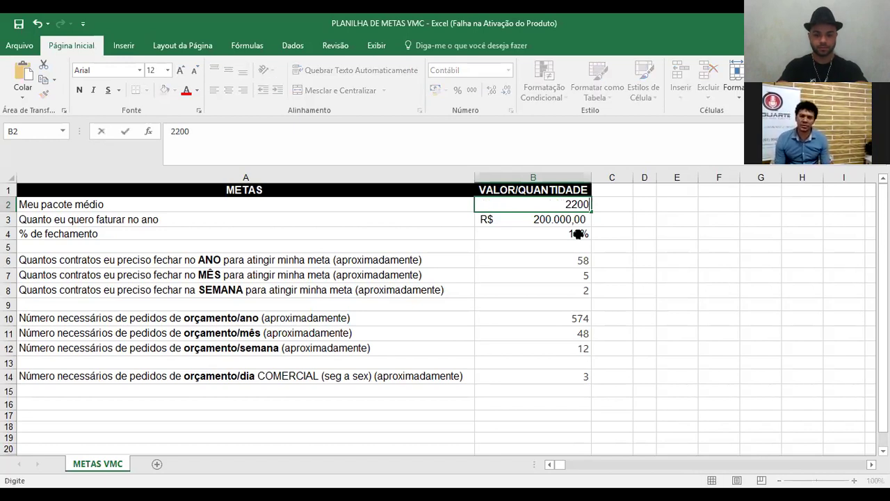
key("Return")
type("100.000")
key("Return")
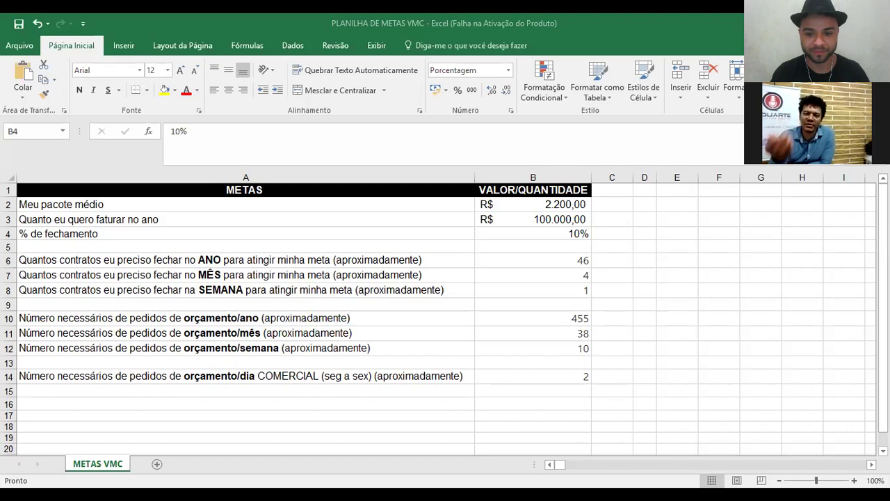
key("alt+Tab")
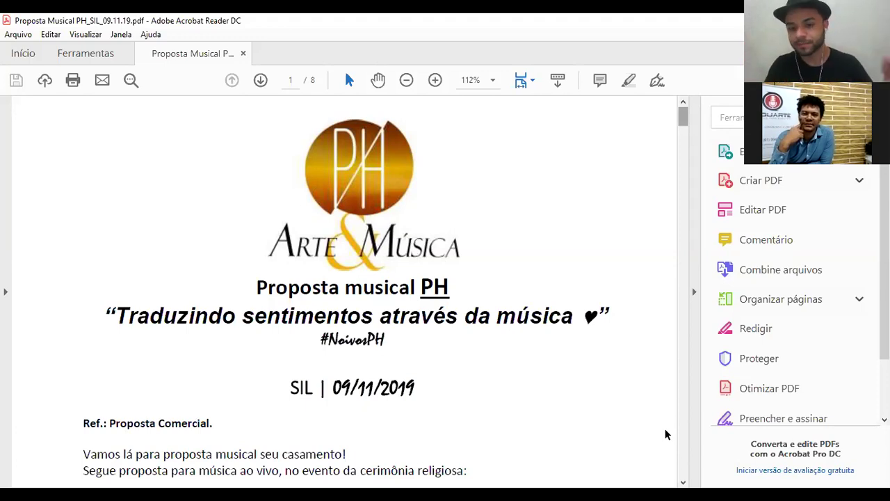
- Scroll down through page 1 of the Proposta Musical PH PDF
scroll(665, 434, "down", 1)
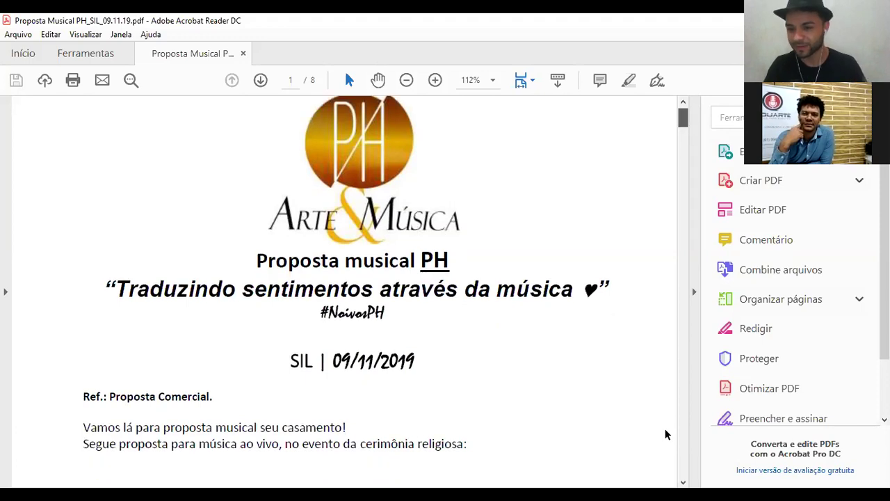